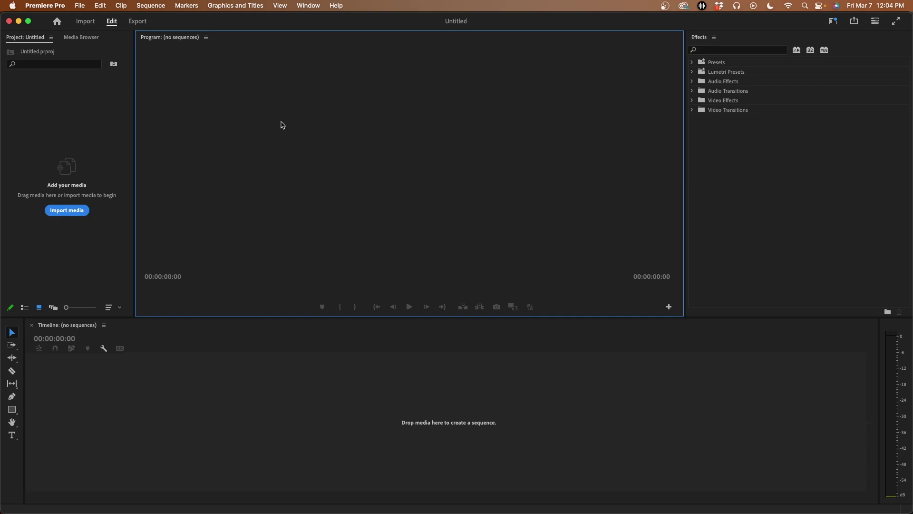
Look over the File menu commands and close it without choosing anything
left_click(80, 6)
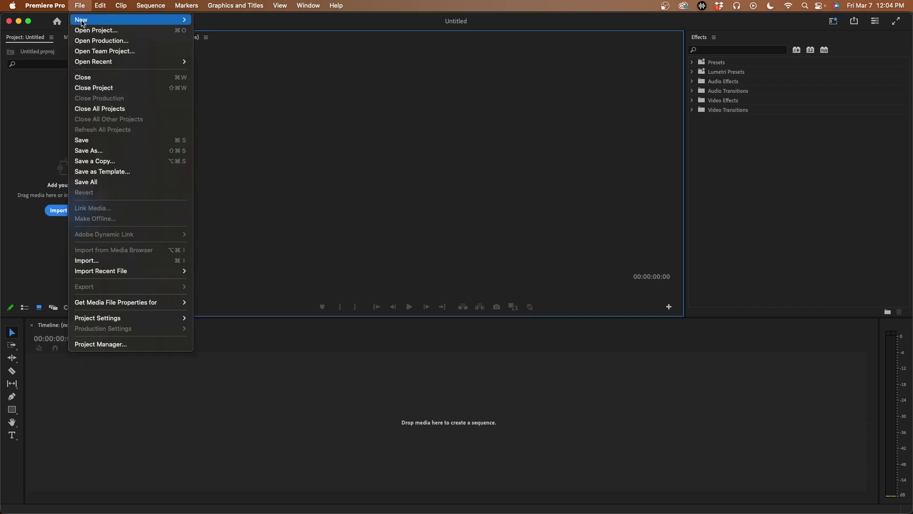
mouse_move(110, 19)
left_click(428, 173)
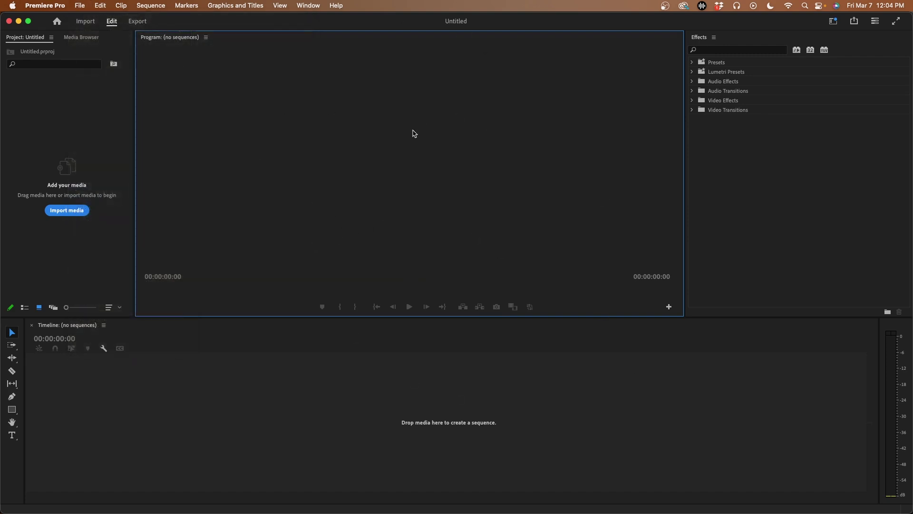
Switch from the Starter to the Essentials workspace and widen the Timeline panel
left_click(833, 21)
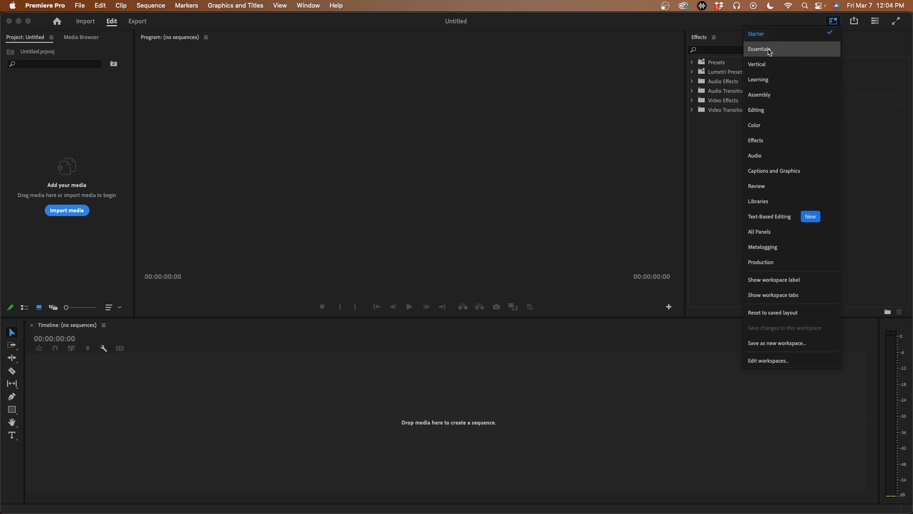
left_click(769, 50)
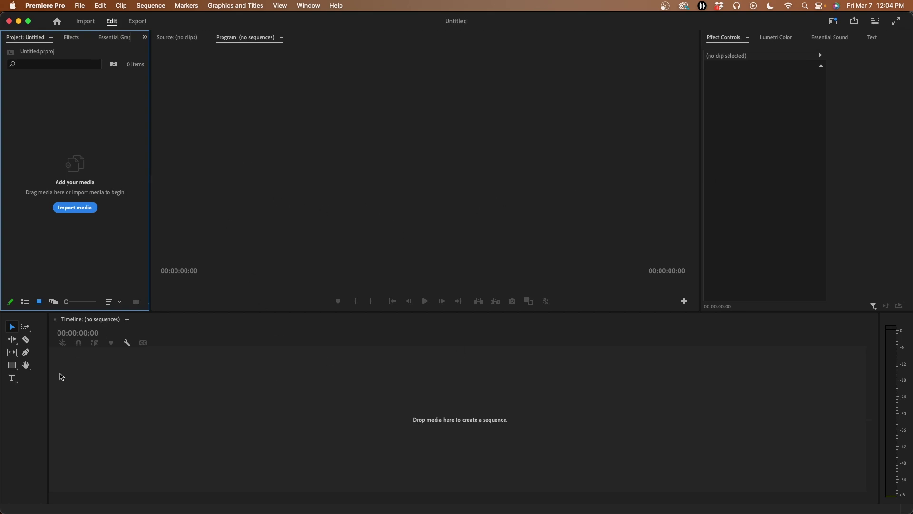
left_click_drag(47, 369, 35, 369)
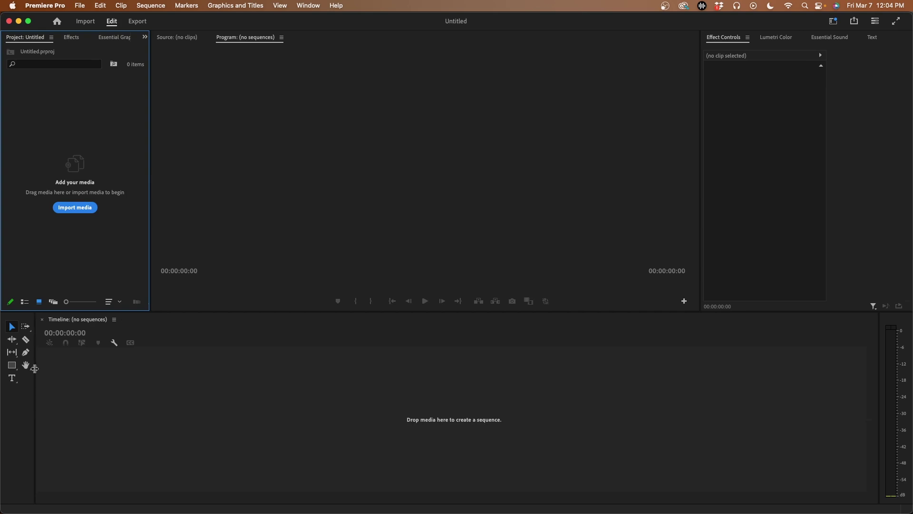
In the Downloads import browser, preview Arm_with_Claws.mp4 and Arm_Image_Jpeg.jpg, then select Arm_with_Claws.mp4
left_click(80, 212)
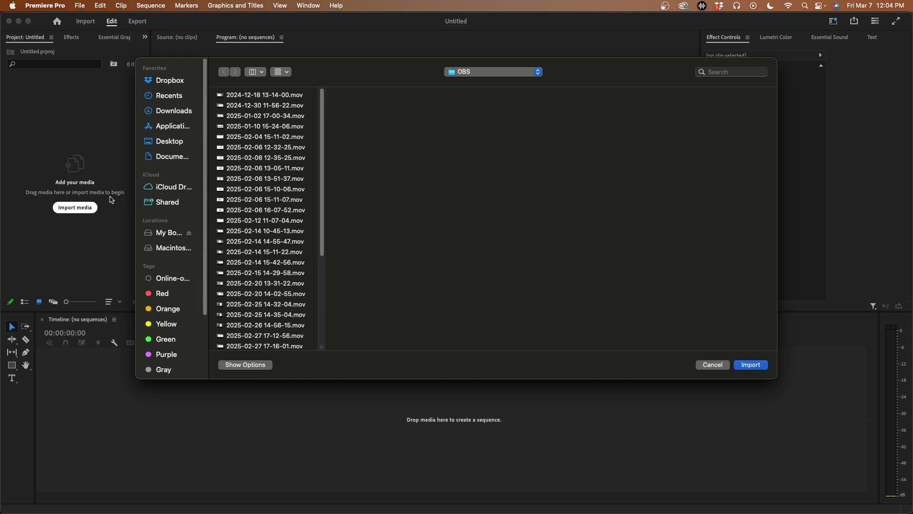
left_click(166, 112)
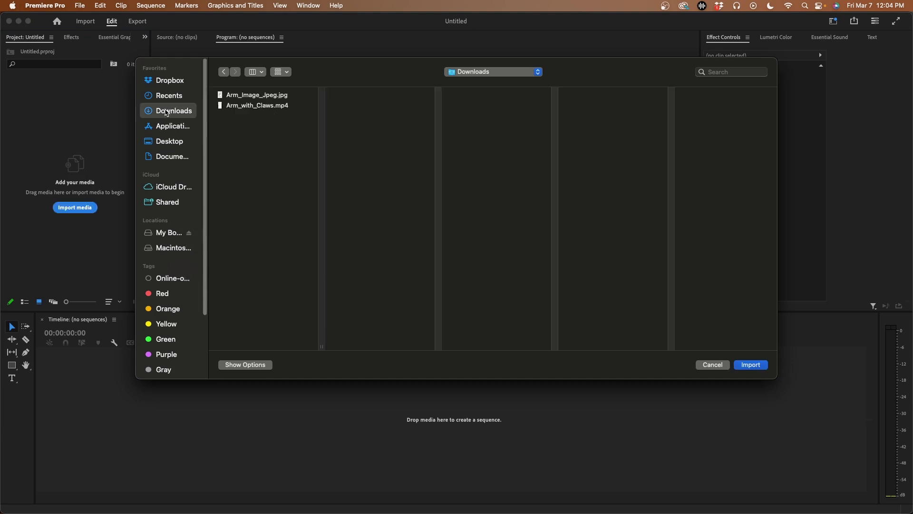
left_click(258, 107)
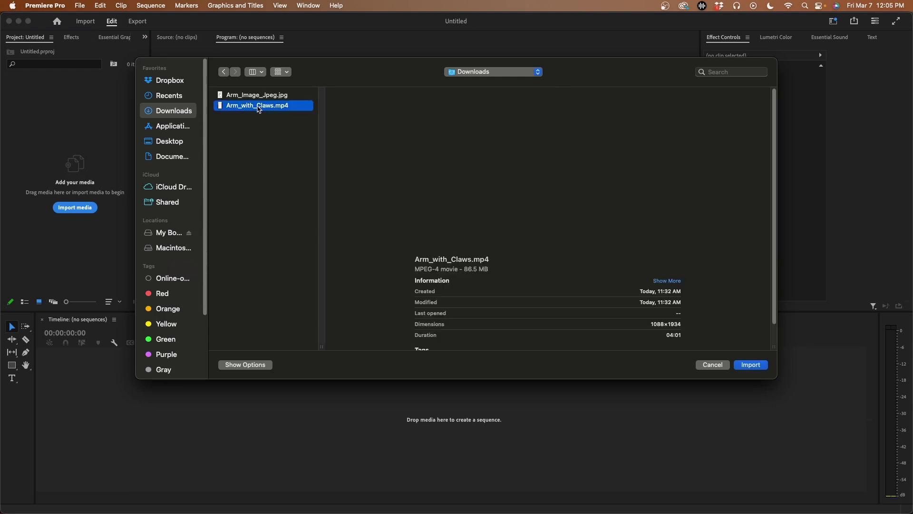
mouse_move(530, 210)
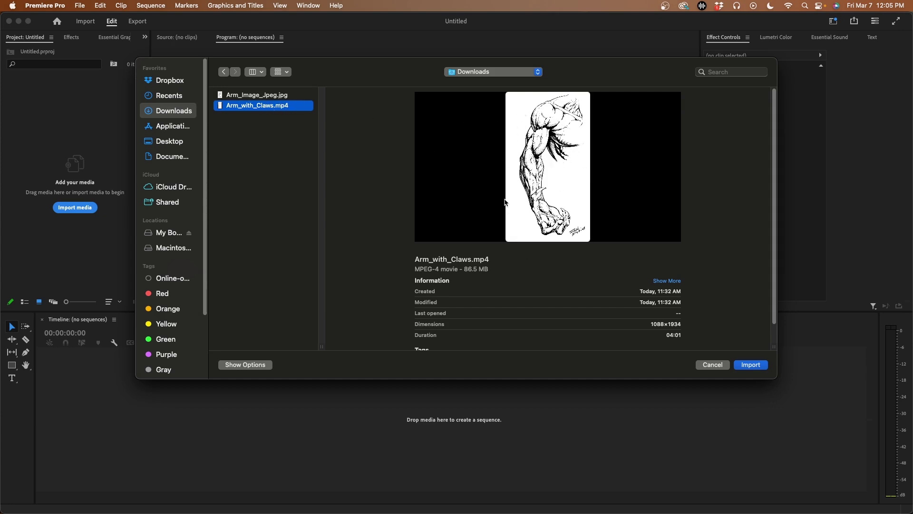
mouse_move(539, 186)
left_click(259, 98)
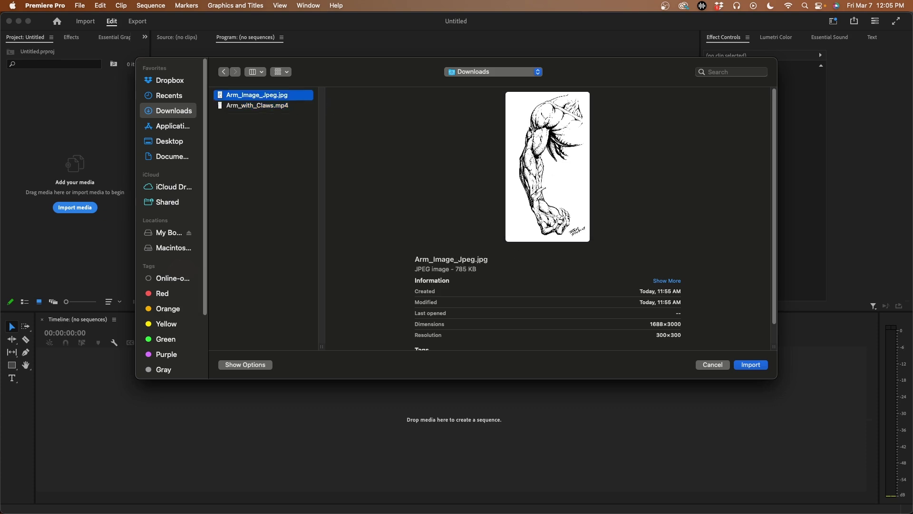
left_click(252, 106)
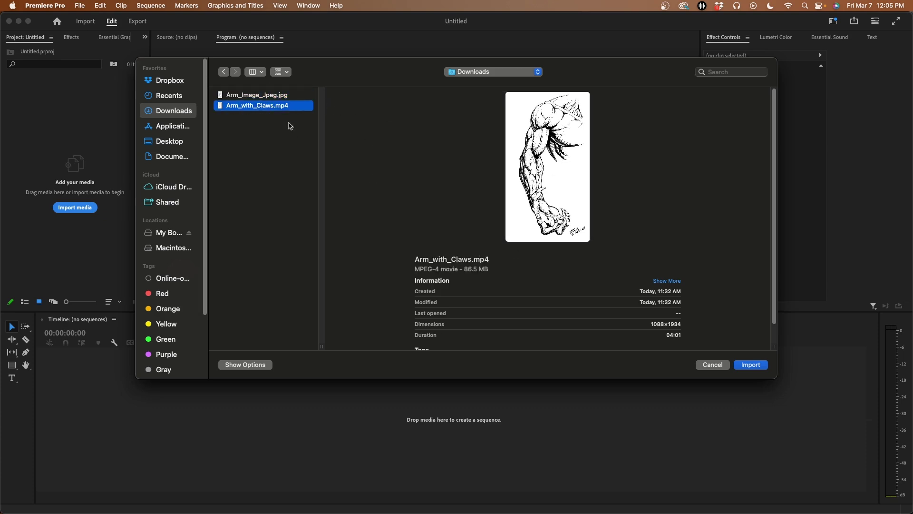
Import Arm_with_Claws.mp4 and drag it onto the Timeline to create the Arm_with_Claws sequence
left_click(751, 365)
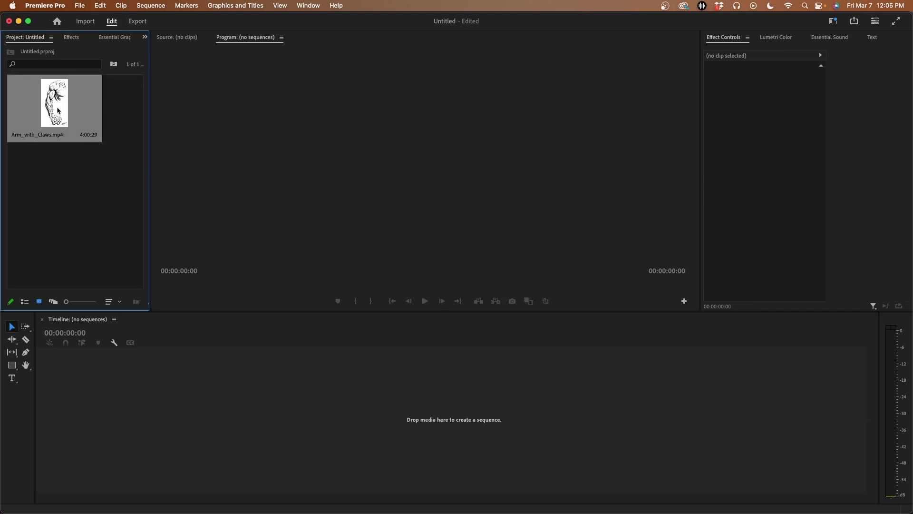
left_click_drag(55, 105, 310, 410)
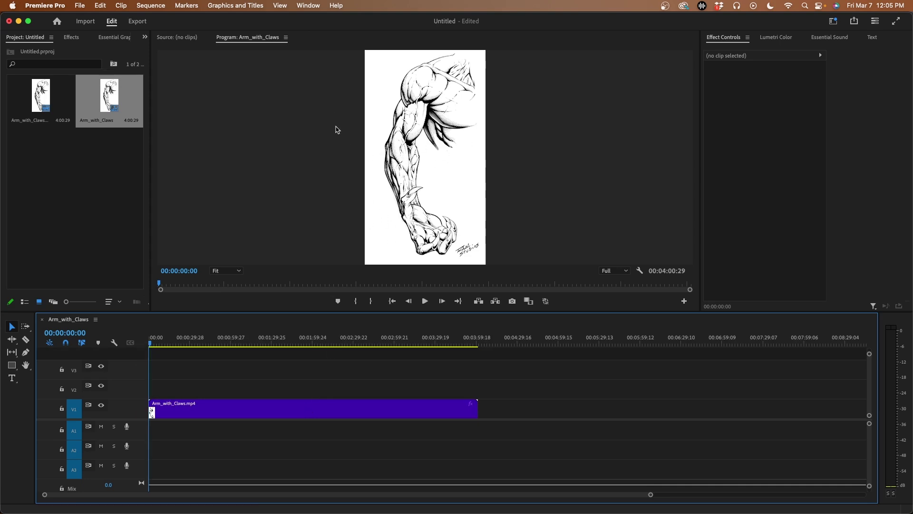
left_click(150, 5)
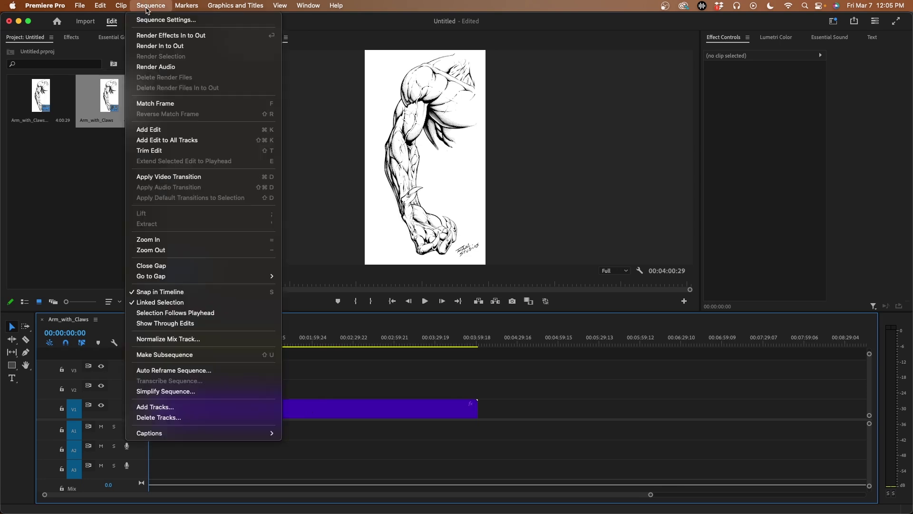
Set the sequence frame size to 1080 × 1920 and accept deleting the previews
left_click(153, 20)
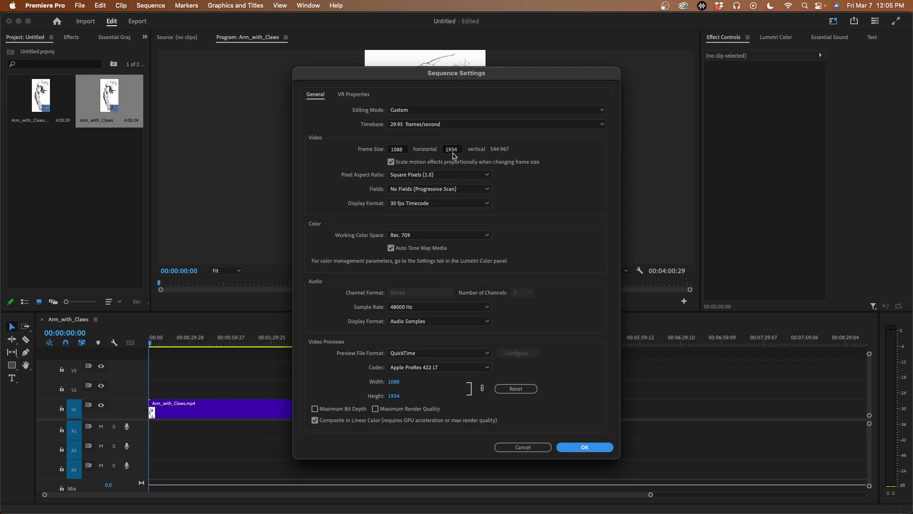
left_click_drag(460, 149, 426, 150)
type("1")
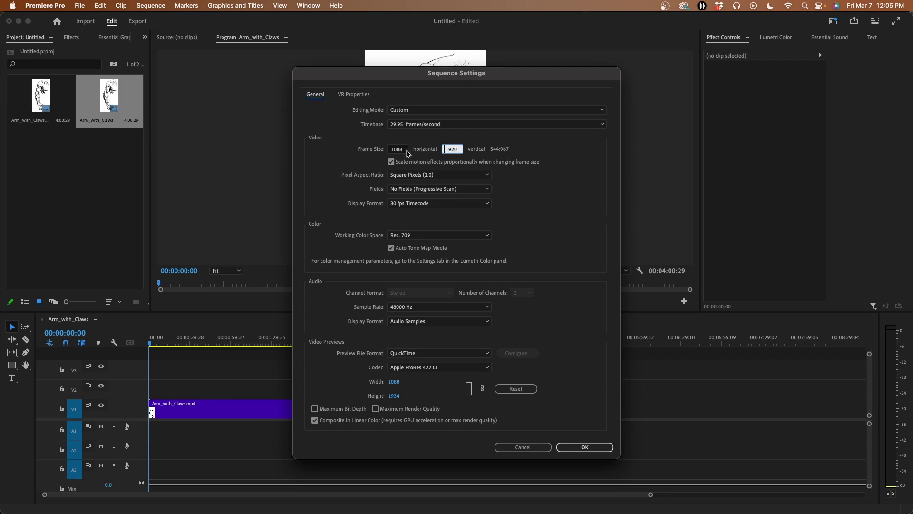
left_click_drag(409, 150, 383, 160)
type("1")
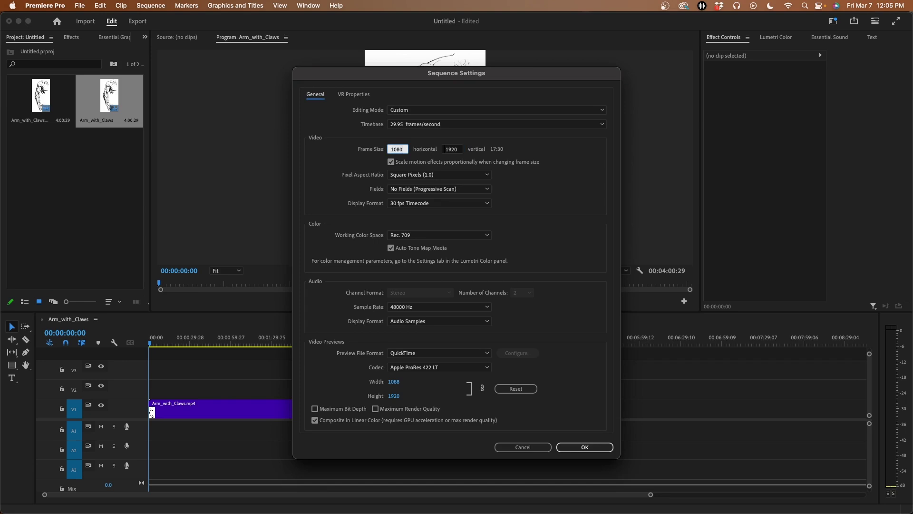
key("Return")
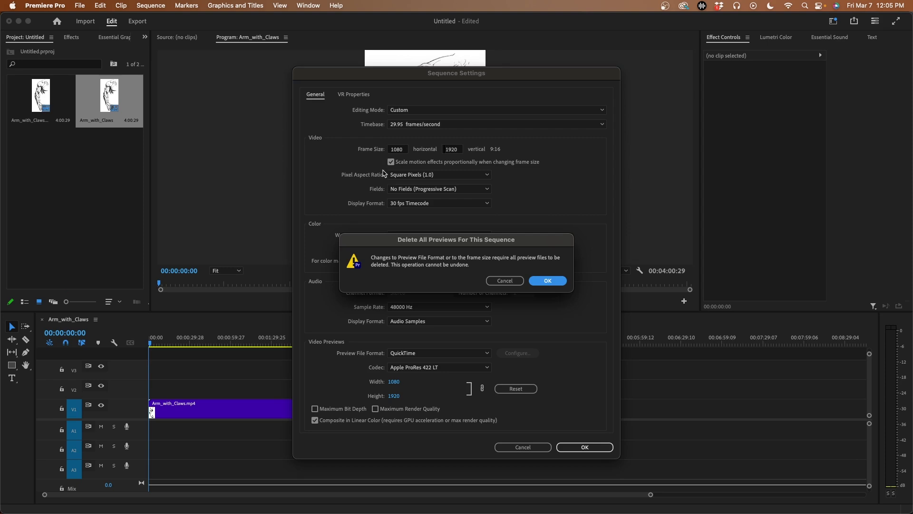
left_click(548, 281)
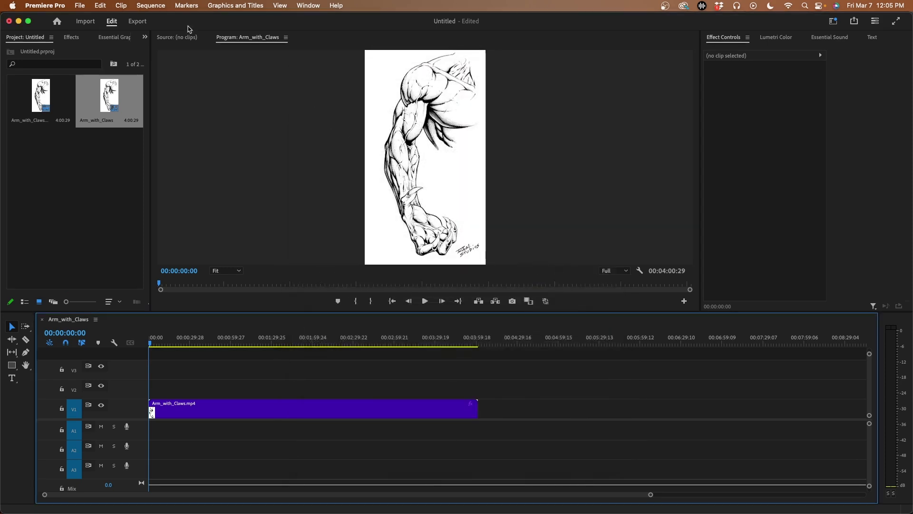
Reopen Sequence Settings to confirm the 1080 × 1920 size, then close without changes
left_click(146, 7)
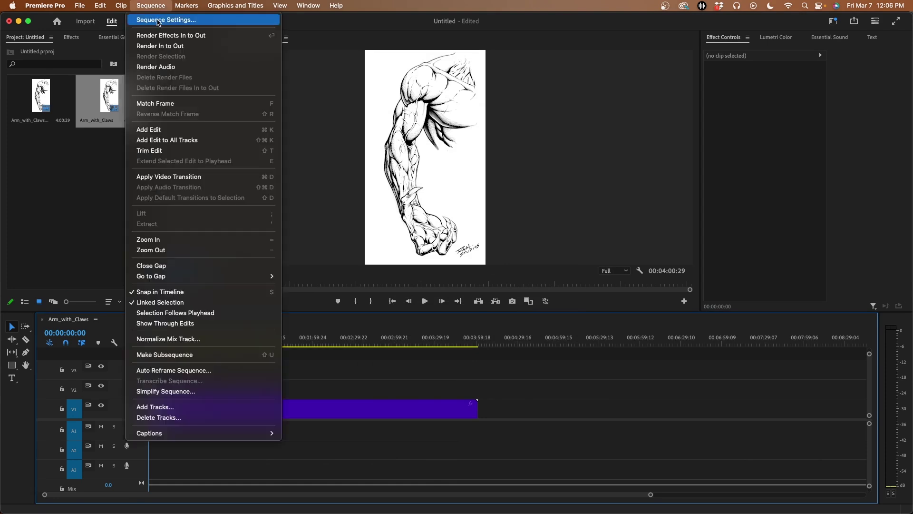
left_click(159, 21)
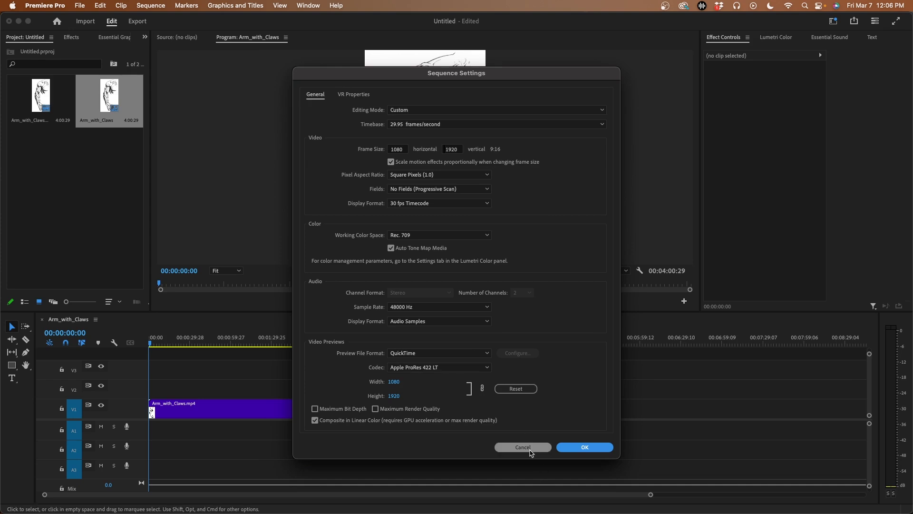
left_click(531, 448)
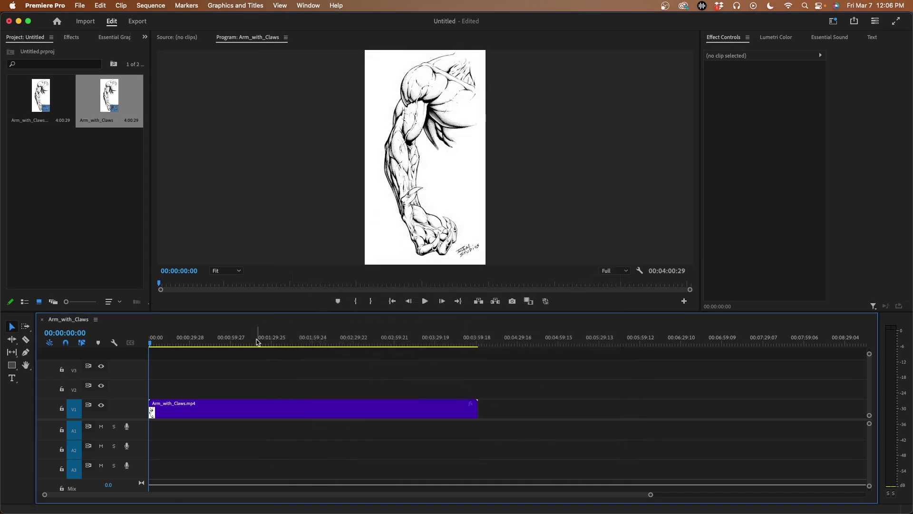
left_click(153, 345)
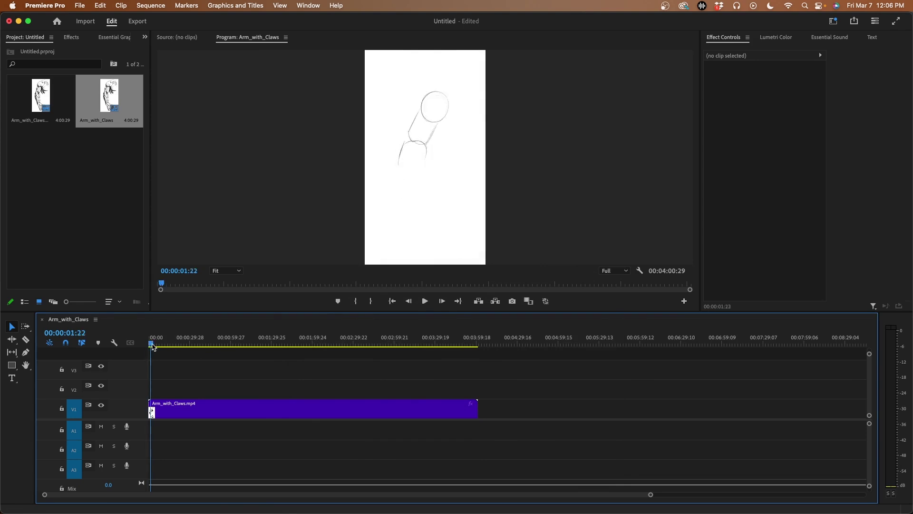
mouse_move(154, 346)
left_mouse_down()
mouse_move(482, 364)
mouse_move(302, 359)
mouse_move(448, 359)
mouse_move(419, 373)
mouse_move(477, 367)
mouse_move(433, 373)
mouse_move(146, 347)
left_mouse_up()
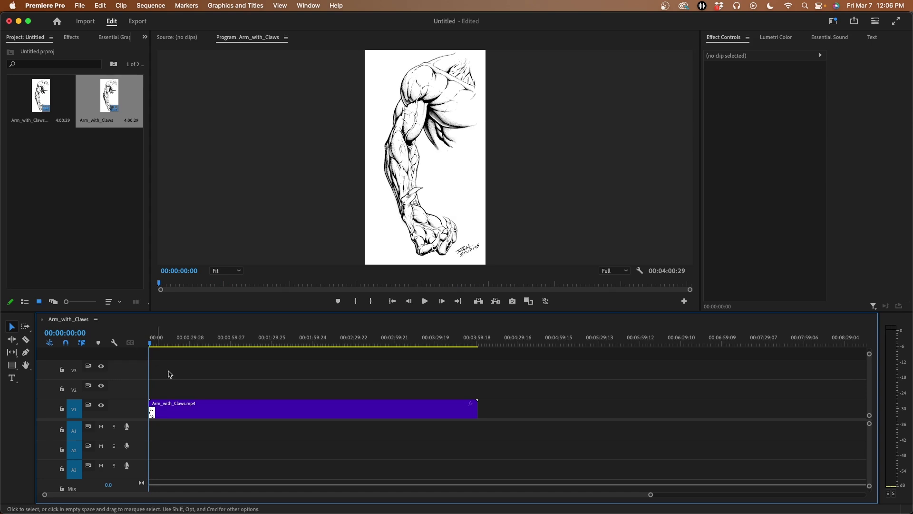
Set the timelapse clip's speed to 300% and preview its end
left_click(279, 414)
right_click(279, 414)
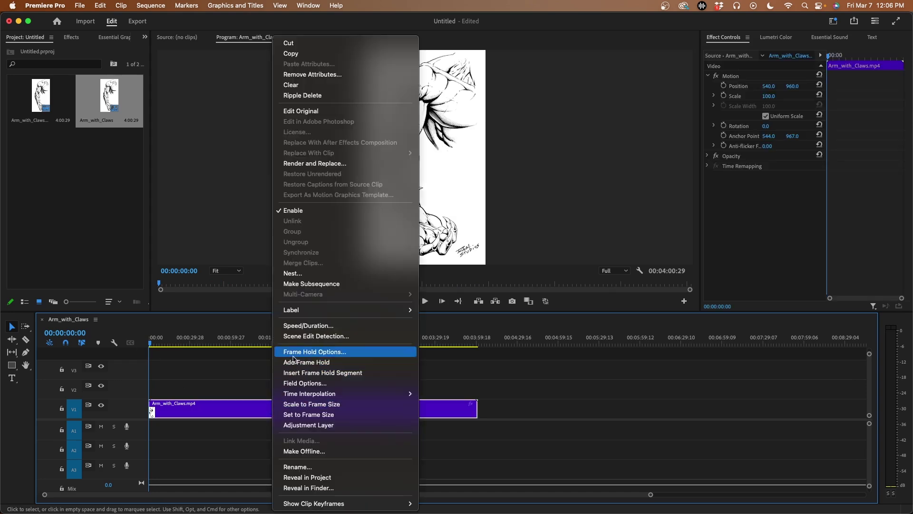
left_click(303, 326)
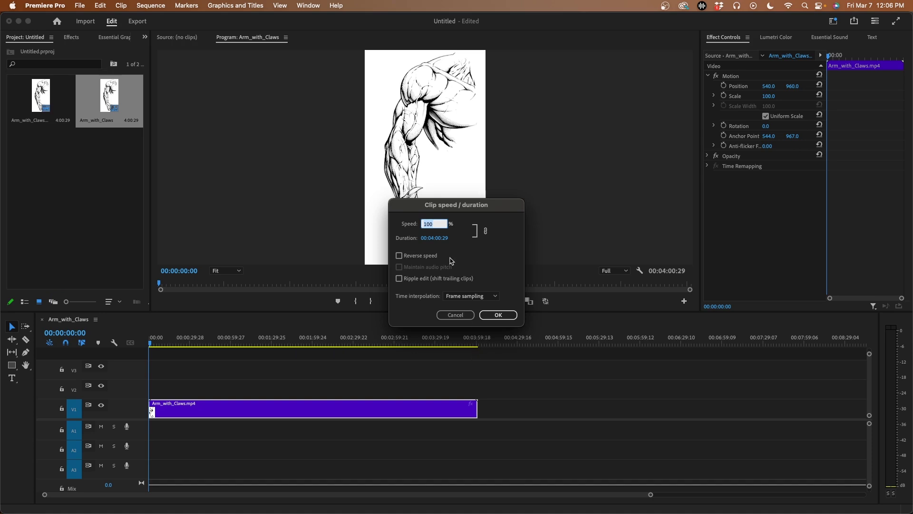
type("300")
key("Return")
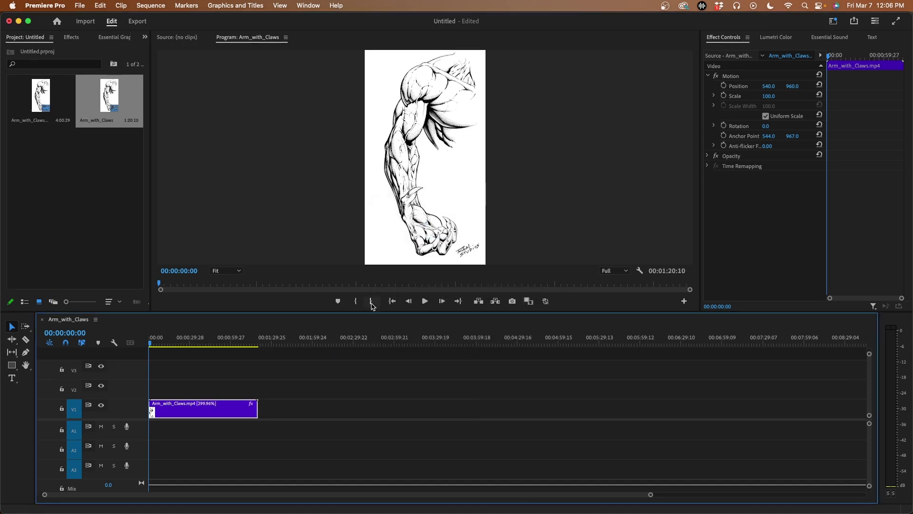
left_click(252, 343)
left_click_drag(253, 346, 259, 345)
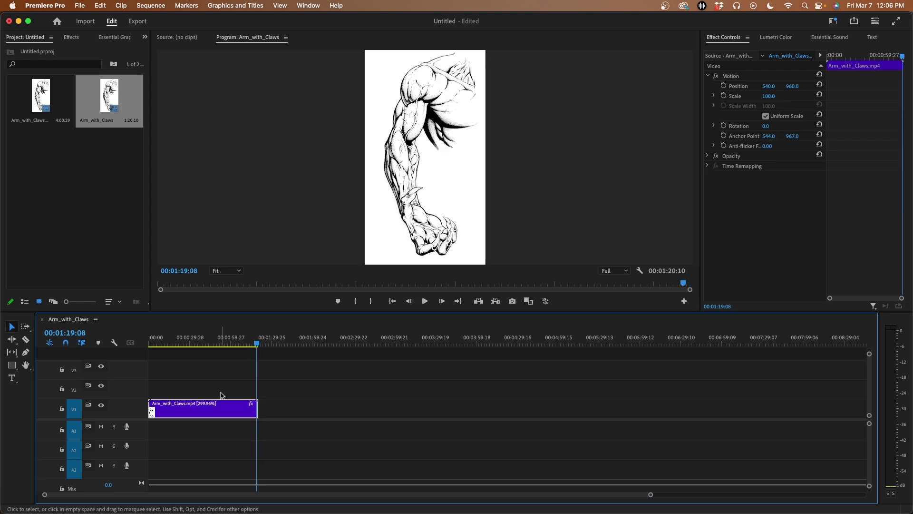
Try clip speeds of 350% and then 365%, checking the clip's end after each
right_click(219, 410)
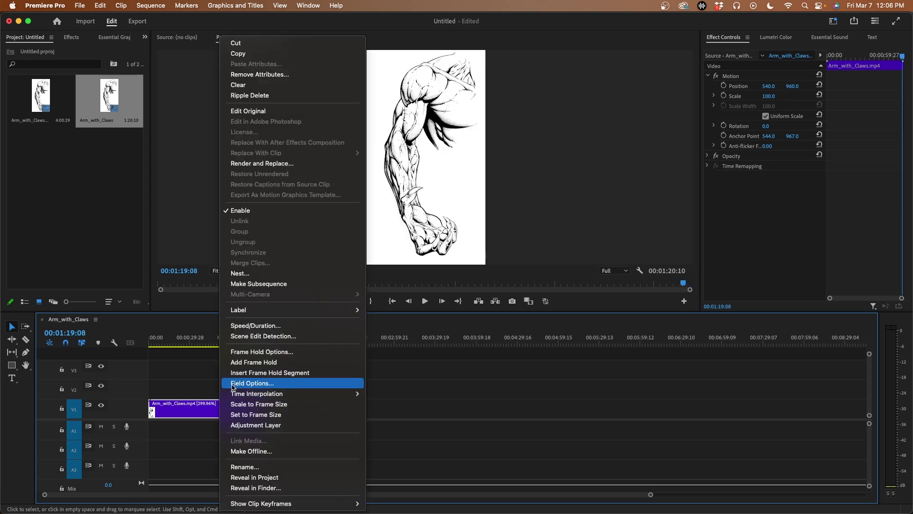
left_click(243, 327)
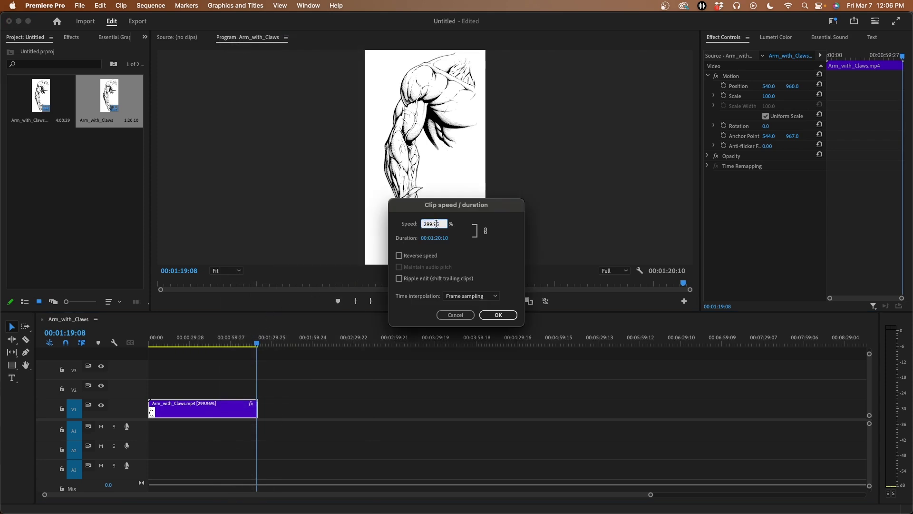
type("350")
key("Return")
left_click(240, 344)
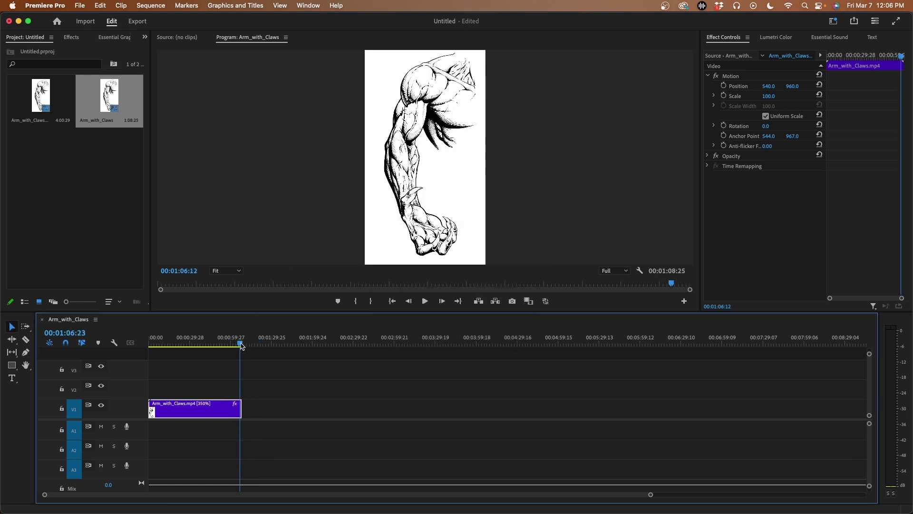
left_click_drag(241, 344, 243, 345)
right_click(221, 410)
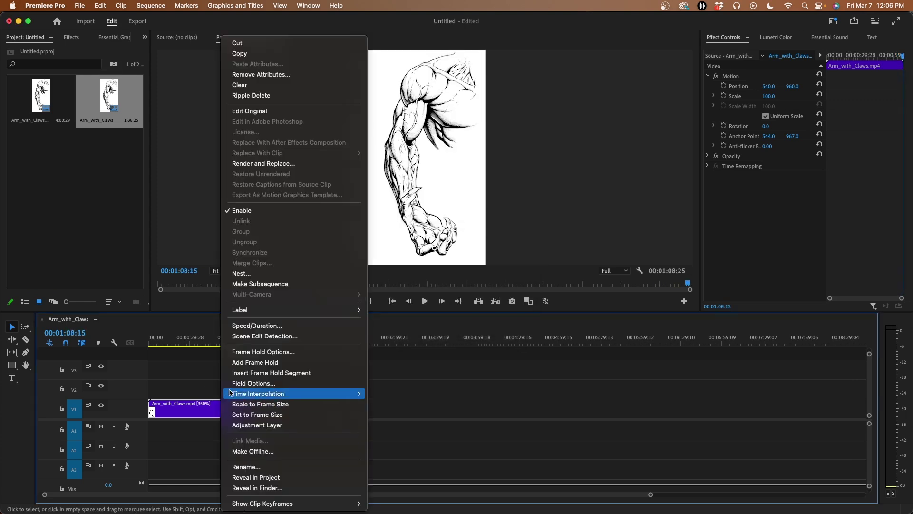
left_click(257, 325)
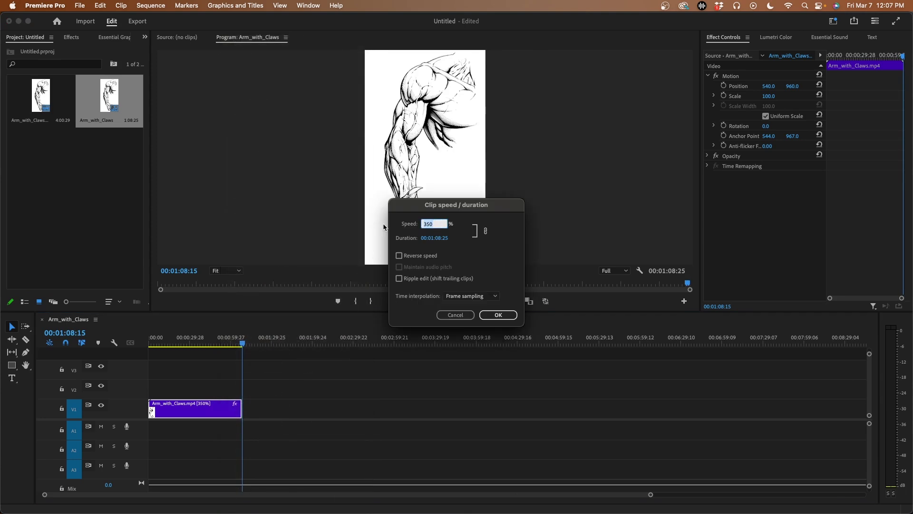
type("365")
key("Return")
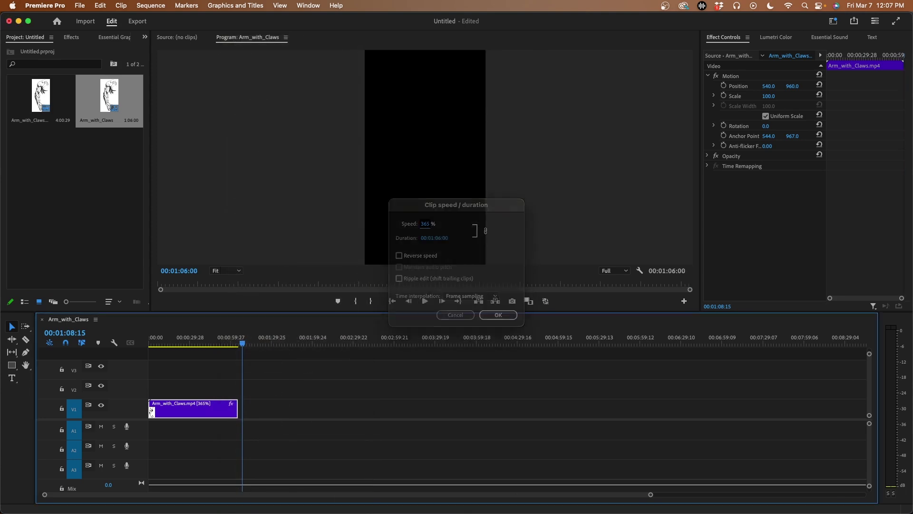
left_click_drag(243, 344, 237, 349)
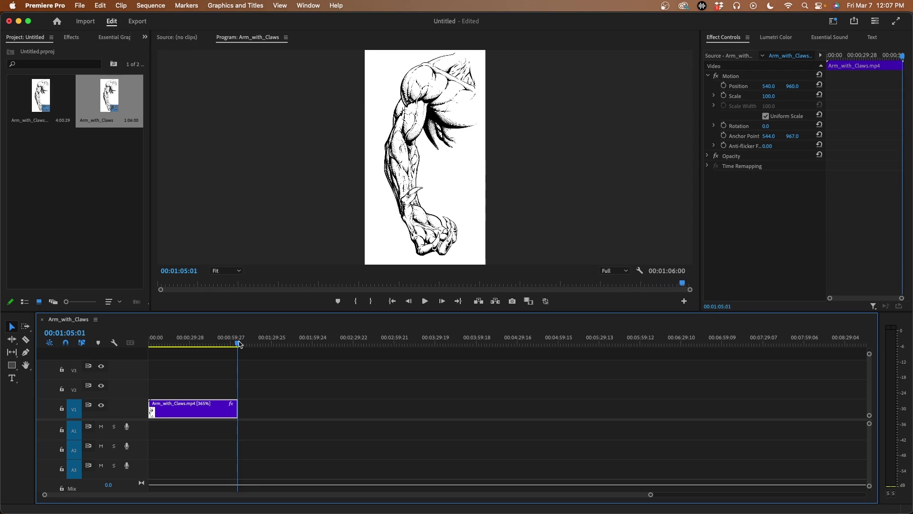
Raise the clip speed to 385% and check its final frame
right_click(216, 408)
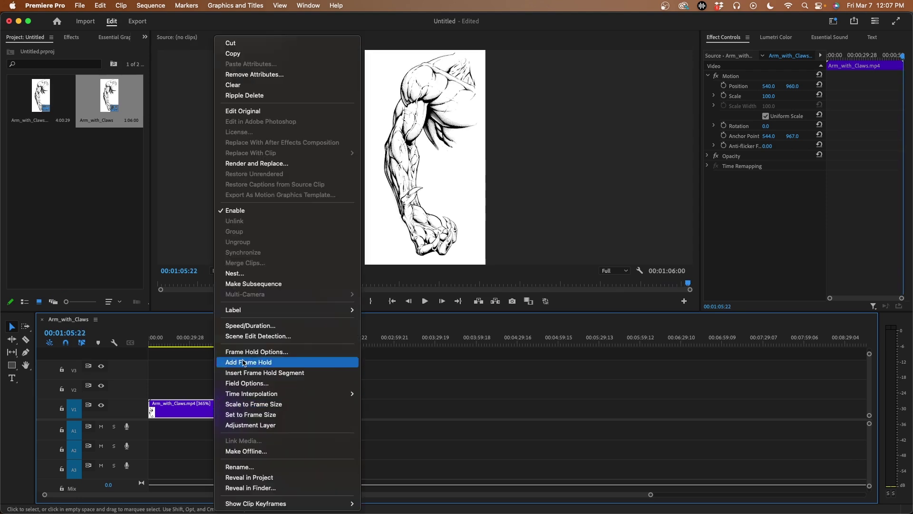
left_click(256, 326)
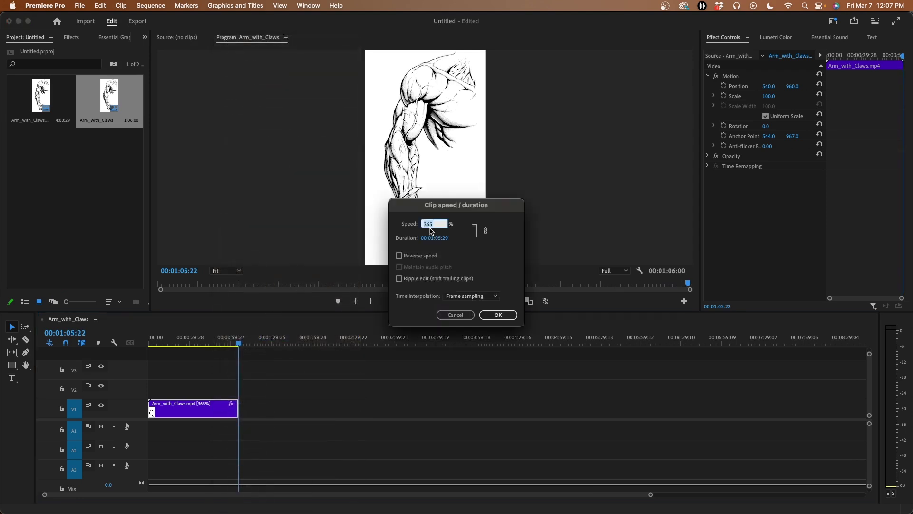
type("3")
key("Return")
left_click(233, 344)
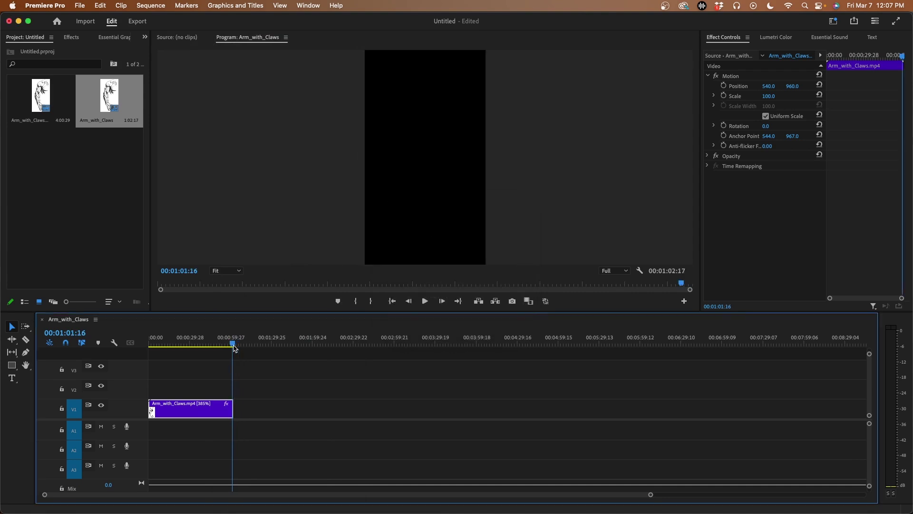
left_click_drag(233, 347, 236, 347)
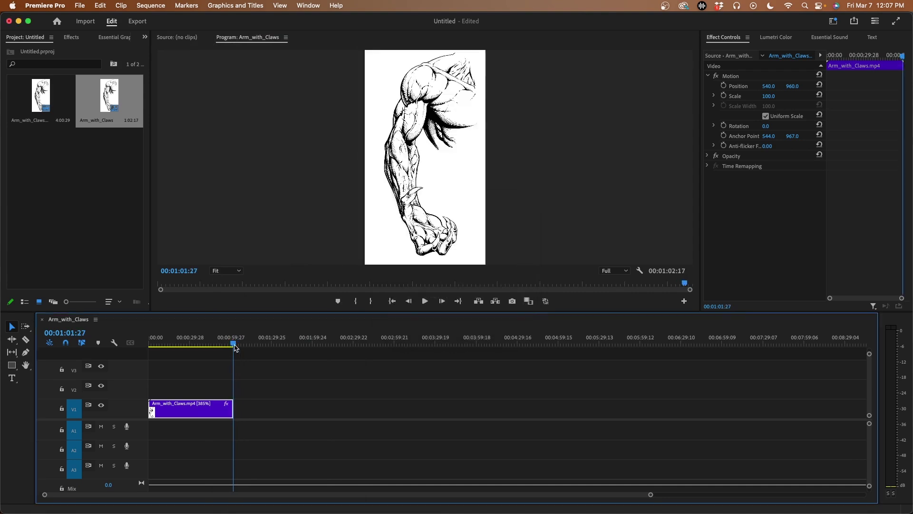
Set the clip speed to 420%, check the ending, and return the playhead to the start
right_click(211, 410)
left_click(244, 326)
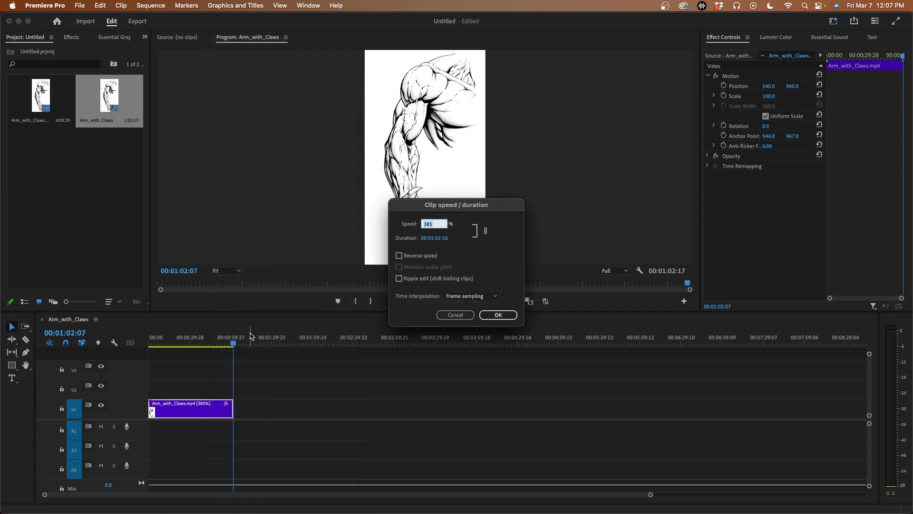
type("420")
key("Return")
left_click(228, 345)
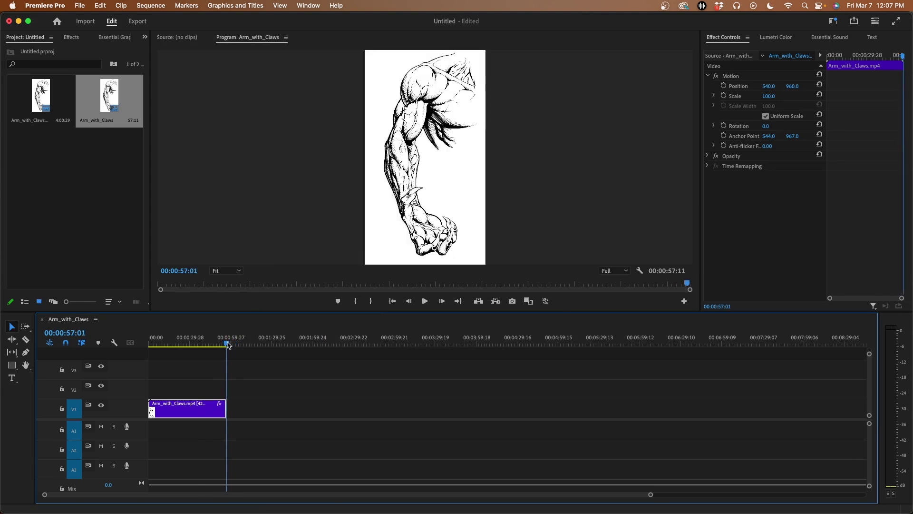
left_click(227, 345)
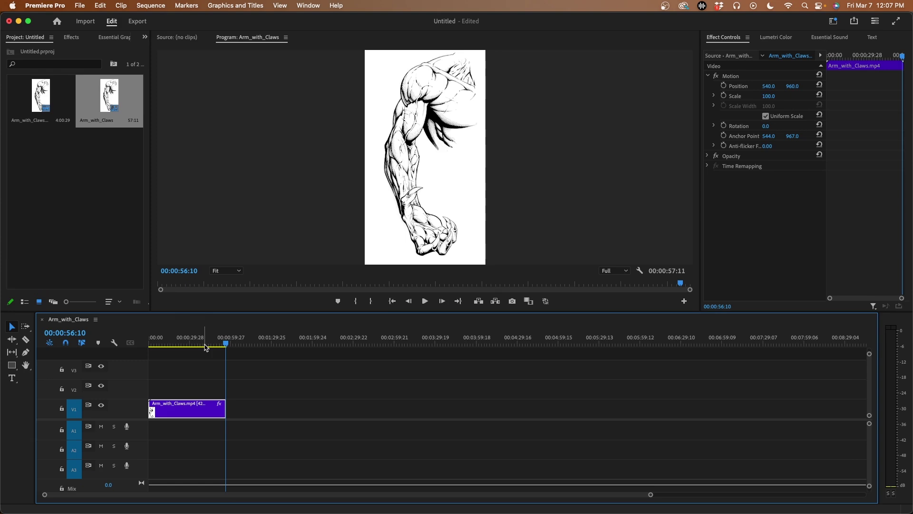
scroll(205, 347, "up", 10, "alt")
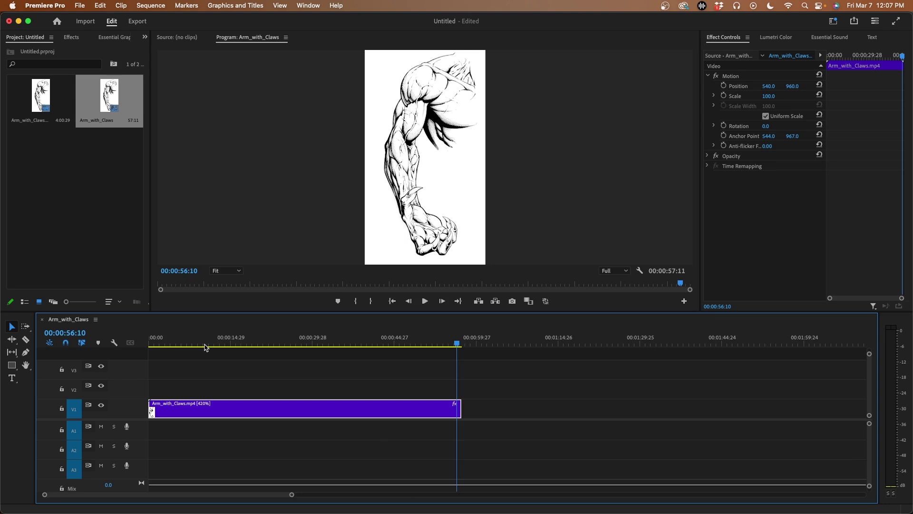
key("Home")
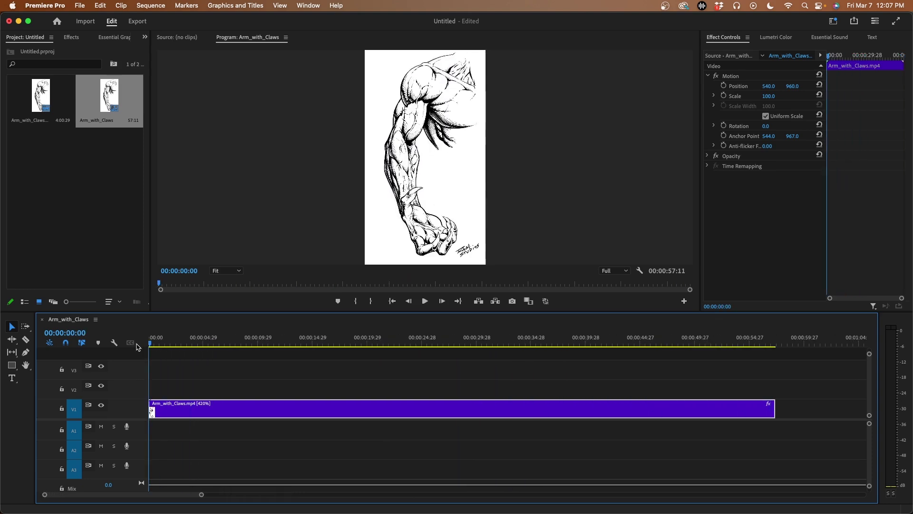
Apply the default Cross Dissolve transition at the clip's starting edit point
right_click(152, 410)
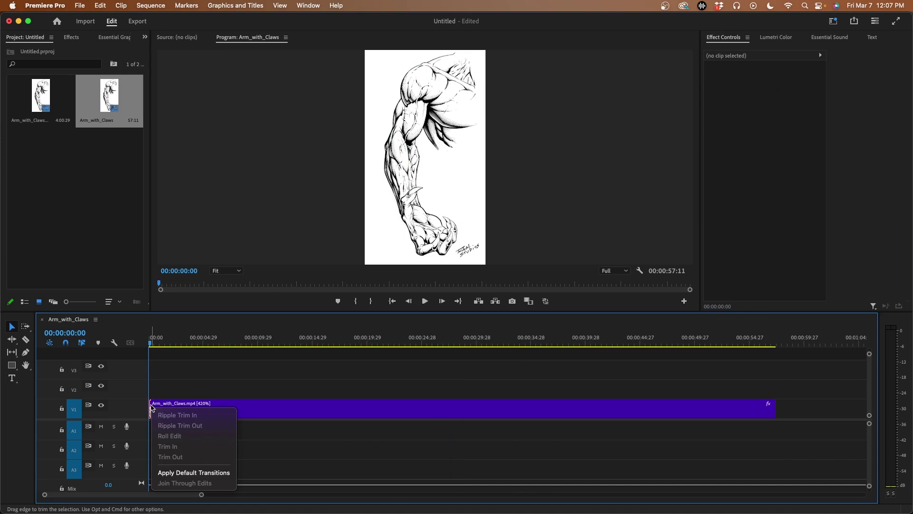
left_click(178, 473)
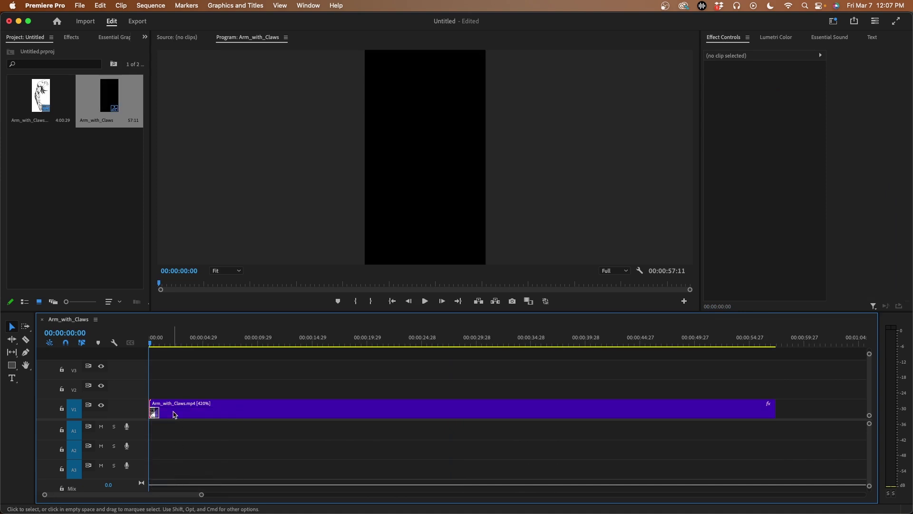
key("=")
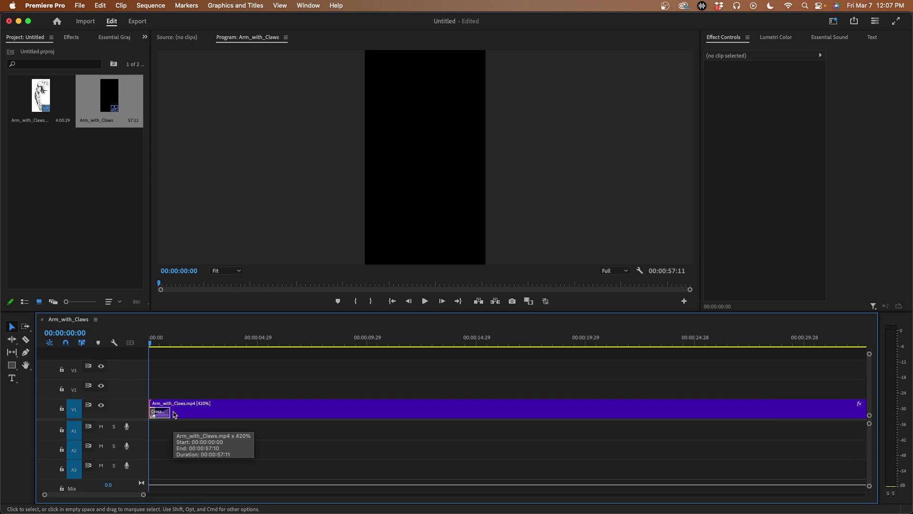
key("minus")
key("minus")
key("minus")
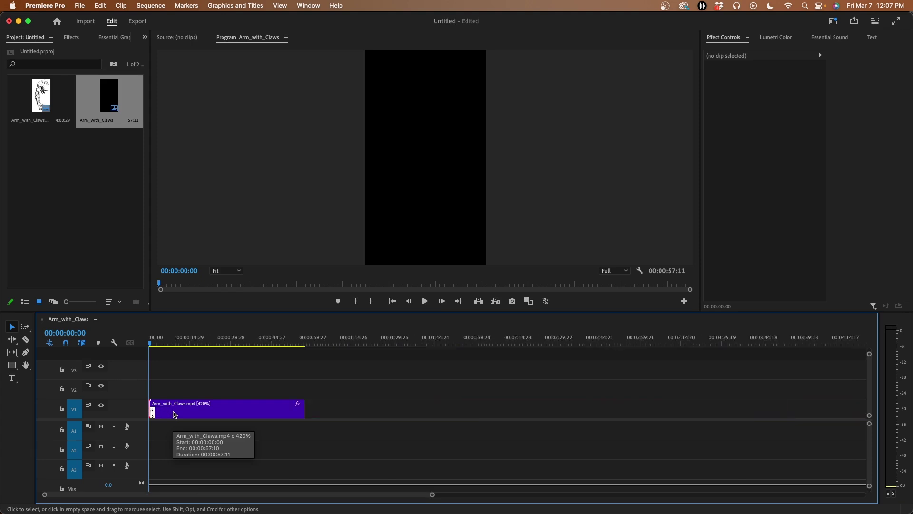
key("=")
key("=")
key("=")
key("=")
key("=")
key("=")
key("=")
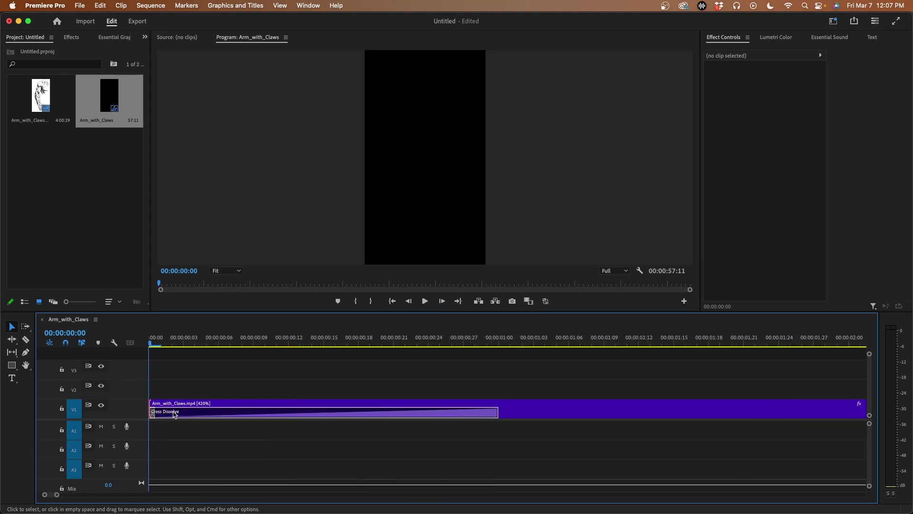
key("minus")
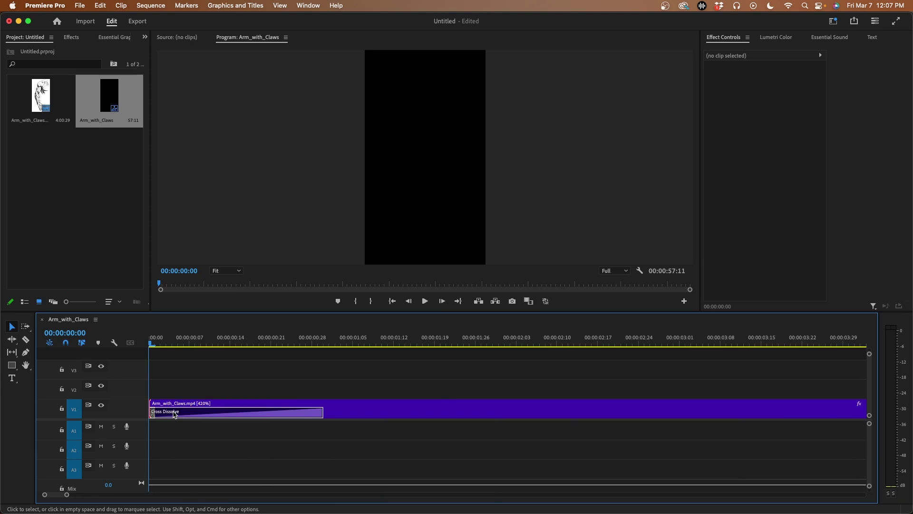
Drag the Cross Dissolve's edge to shorten it to about 23 frames
left_click(208, 416)
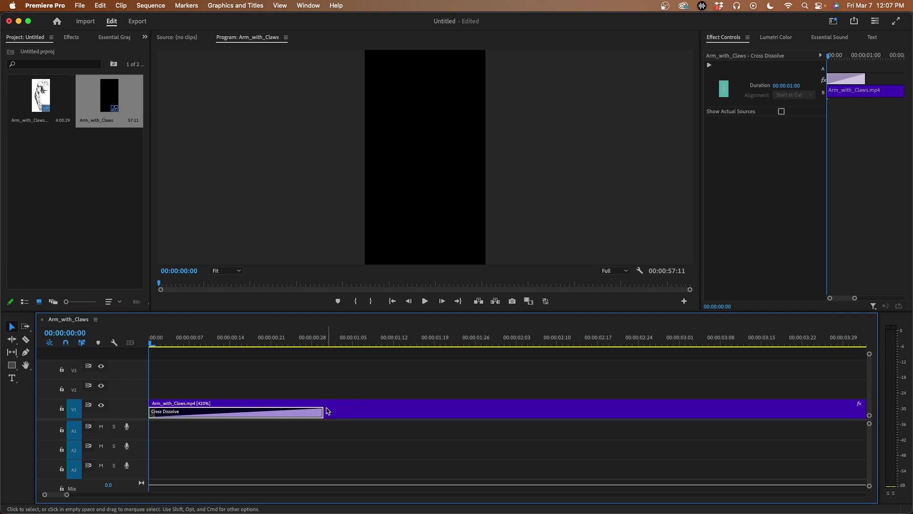
left_click_drag(321, 412, 358, 412)
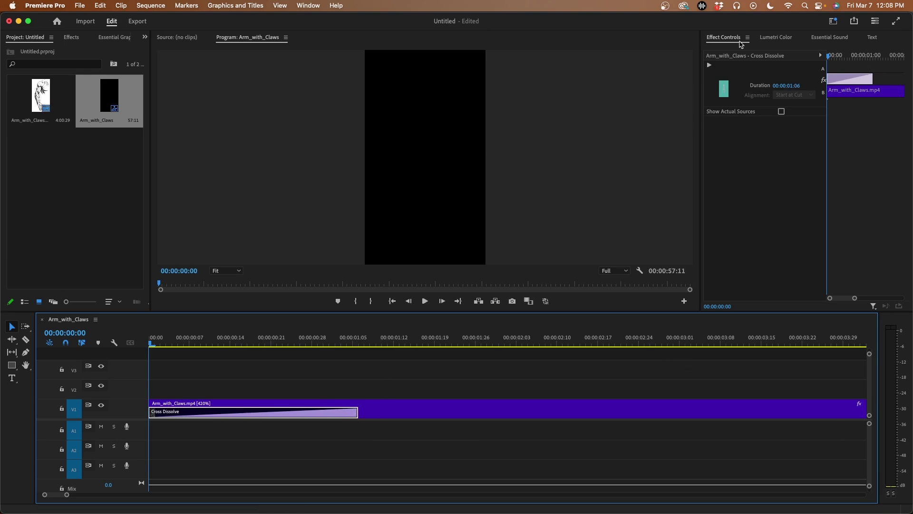
left_click_drag(358, 412, 282, 411)
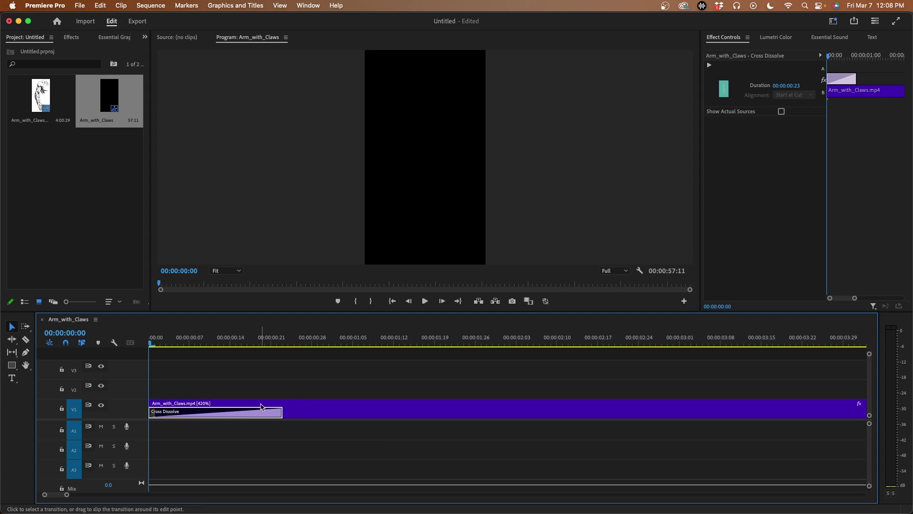
key("minus")
key("minus")
key("minus")
key("minus")
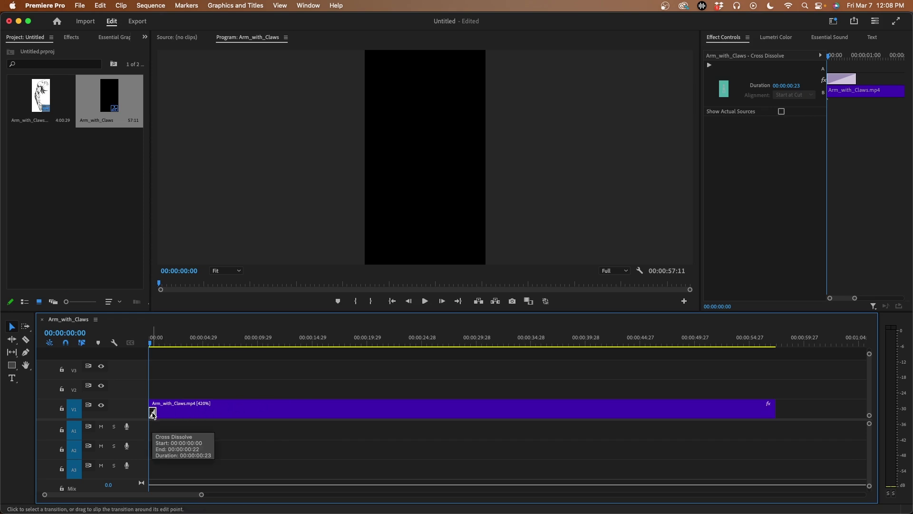
left_click(153, 414)
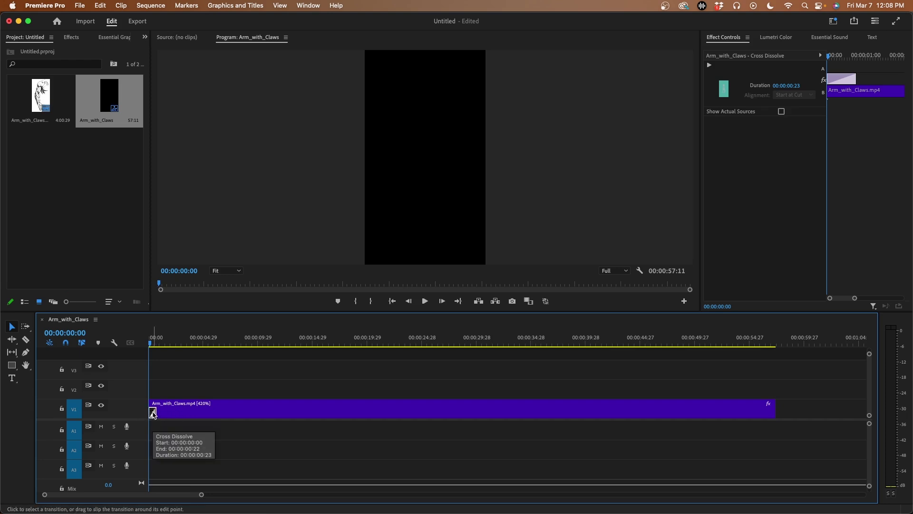
left_click(153, 387)
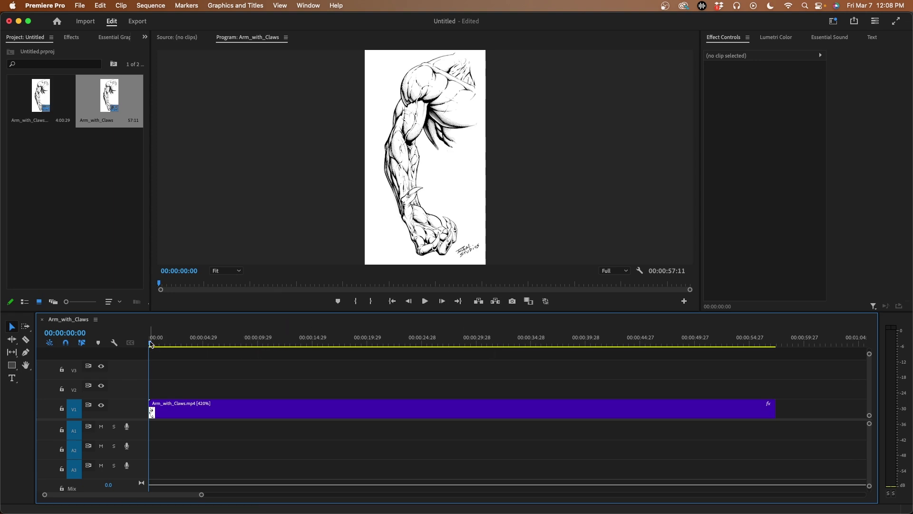
left_click_drag(151, 344, 771, 379)
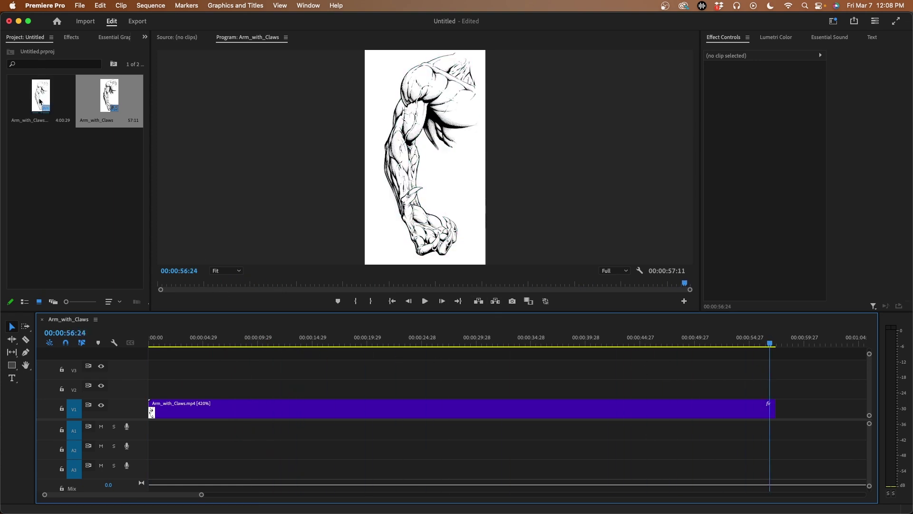
left_click(80, 5)
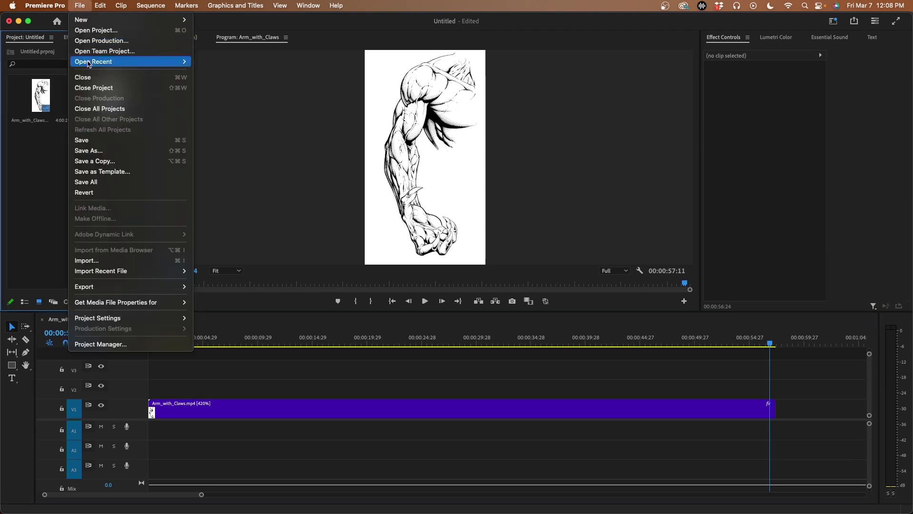
left_click(120, 261)
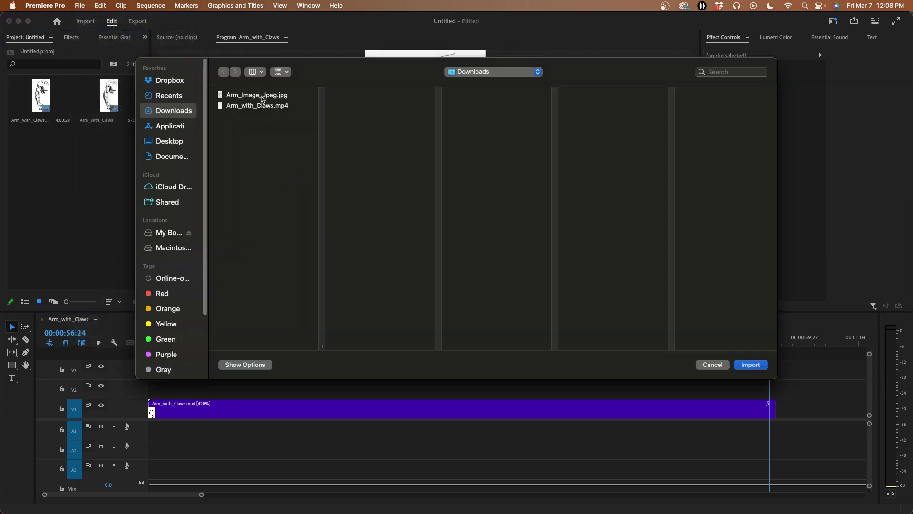
left_click(262, 96)
left_click(742, 364)
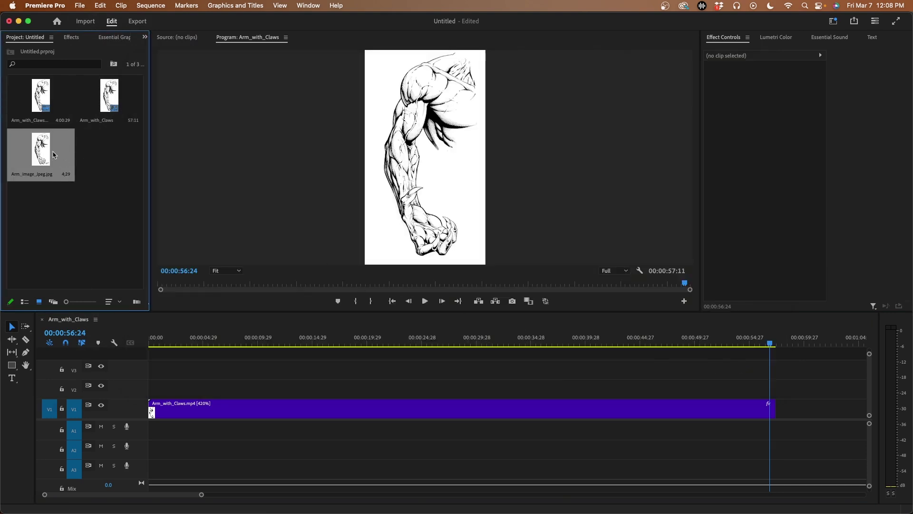
left_click_drag(53, 155, 755, 385)
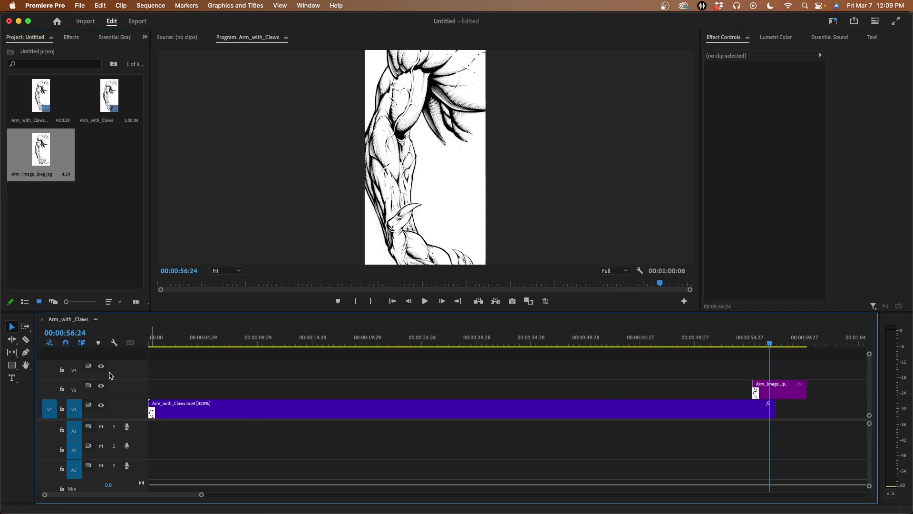
left_click(103, 407)
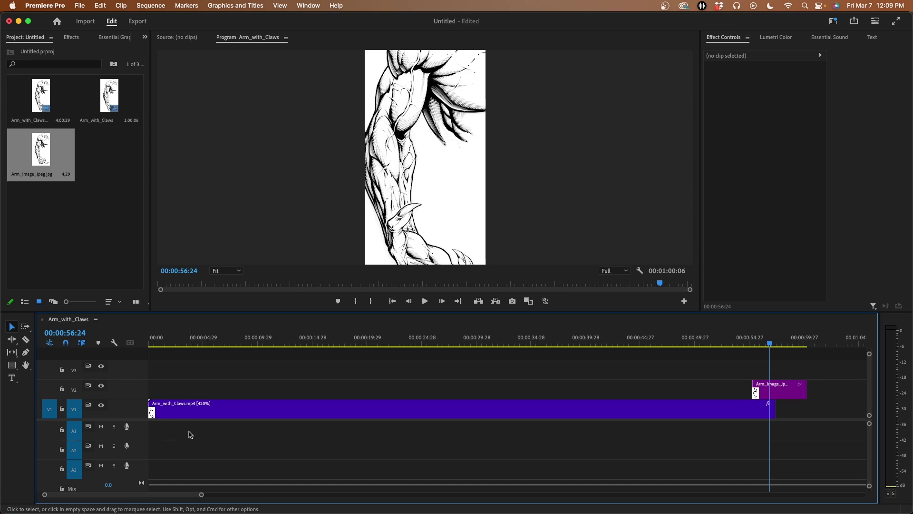
scroll(387, 211, "down", 1)
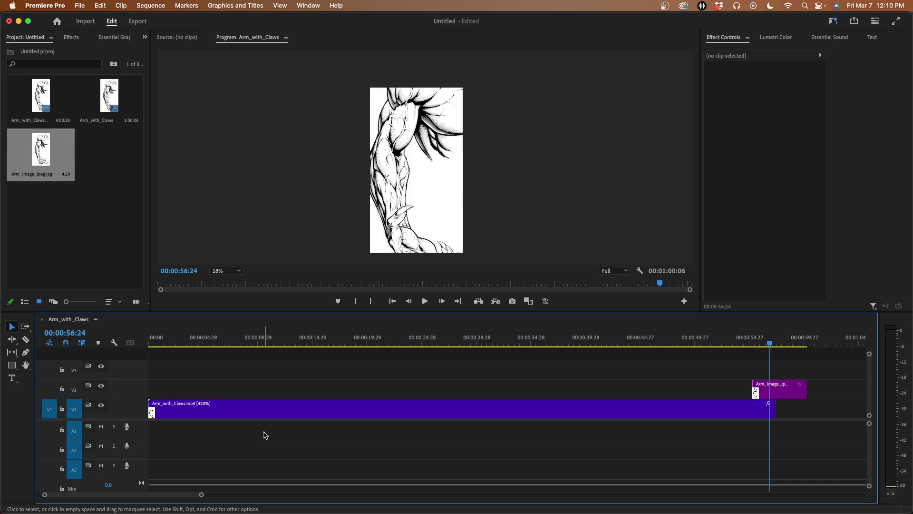
Set the Arm_Image_Jpeg clip on V2 to frame size so it fills the vertical frame
mouse_move(771, 345)
left_mouse_down()
mouse_move(736, 345)
mouse_move(764, 346)
left_mouse_up()
left_click(786, 393)
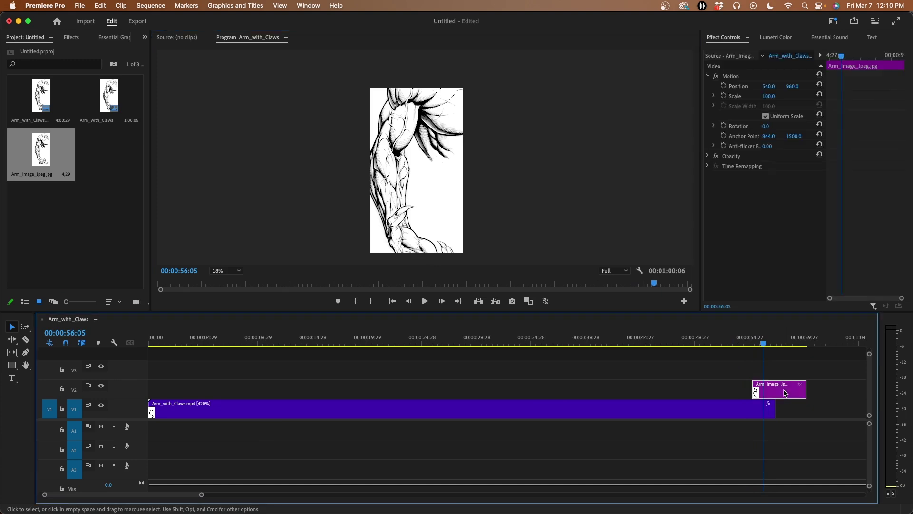
right_click(786, 393)
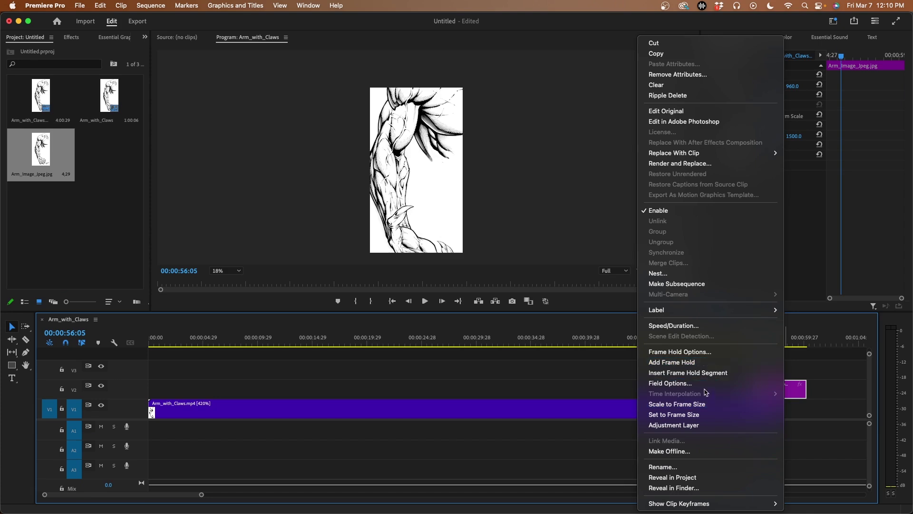
left_click(693, 415)
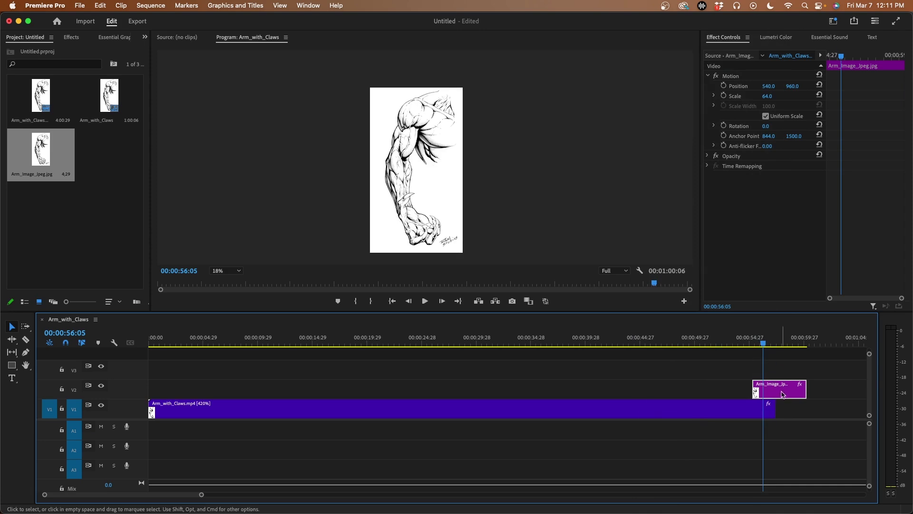
Shift the image clip slightly later and apply a default transition at its start
left_click_drag(786, 395, 798, 396)
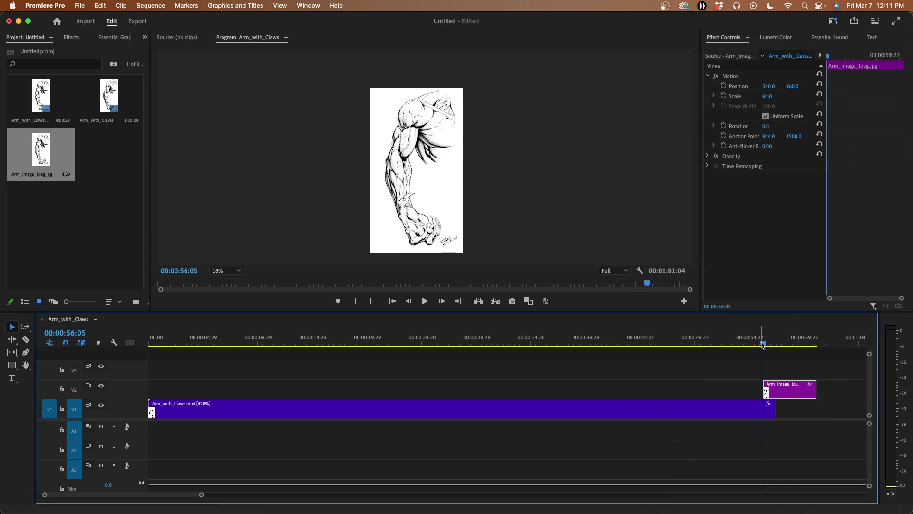
left_click_drag(763, 344, 751, 348)
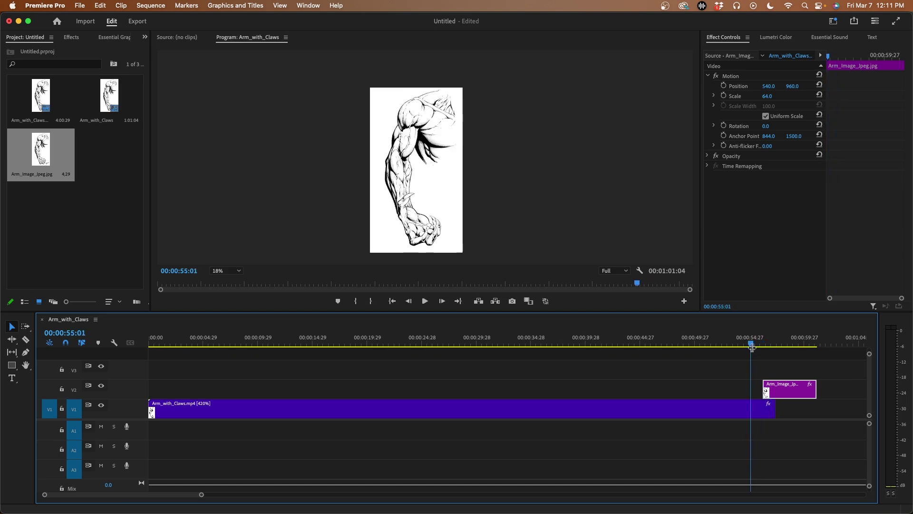
right_click(771, 391)
left_click(796, 452)
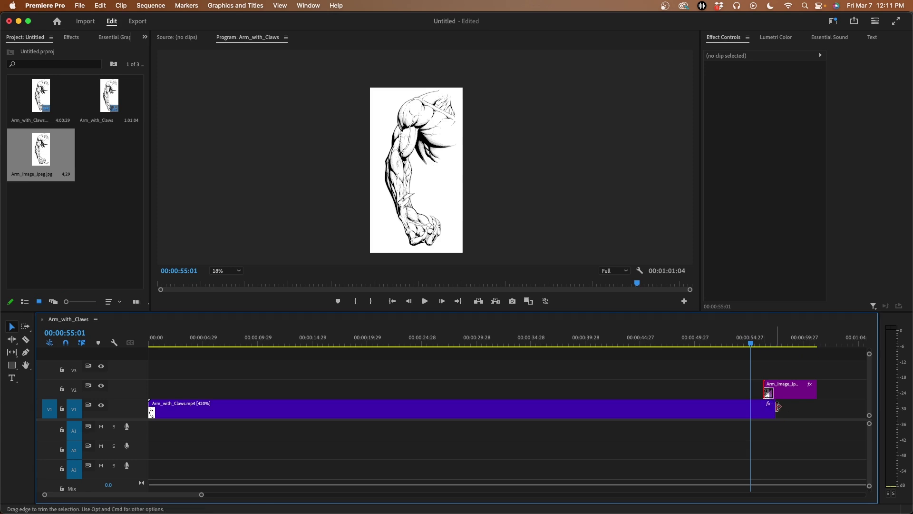
key("space")
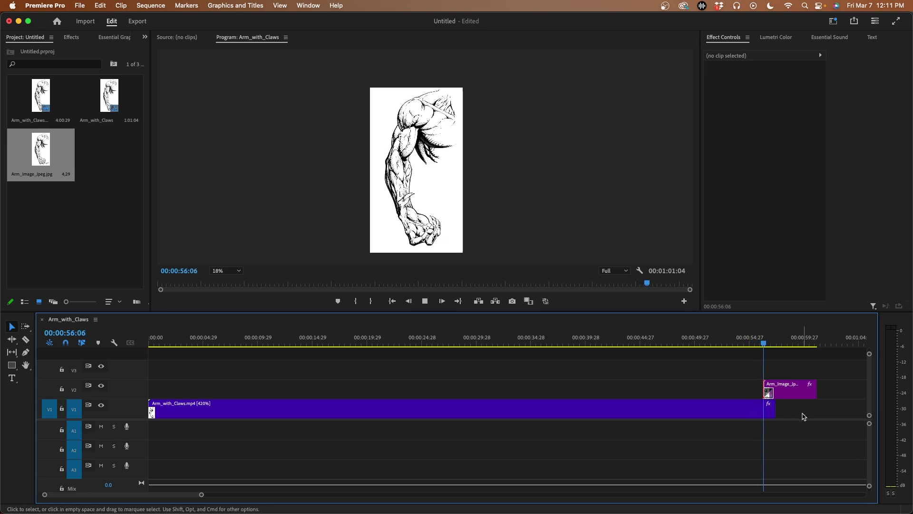
key("space")
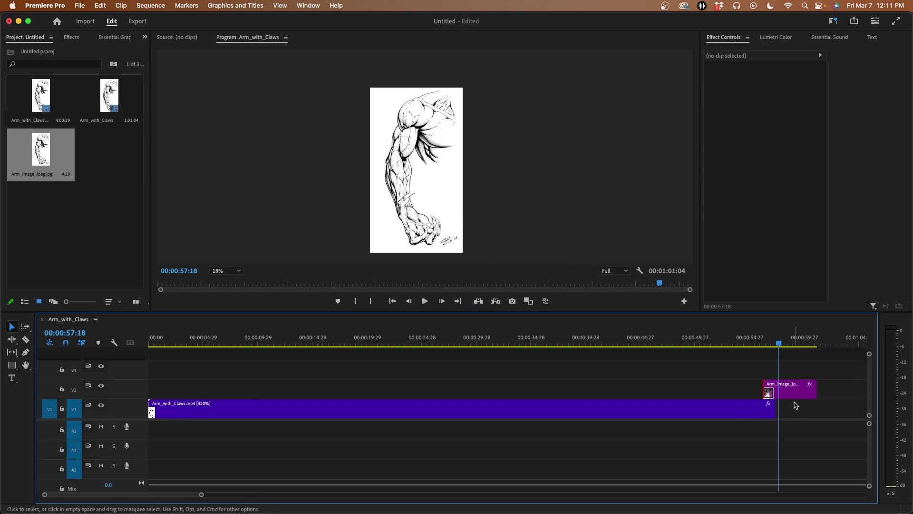
left_click(759, 343)
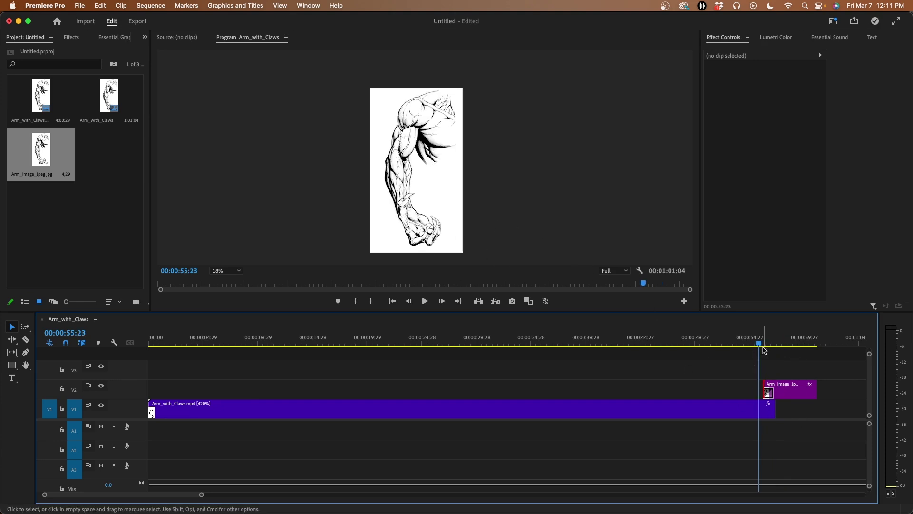
left_click_drag(759, 344, 758, 343)
scroll(437, 202, "up", 3)
scroll(437, 201, "up", 2)
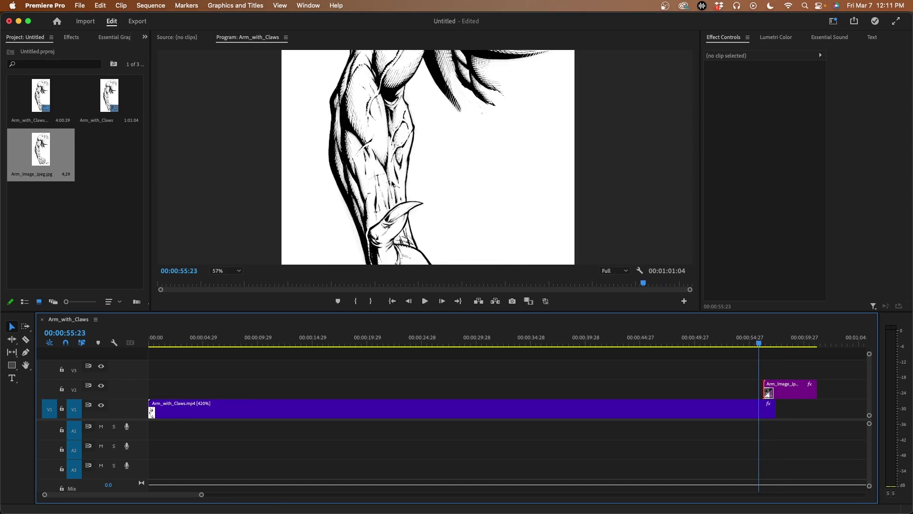
scroll(384, 156, "down", 2)
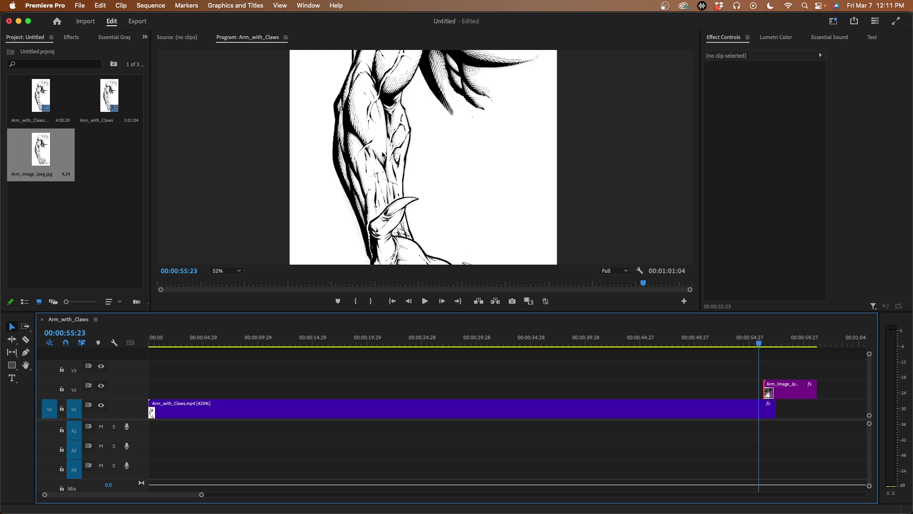
left_click_drag(759, 342, 781, 336)
scroll(555, 204, "down", 6)
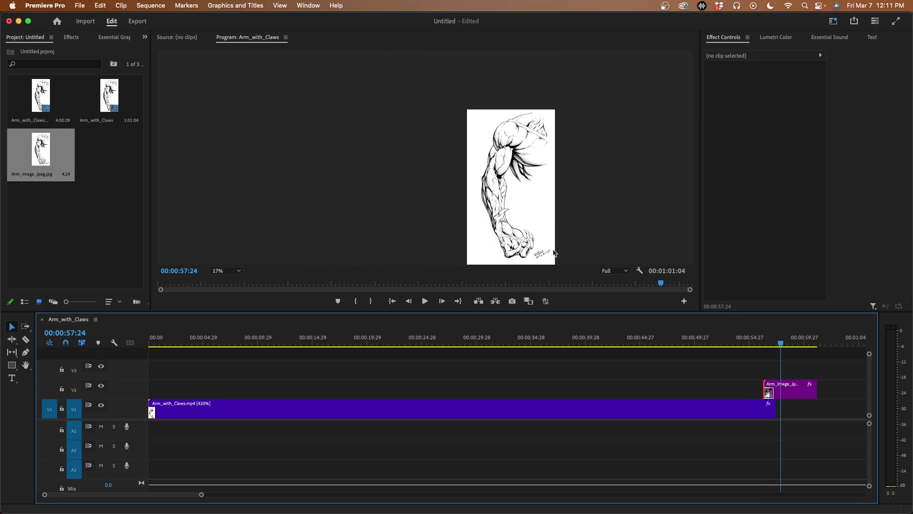
scroll(555, 262, "up", 2)
mouse_move(781, 349)
left_mouse_down()
mouse_move(771, 347)
mouse_move(783, 346)
left_mouse_up()
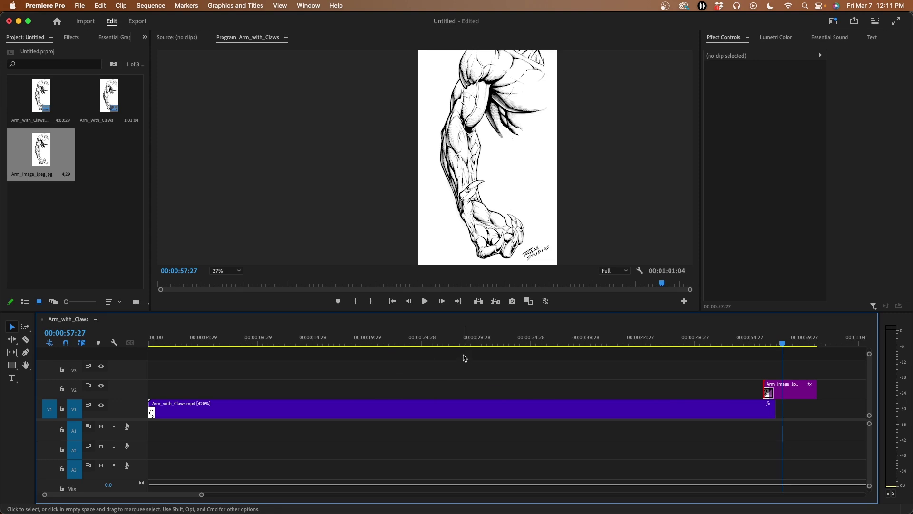
Review the image clip's last frames and trim its end by 17 frames
left_click(780, 345)
mouse_move(779, 346)
left_mouse_down()
mouse_move(757, 346)
mouse_move(791, 347)
left_mouse_up()
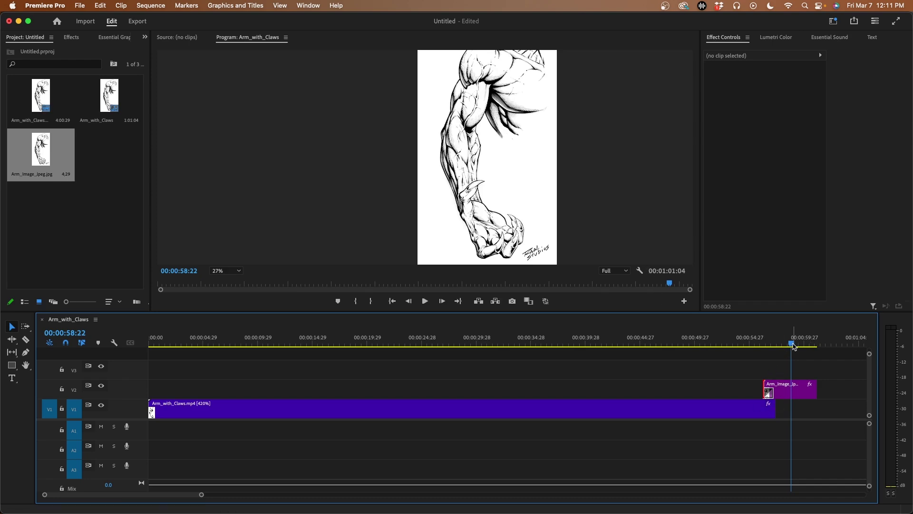
mouse_move(793, 347)
left_mouse_down()
mouse_move(759, 347)
mouse_move(802, 349)
left_mouse_up()
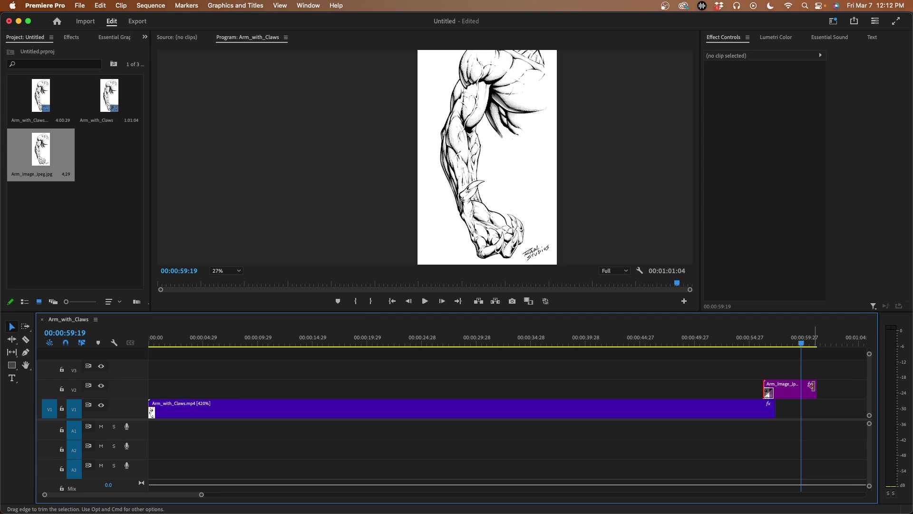
left_click_drag(816, 388, 809, 387)
Razor-cut the image clip at the playhead and delete the leftover end piece
left_click_drag(802, 344, 805, 345)
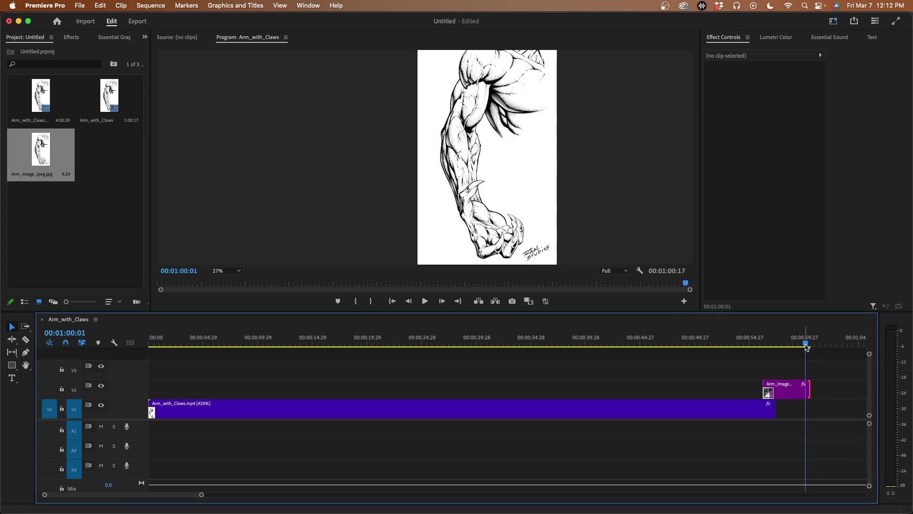
key("c")
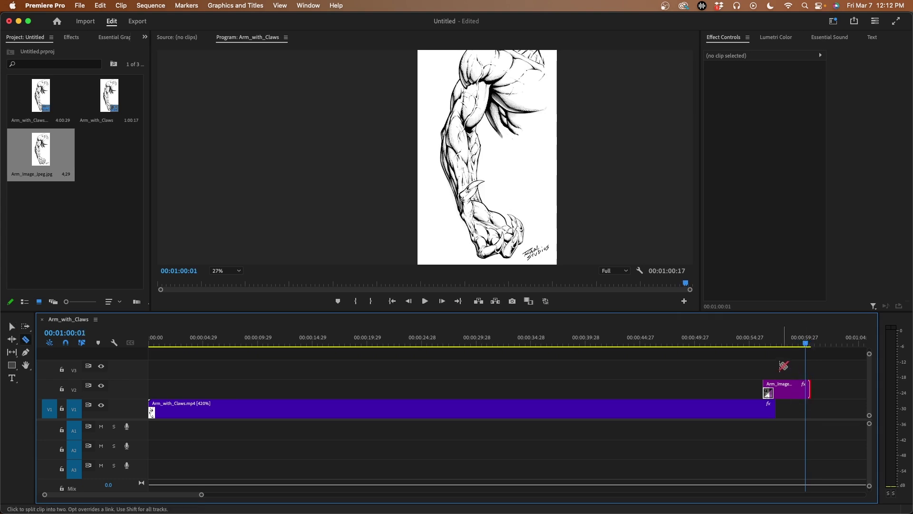
left_click(805, 388)
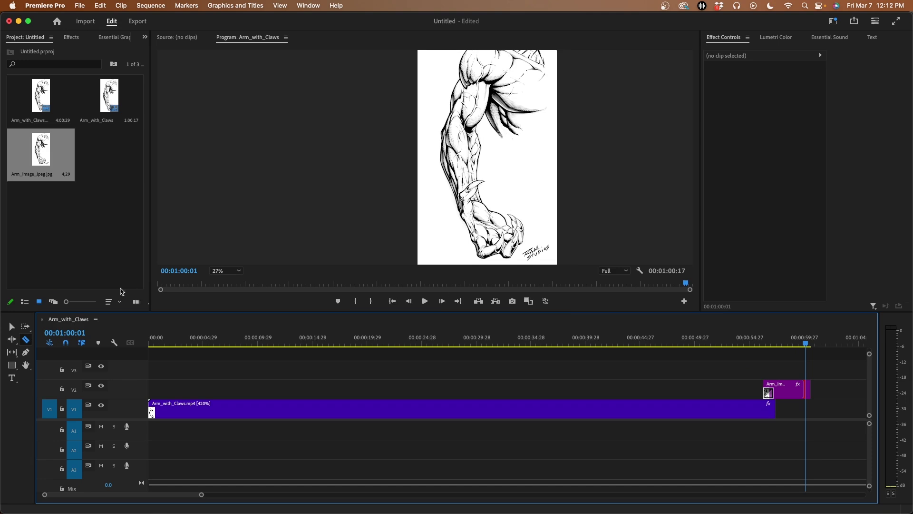
left_click(12, 326)
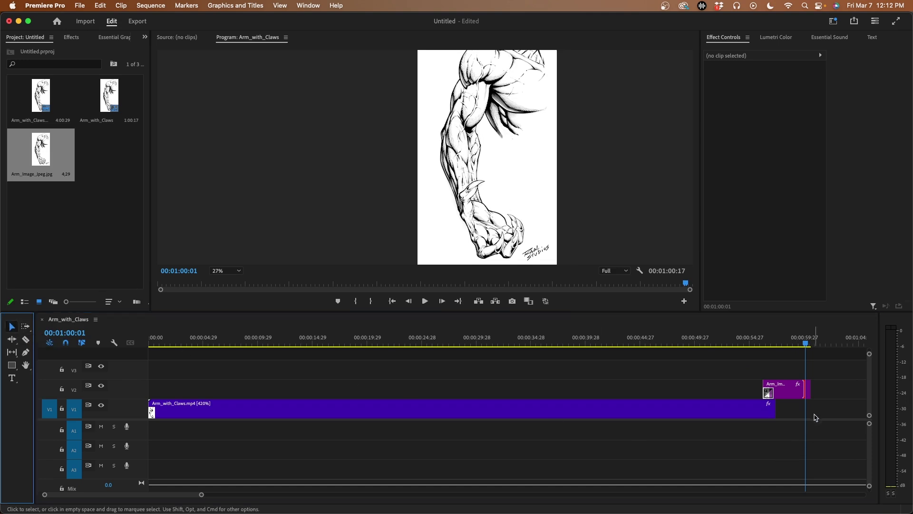
left_click(808, 395)
key("Delete")
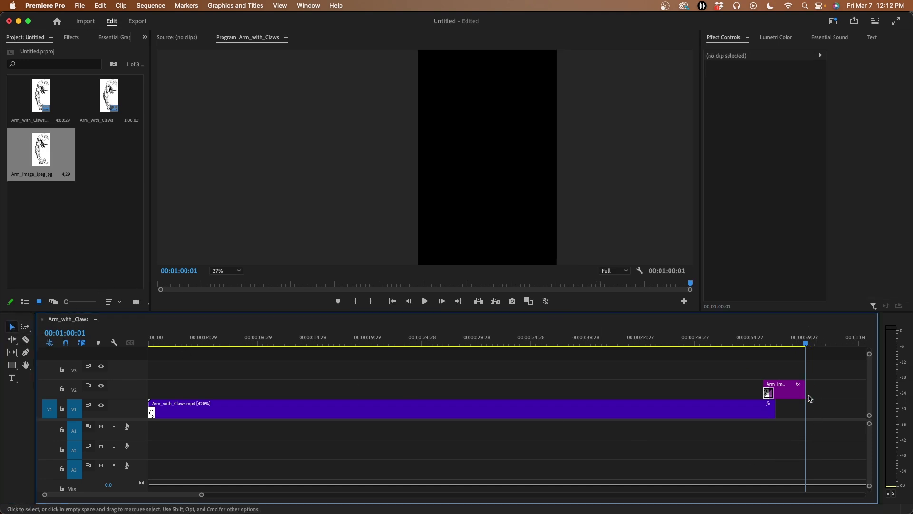
Cut the image clip again at 00:00:59:18 and delete the trimmed-off tail
key("Left")
key("Left")
key("Left")
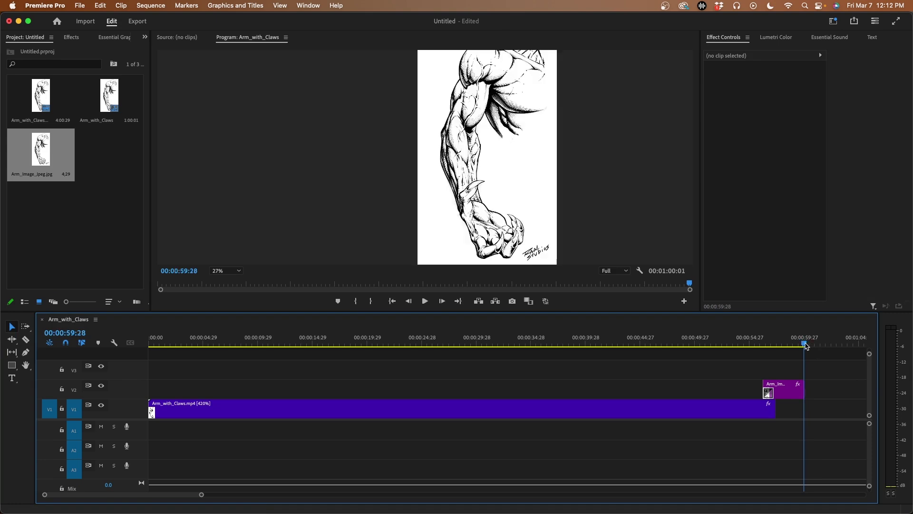
left_click_drag(806, 343, 801, 344)
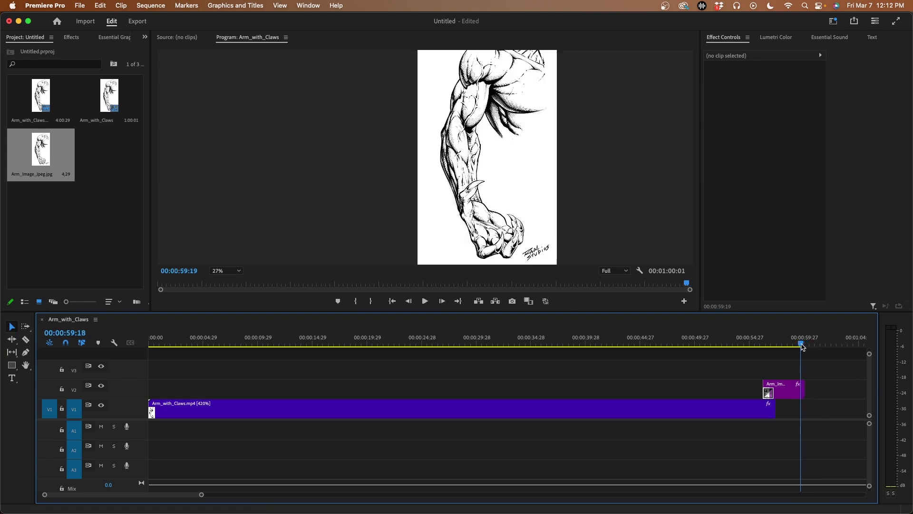
key("c")
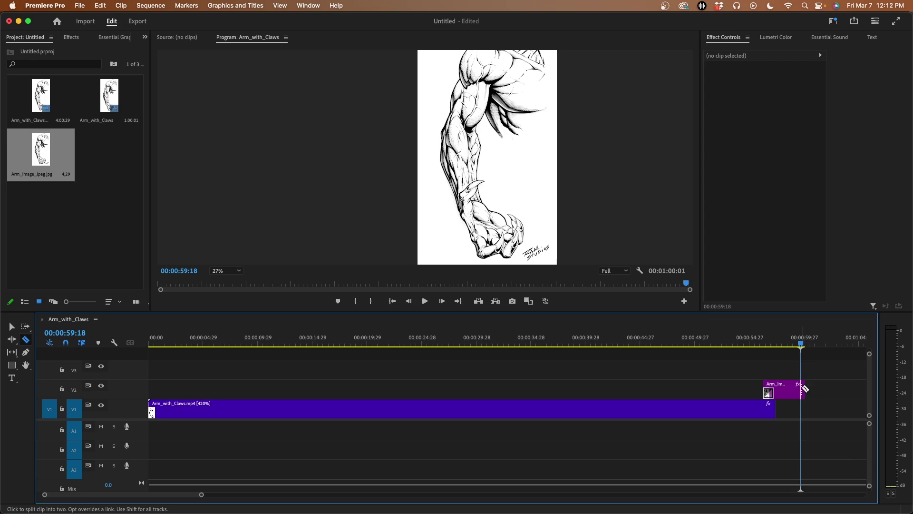
left_click(802, 389)
left_click(10, 326)
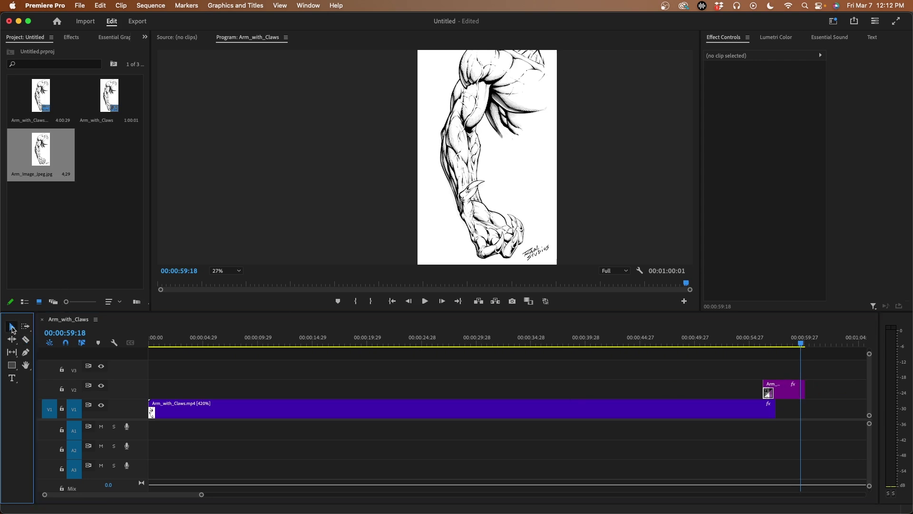
left_click(804, 394)
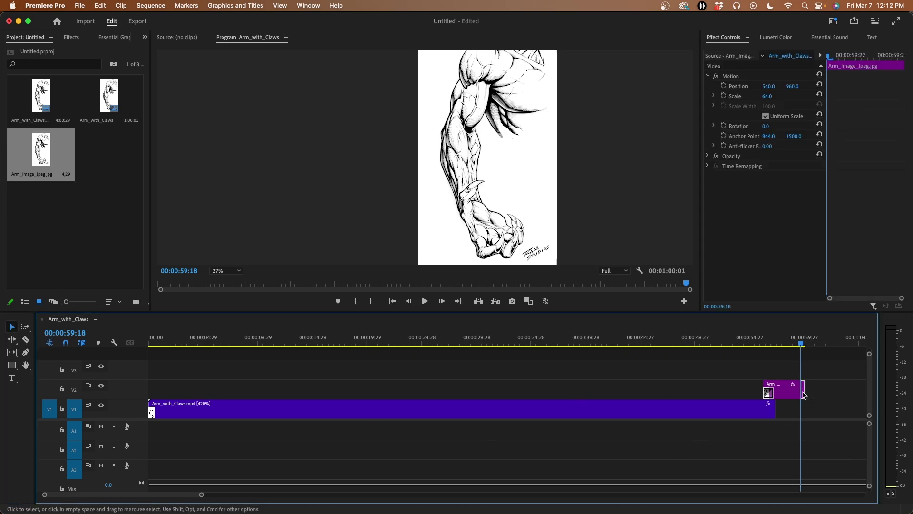
key("Delete")
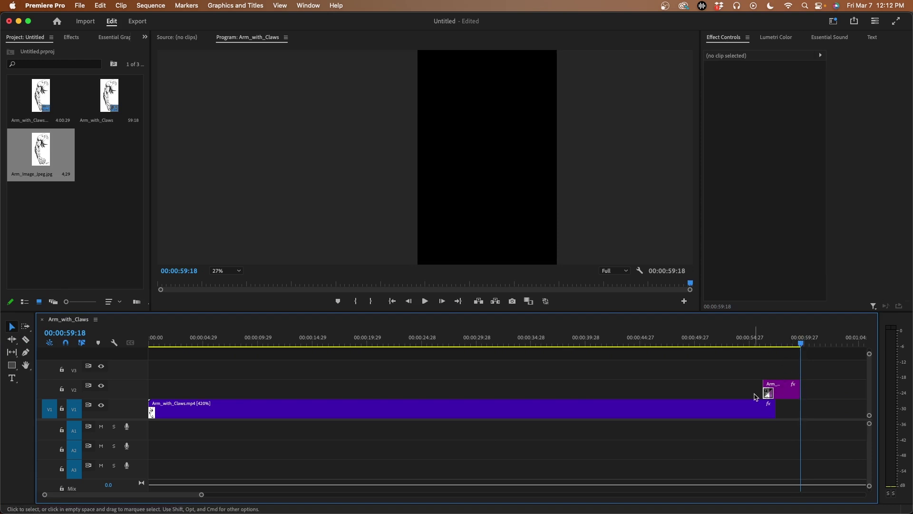
left_click(203, 343)
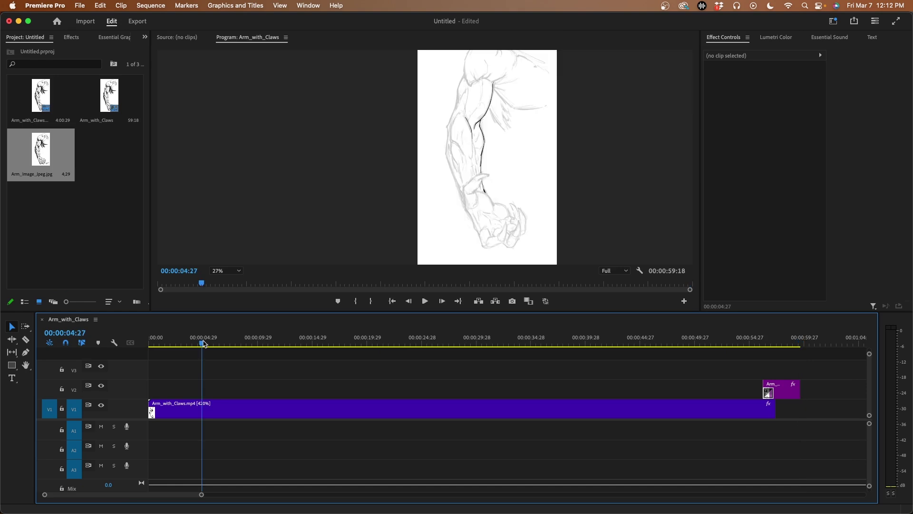
key("q")
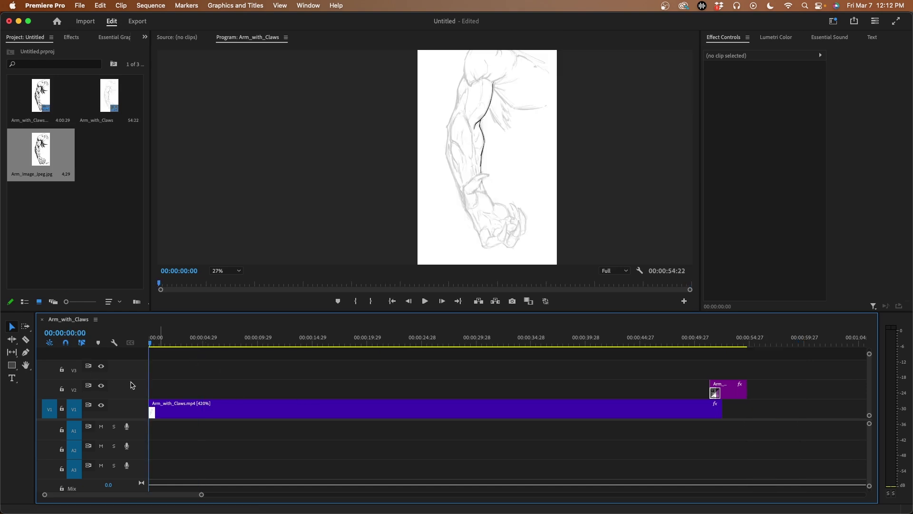
key("super+z")
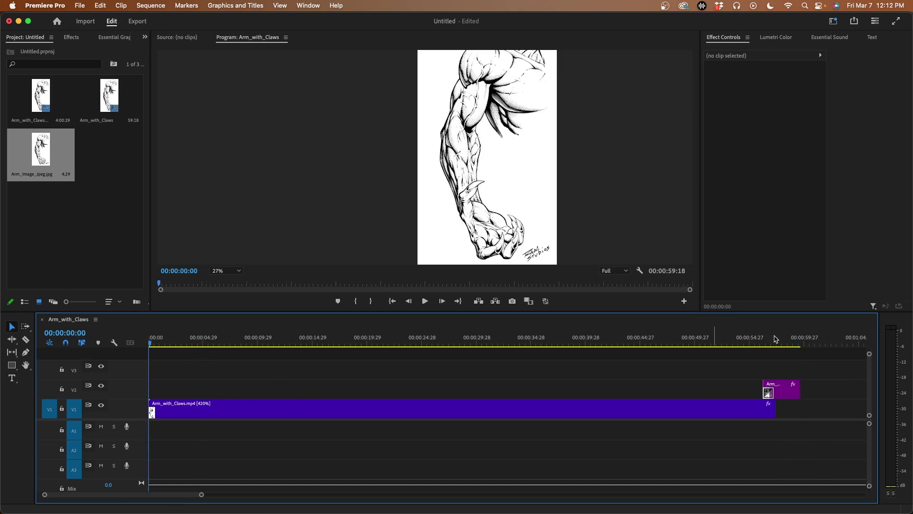
mouse_move(802, 345)
left_mouse_down()
mouse_move(773, 345)
mouse_move(805, 344)
mouse_move(795, 343)
left_mouse_up()
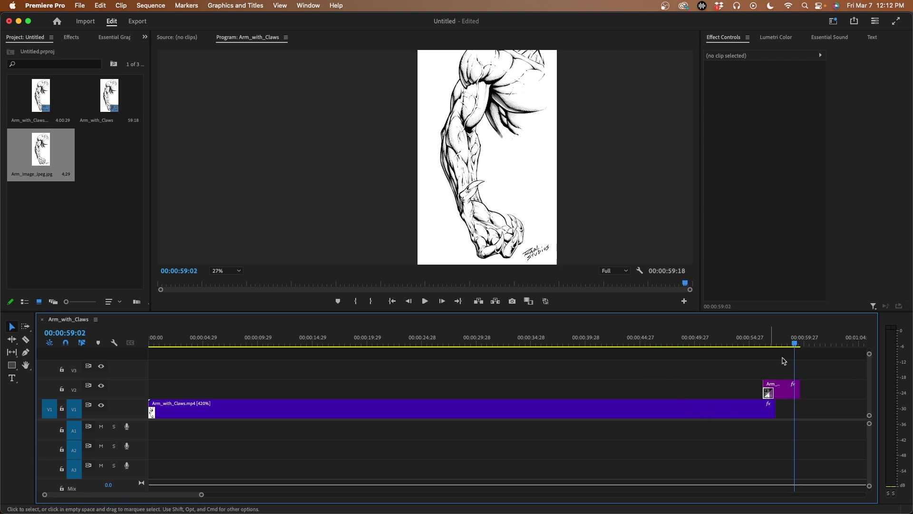
Razor-cut the image clip at 59:02, delete its tail, and start it 18 frames earlier
key("c")
left_click(795, 390)
left_click(12, 327)
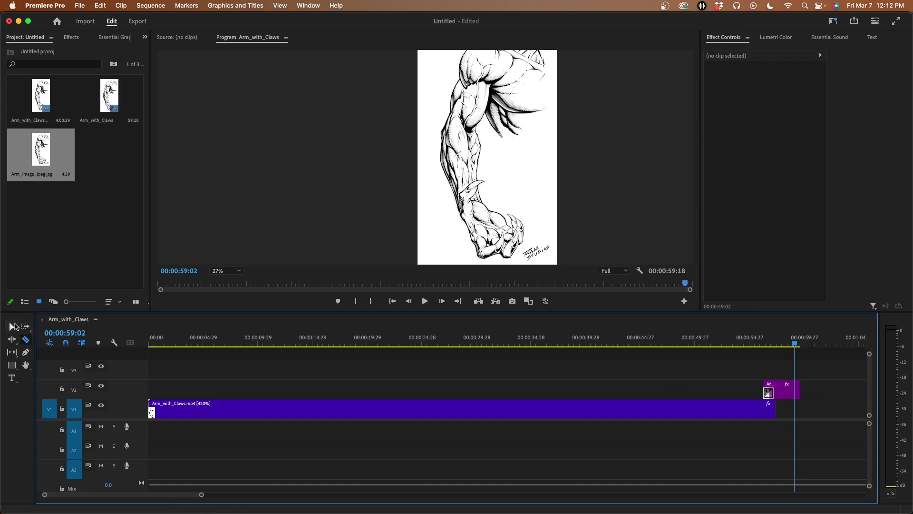
left_click(799, 397)
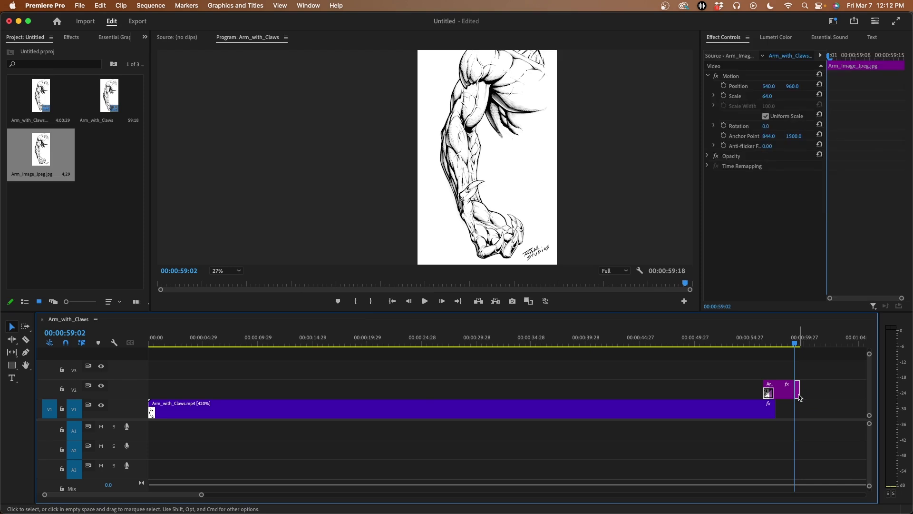
key("Delete")
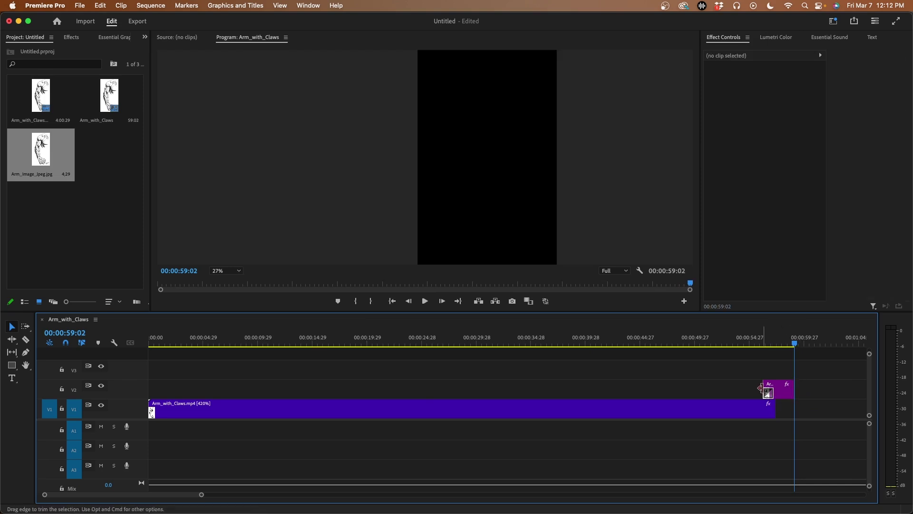
left_click_drag(765, 389, 757, 391)
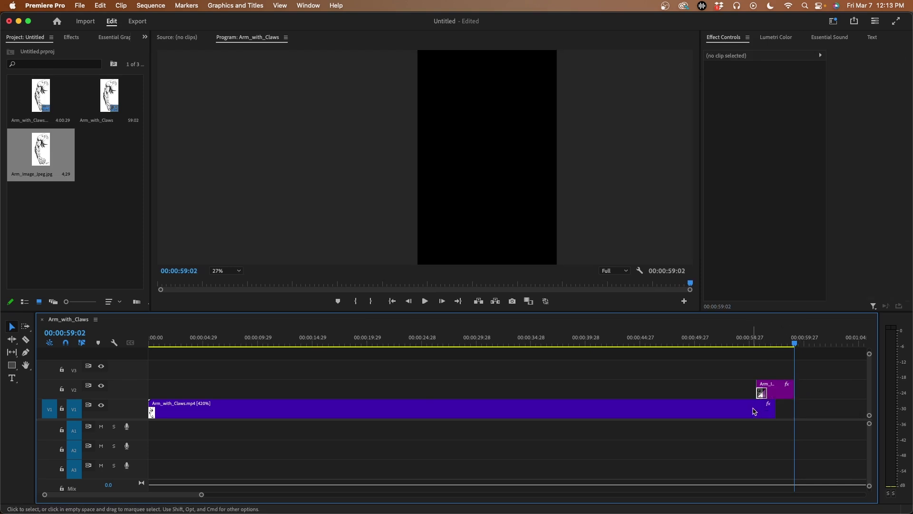
Set the drawing video to 440% speed and slide the image clip 1:20 earlier to follow it
right_click(730, 413)
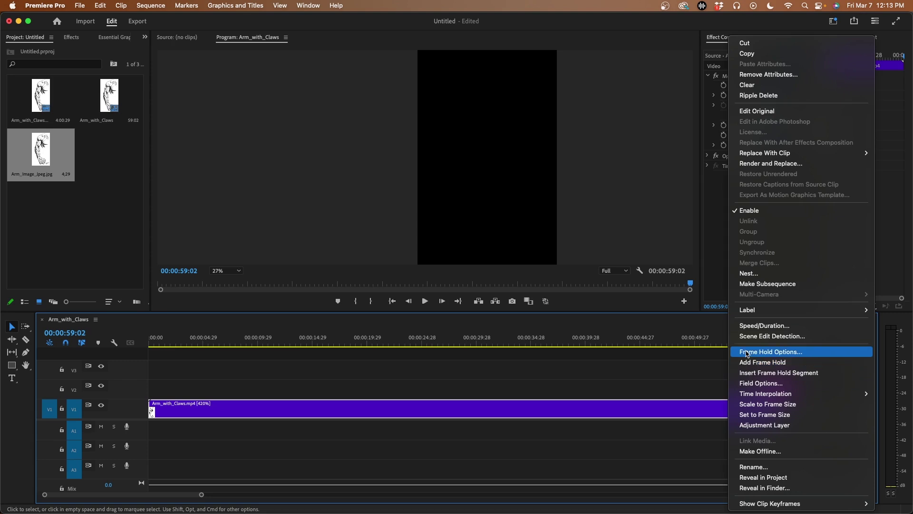
left_click(764, 326)
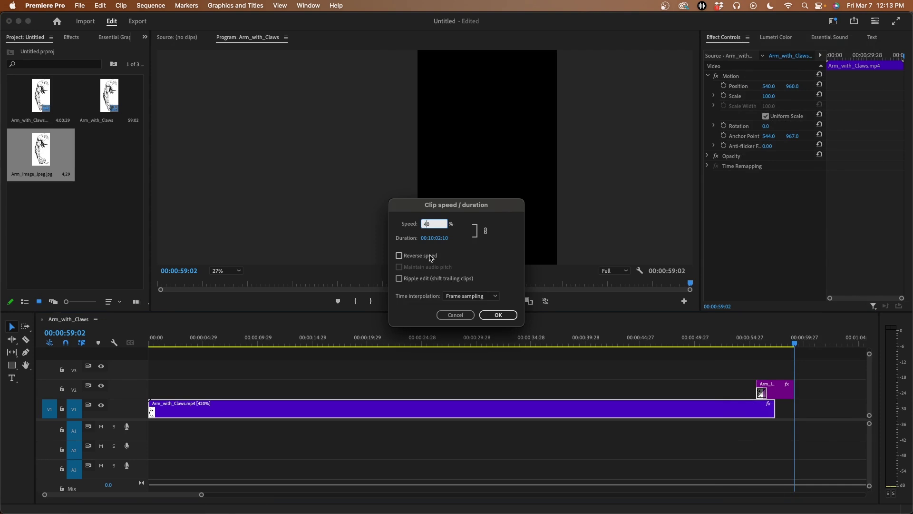
key("Return")
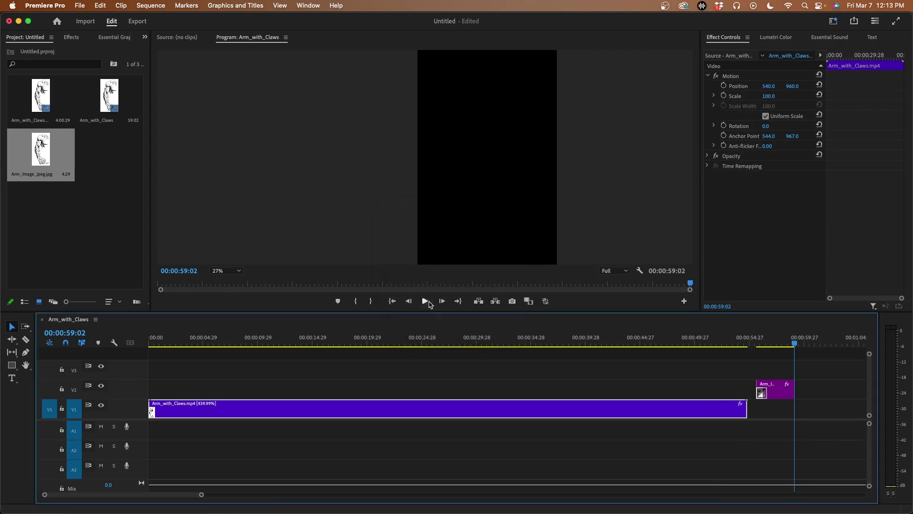
left_click_drag(781, 393, 763, 394)
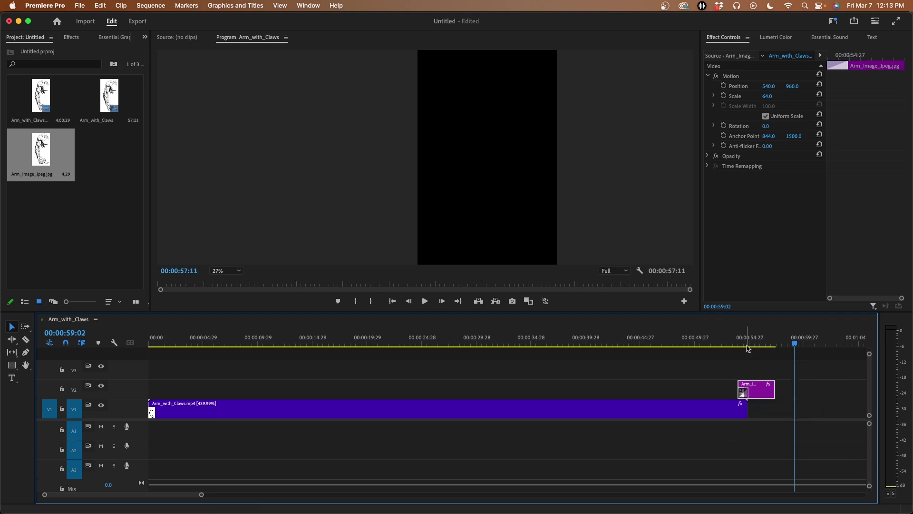
mouse_move(749, 349)
left_mouse_down()
mouse_move(775, 348)
mouse_move(730, 348)
left_mouse_up()
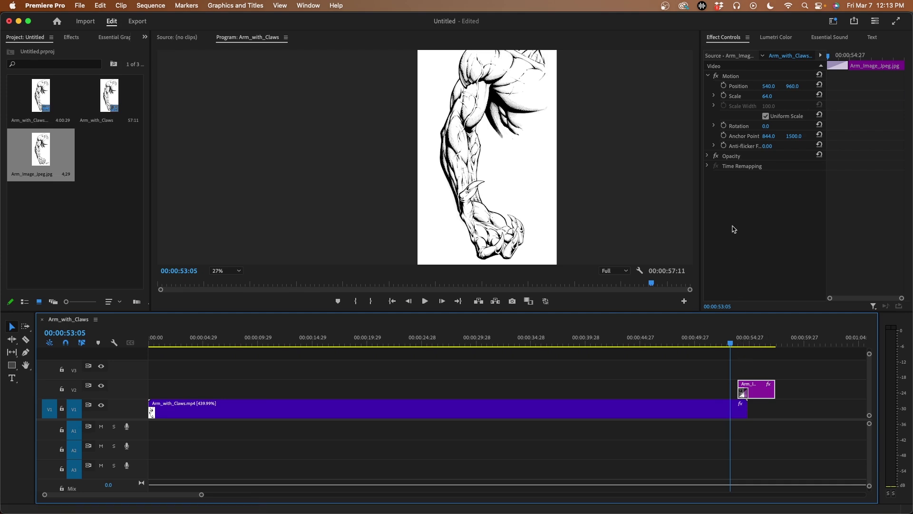
Select the finished-image clip on V2 and enable Scale keyframing in Effect Controls
scroll(534, 154, "down", 3)
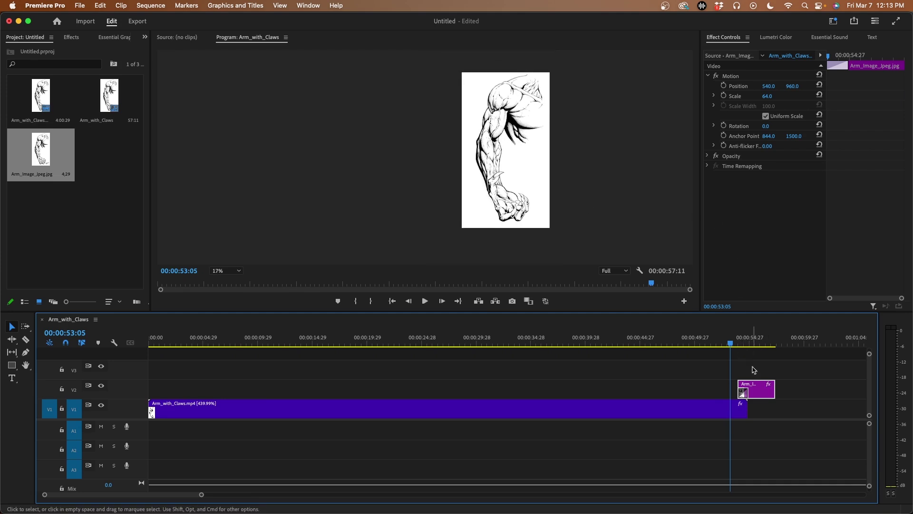
left_click_drag(740, 344, 743, 342)
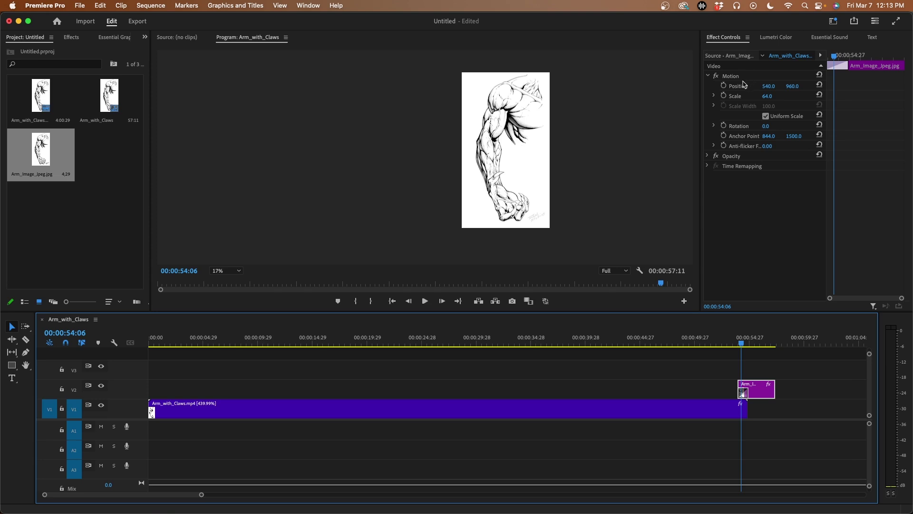
left_click(699, 377)
left_click(767, 396)
left_click(711, 410)
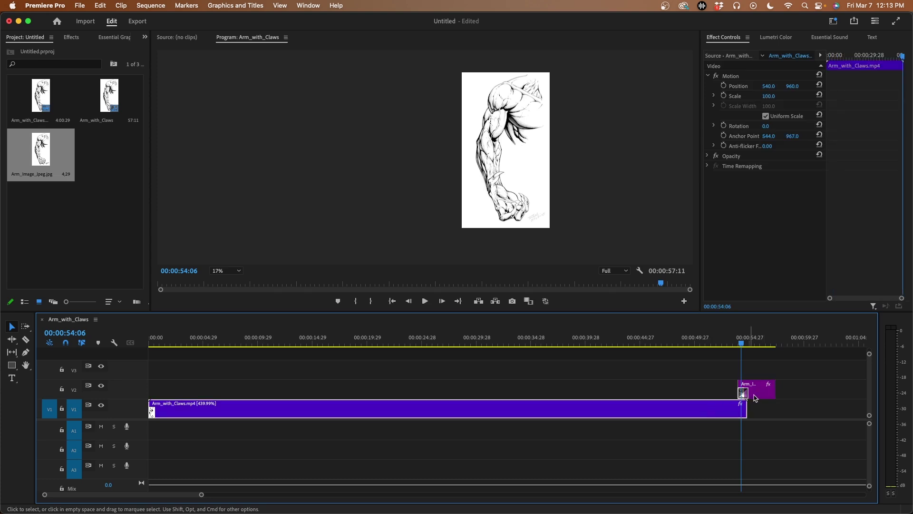
left_click(757, 397)
left_click_drag(742, 345, 741, 344)
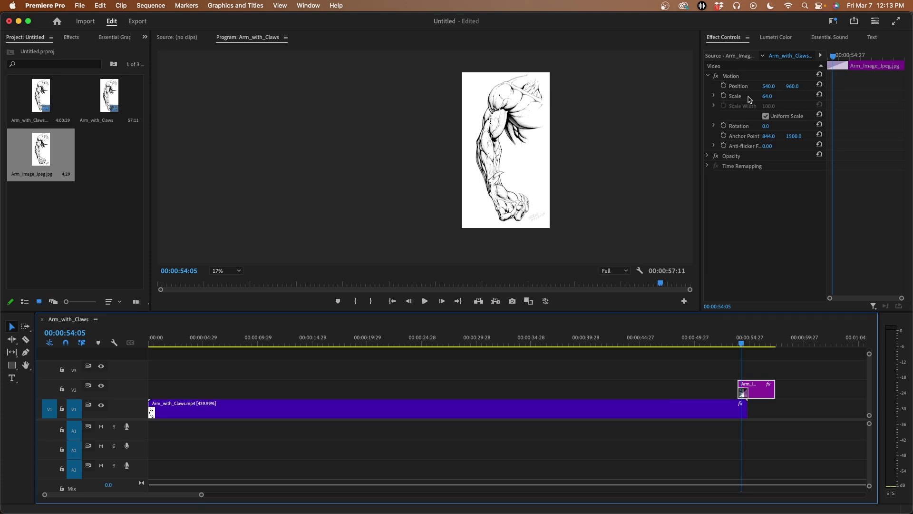
left_click(724, 96)
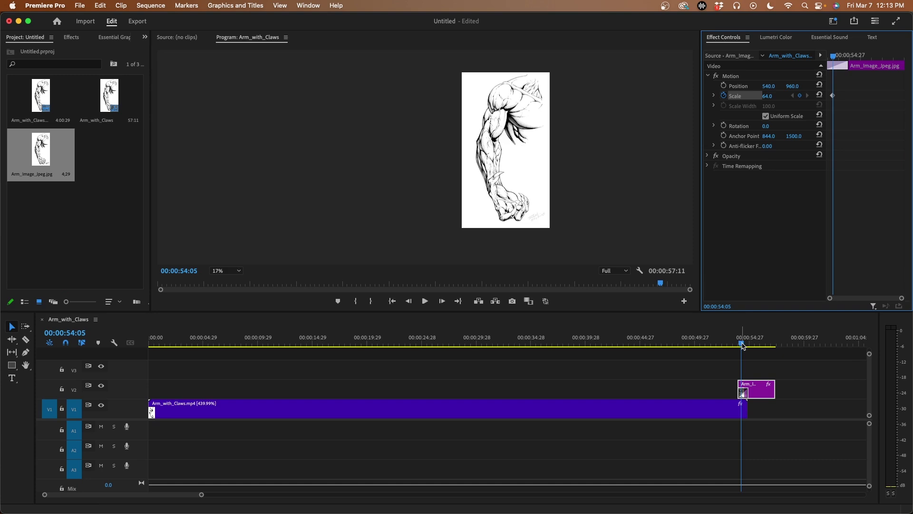
At the image's first frame, raise its Scale from 64 to 122
left_click_drag(744, 346, 739, 344)
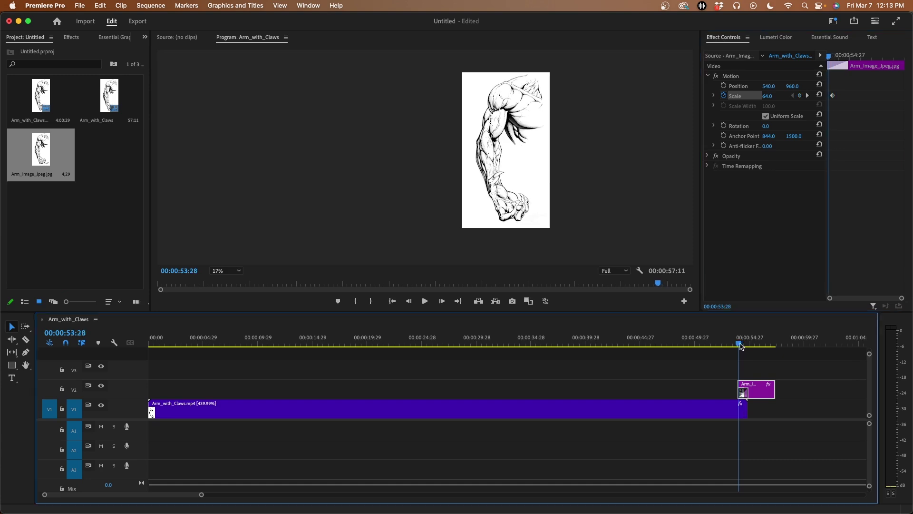
left_click(833, 96)
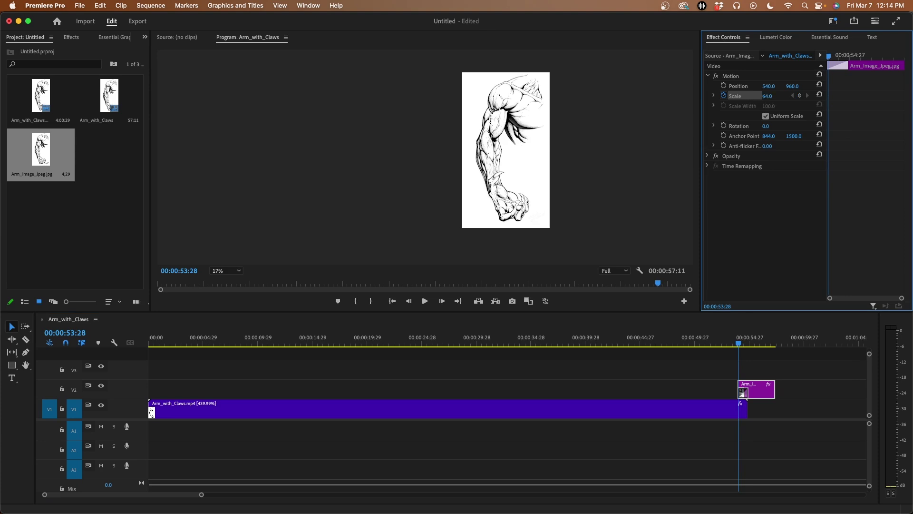
left_click_drag(767, 96, 793, 96)
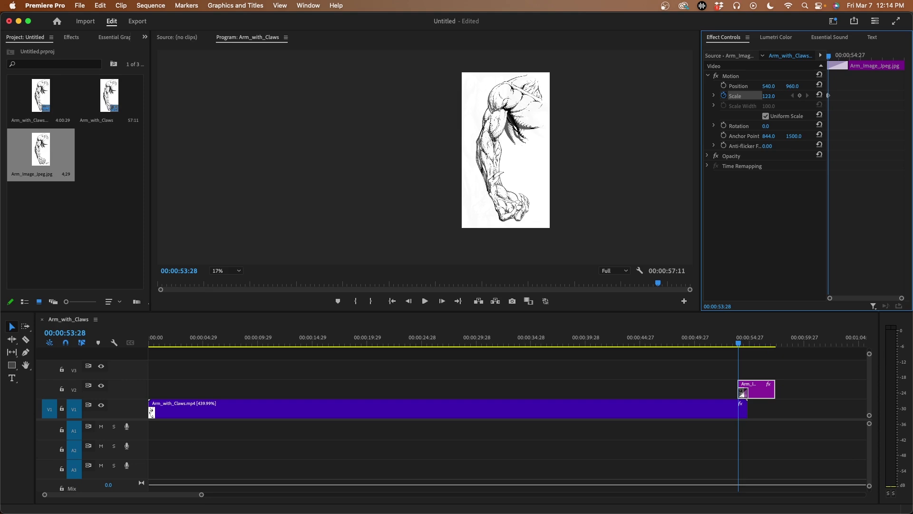
left_click(743, 393)
left_click(743, 392)
key("Delete")
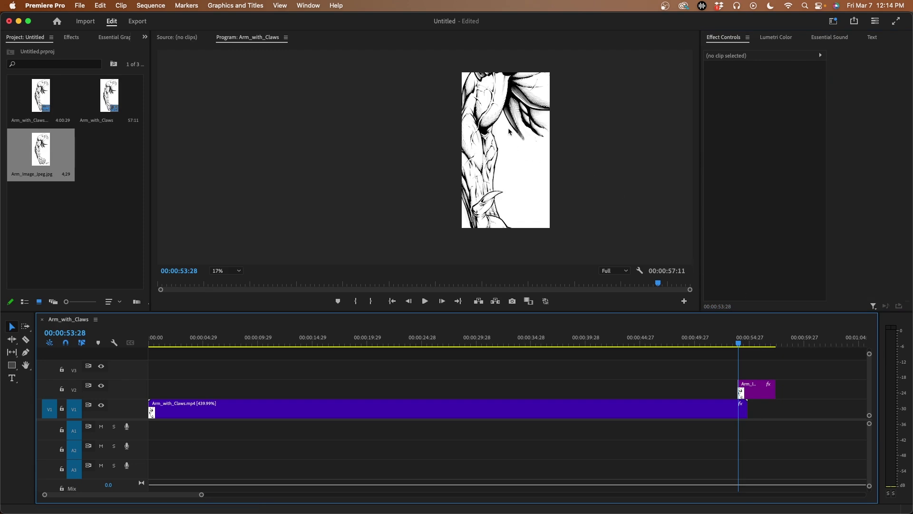
scroll(508, 131, "up", 2)
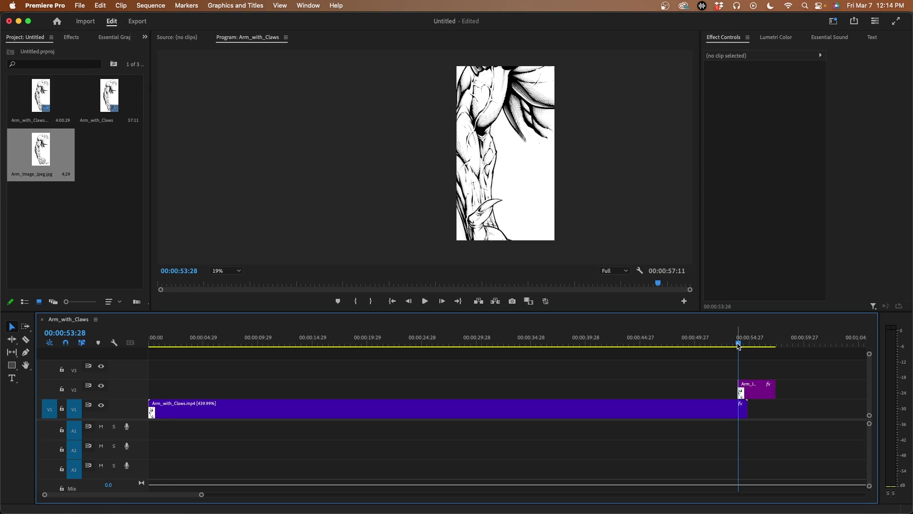
At 55:24, select the finished-image clip on V2 and set its Scale to 100
left_click_drag(740, 346, 761, 347)
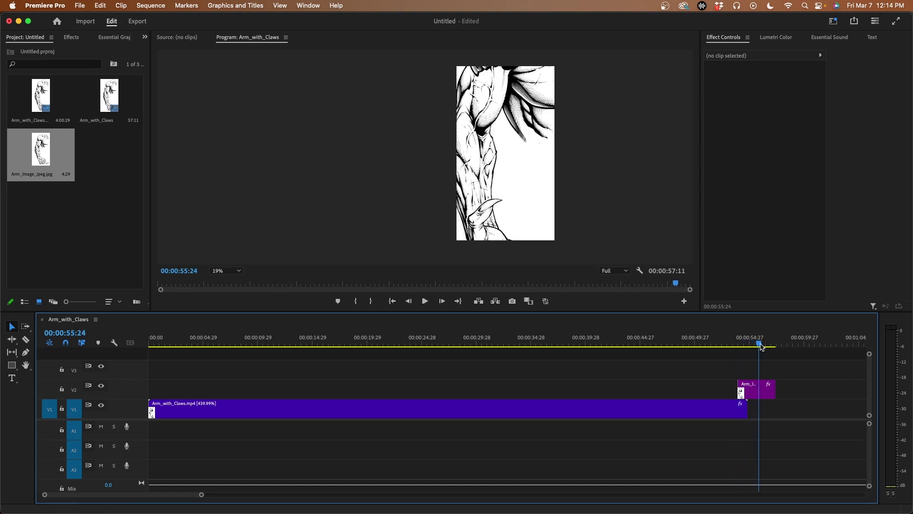
left_click(758, 390)
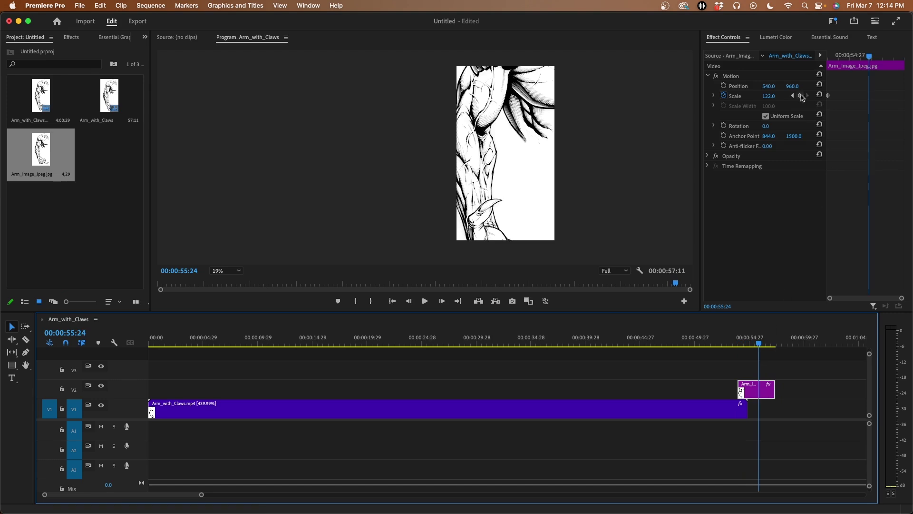
left_click(768, 96)
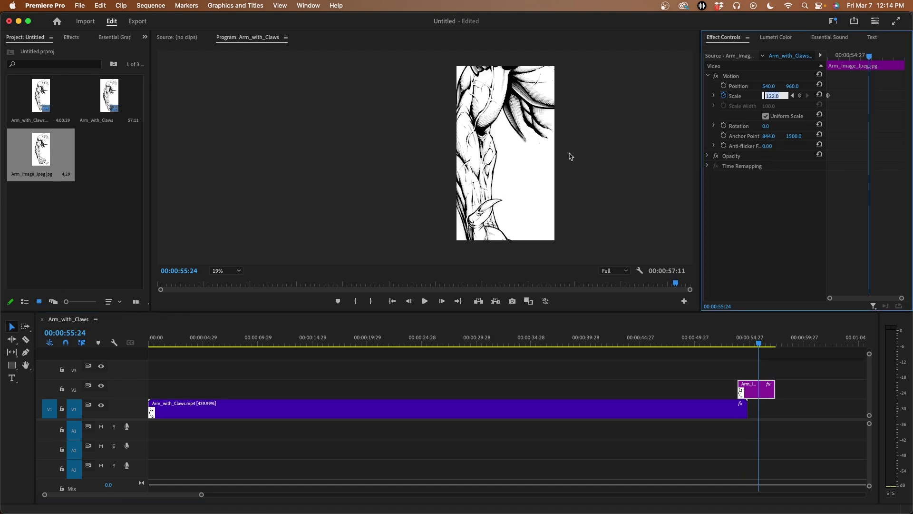
type("100")
key("Return")
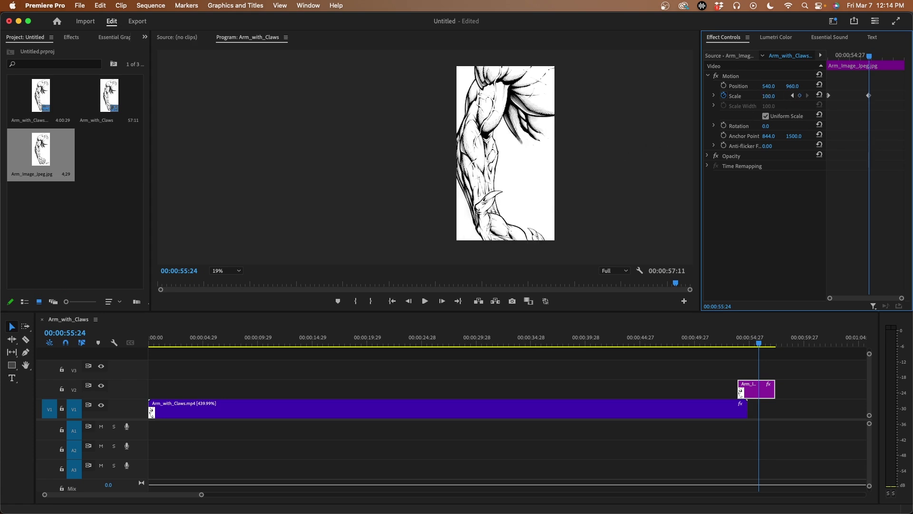
Try Scale values of 50 and 75, then settle on 65 for the keyframe
left_click(782, 94)
left_click(785, 94)
double_click(785, 96)
type("50")
key("Return")
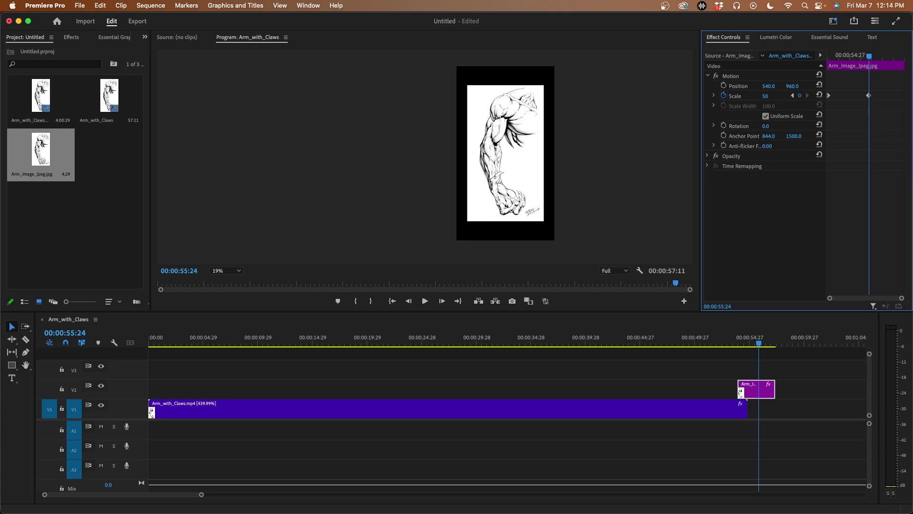
left_click(776, 96)
type("75")
key("Return")
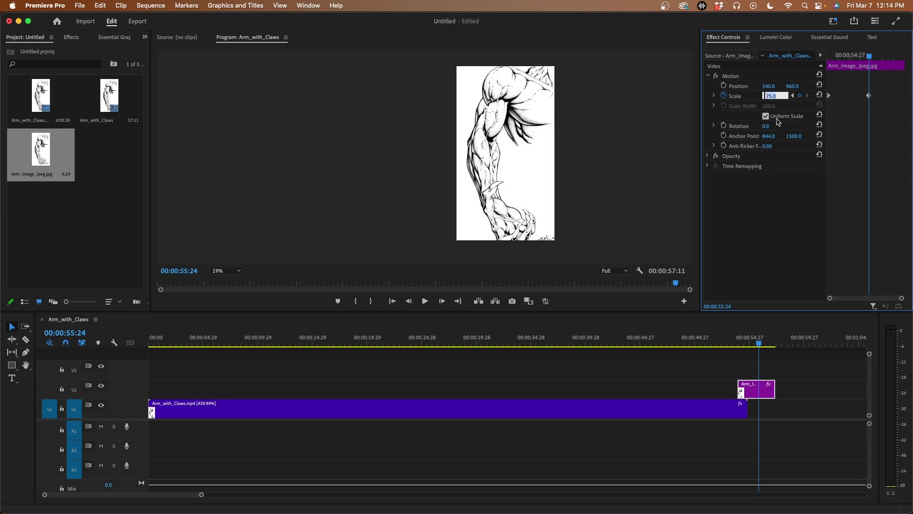
type("65")
key("Return")
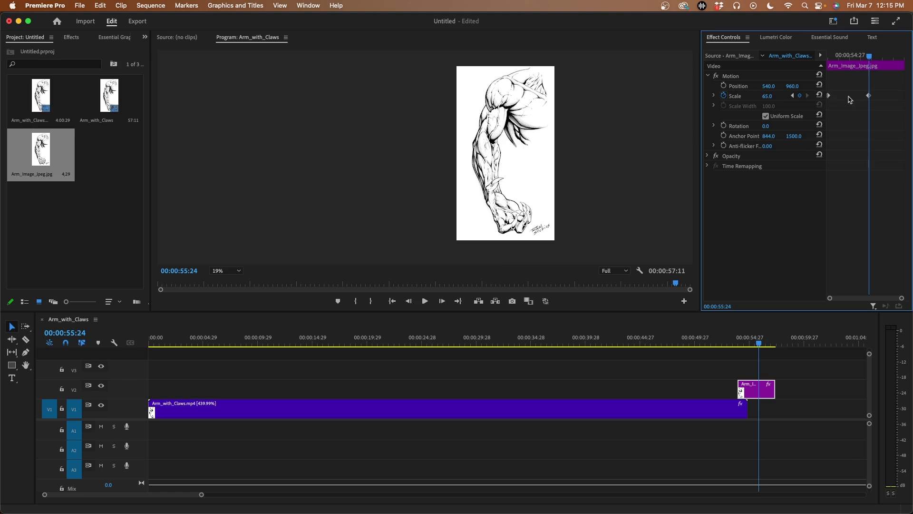
Add a default transition where the finished image begins and play back the crossfade
right_click(829, 97)
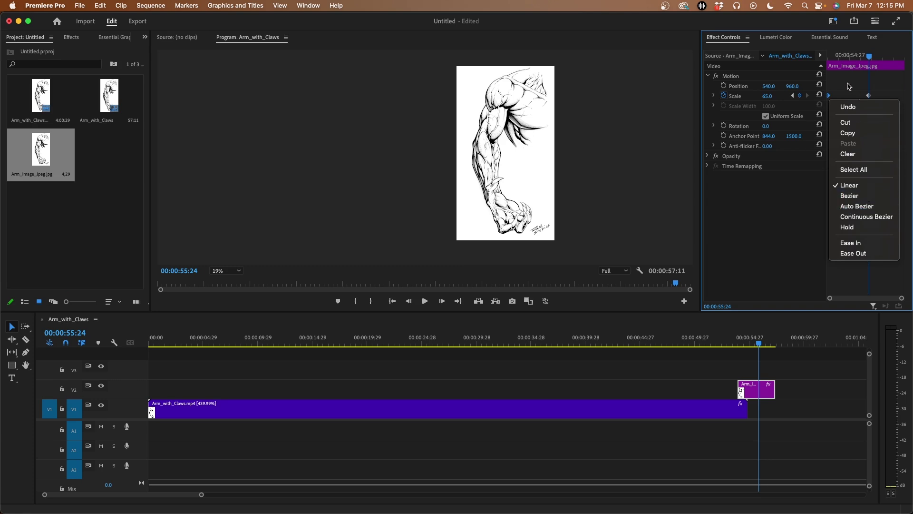
left_click(846, 99)
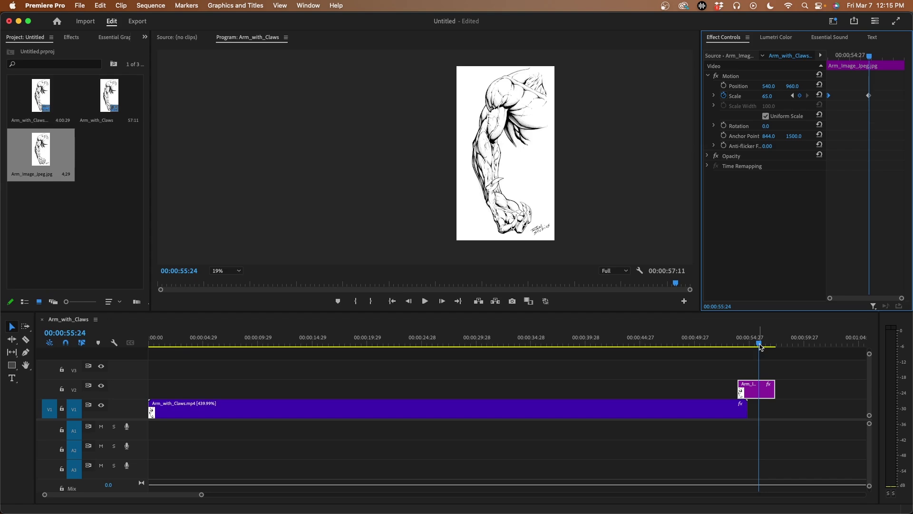
left_click_drag(760, 346, 726, 348)
right_click(741, 391)
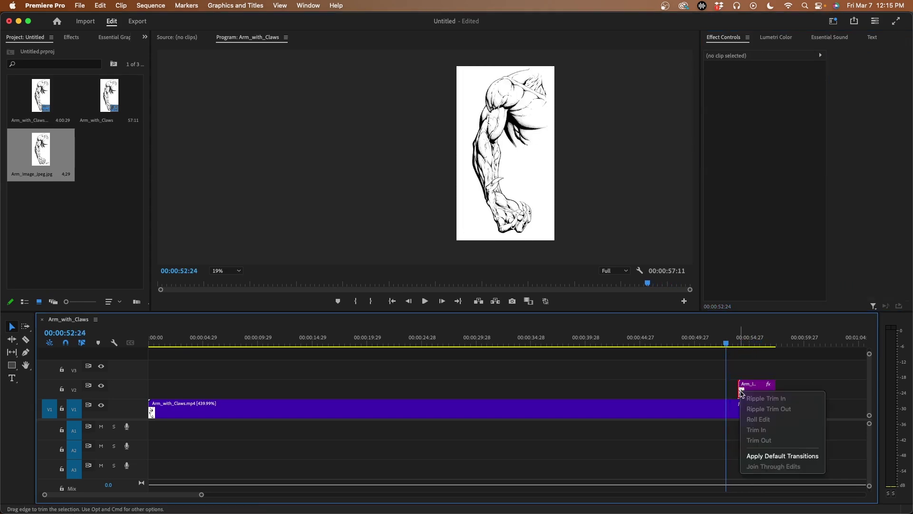
left_click(764, 457)
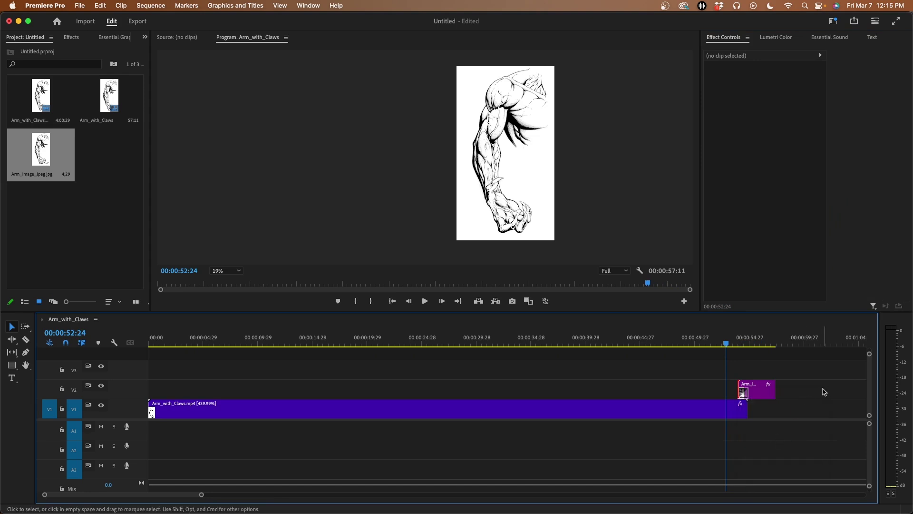
key("space")
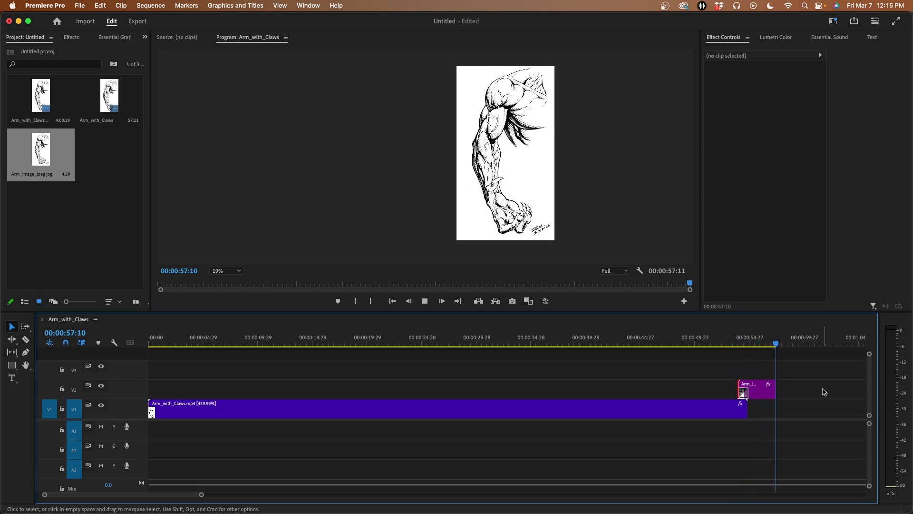
Add a default transition at the finished image's end and play back the ending
left_click(771, 341)
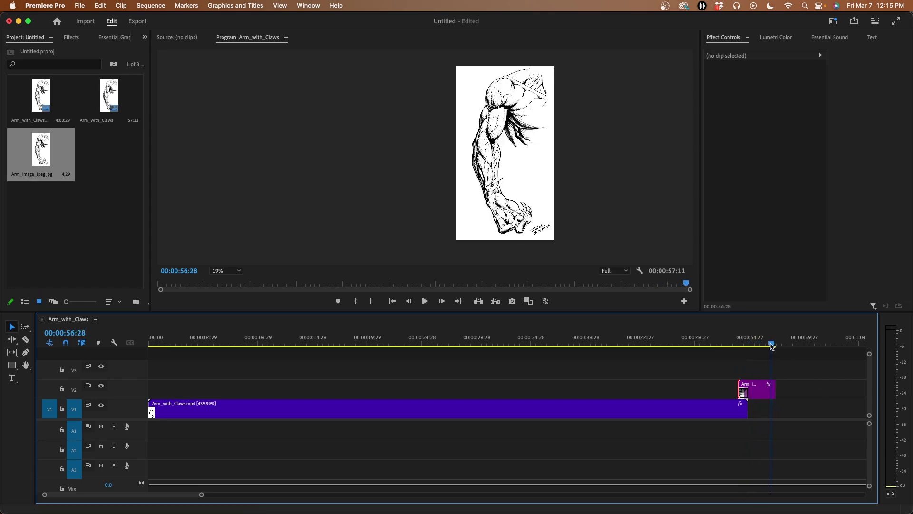
right_click(771, 391)
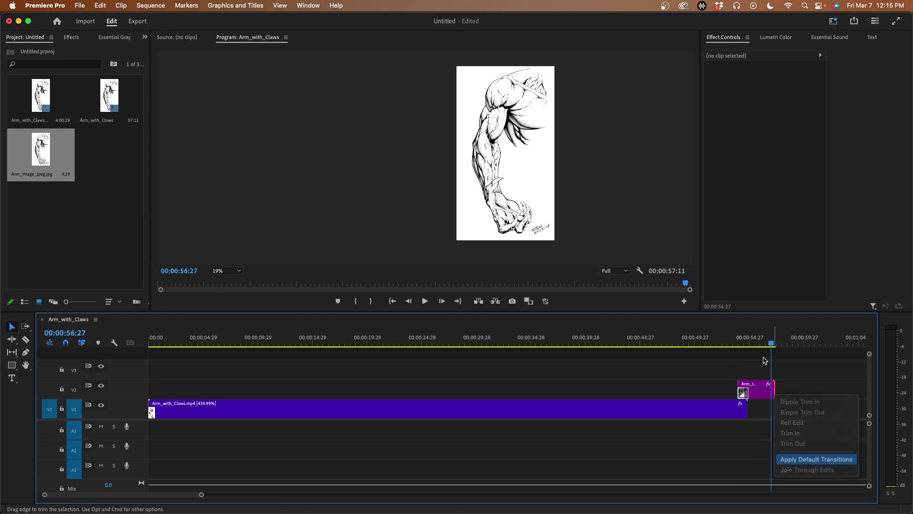
left_click(799, 458)
left_click(733, 343)
key("space")
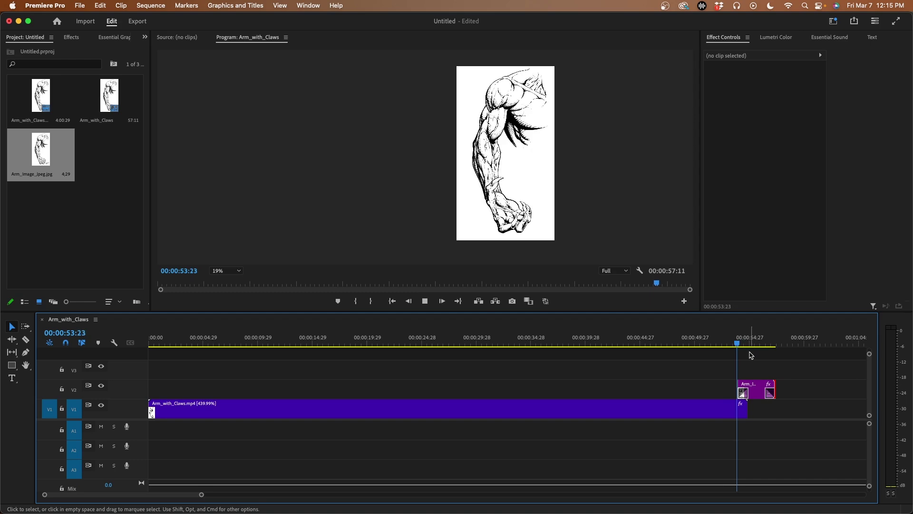
Extend the finished-image clip's end so the sequence runs to 00:00:58:06, then return to the start
scroll(526, 195, "up", 2)
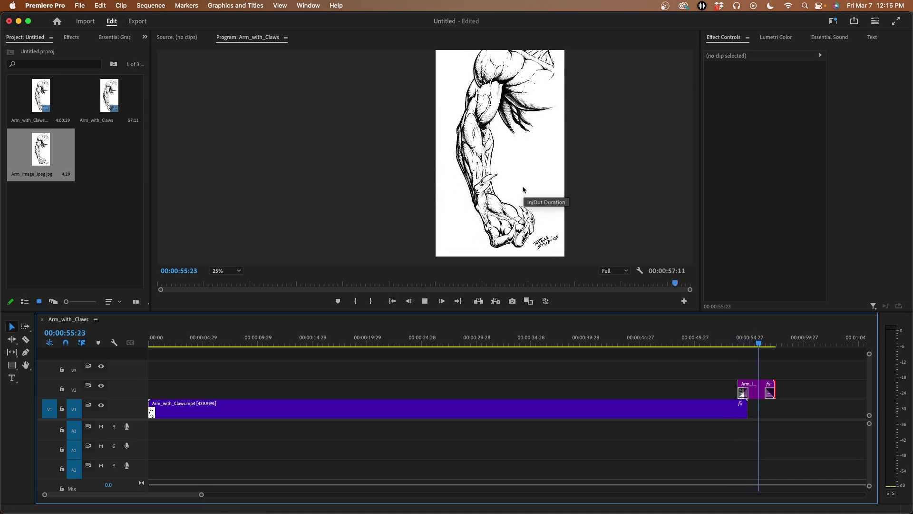
scroll(523, 189, "down", 2)
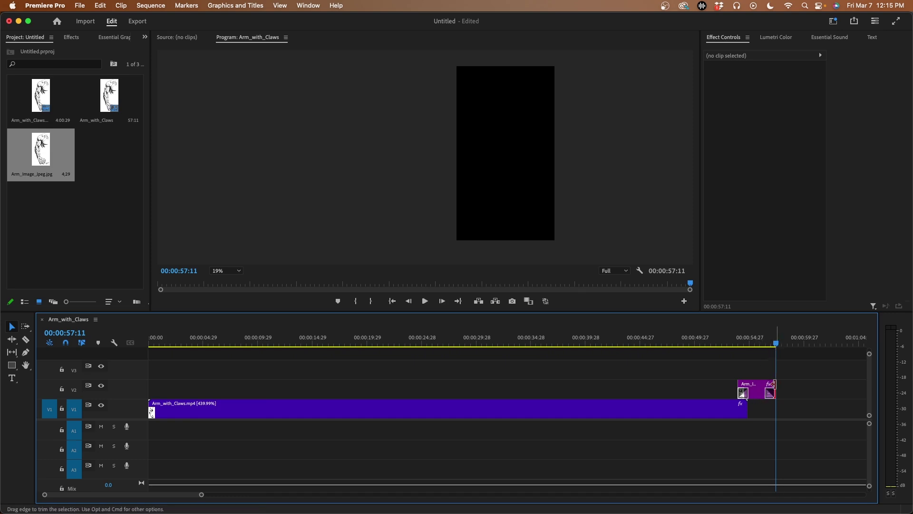
left_click_drag(774, 383, 785, 384)
left_click(723, 344)
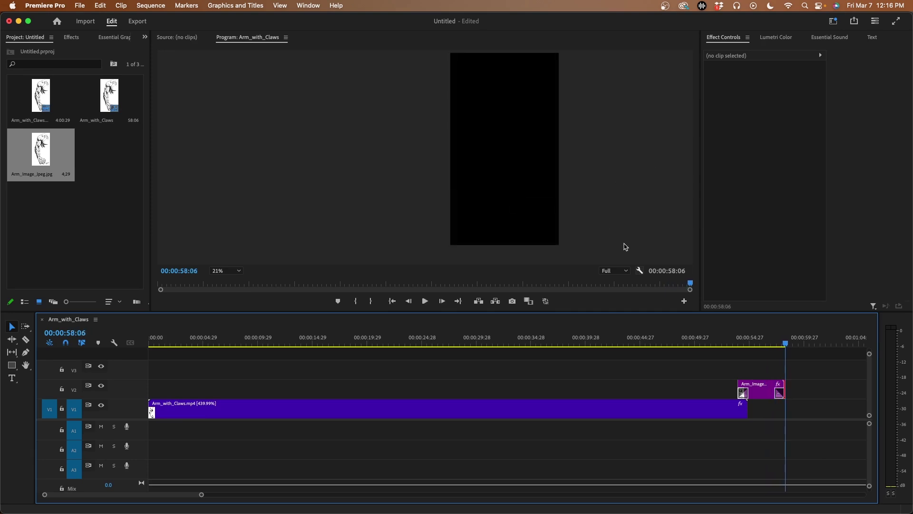
key("Home")
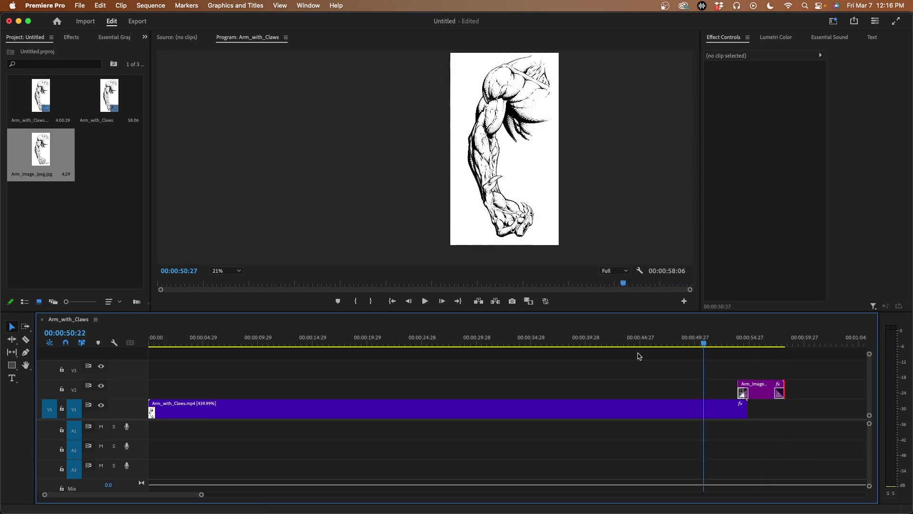
right_click(151, 410)
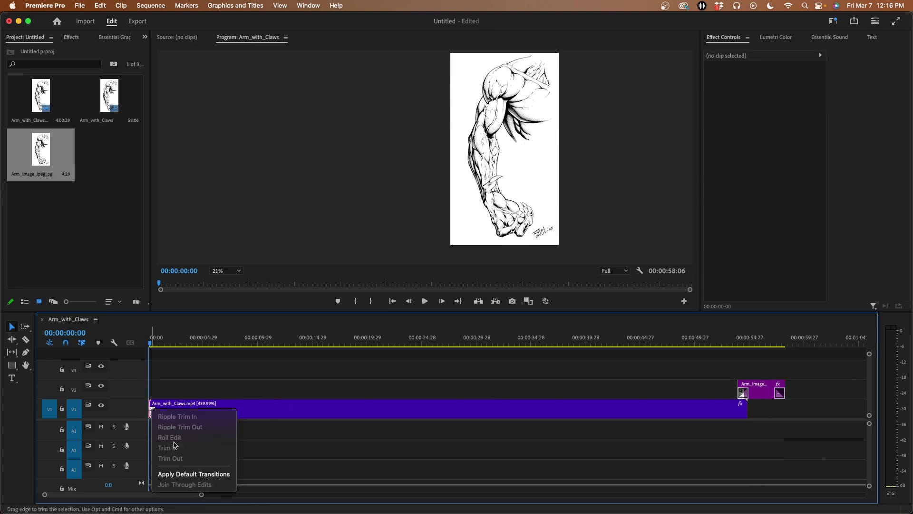
left_click(194, 475)
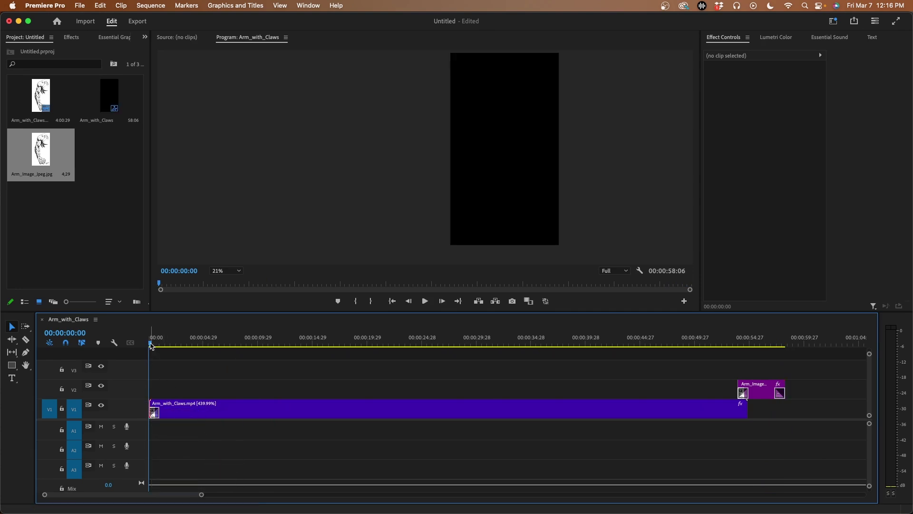
mouse_move(152, 346)
left_mouse_down()
mouse_move(166, 344)
mouse_move(150, 343)
left_mouse_up()
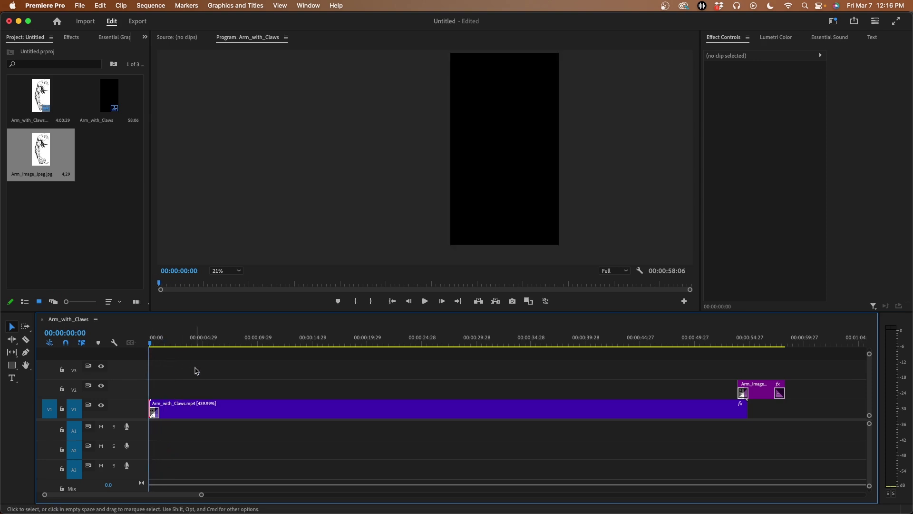
key("space")
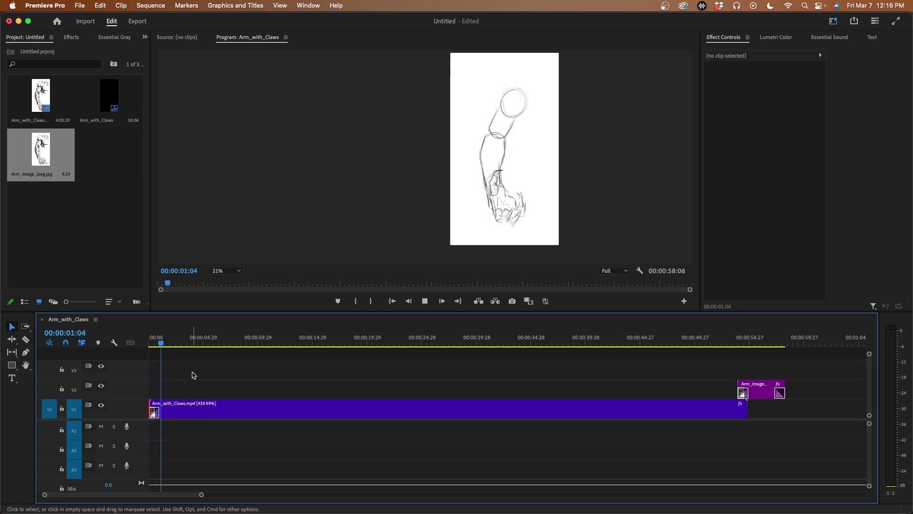
key("space")
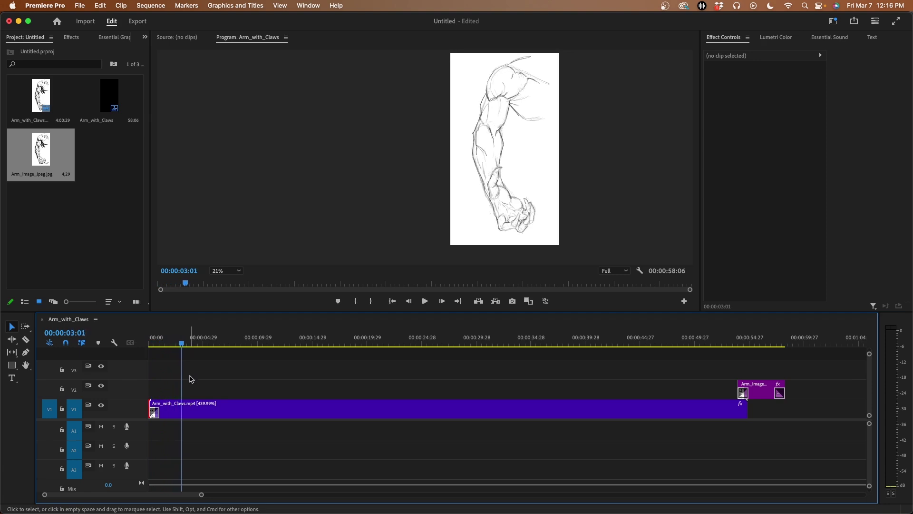
left_click_drag(164, 344, 152, 345)
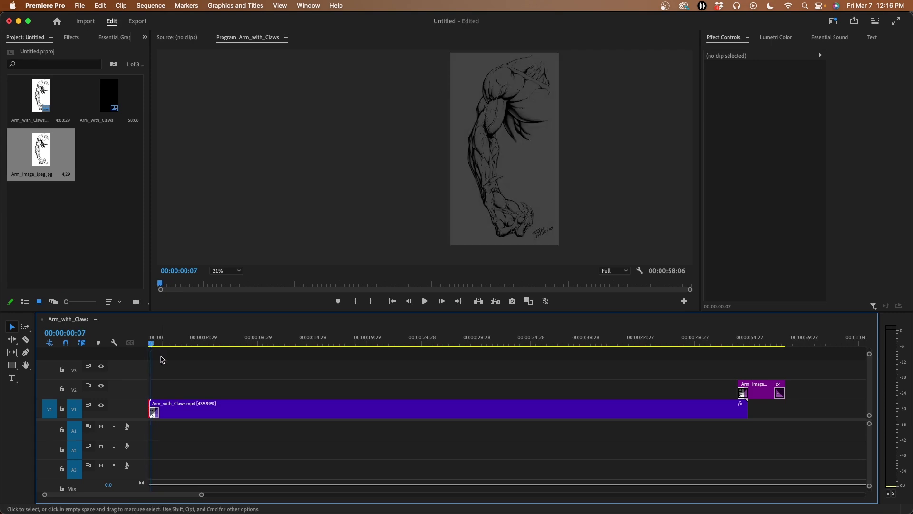
left_click(153, 412)
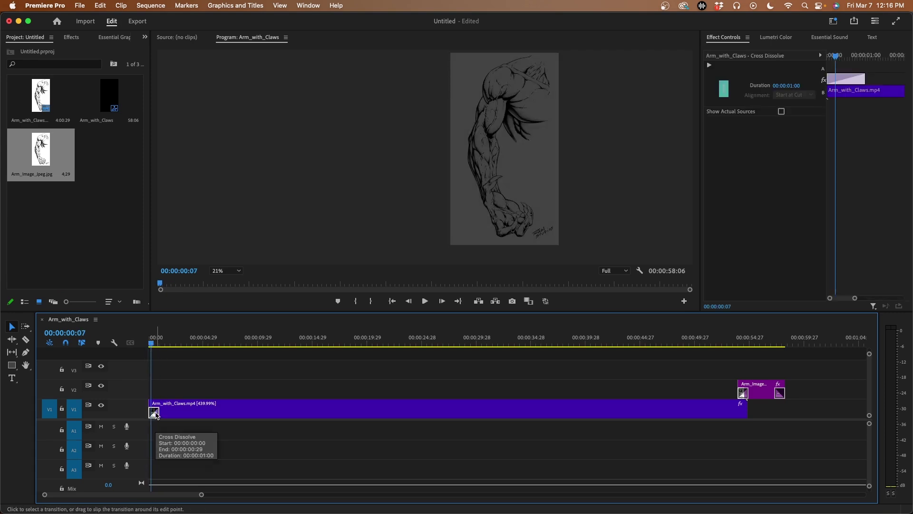
key("Delete")
left_click_drag(152, 345, 145, 347)
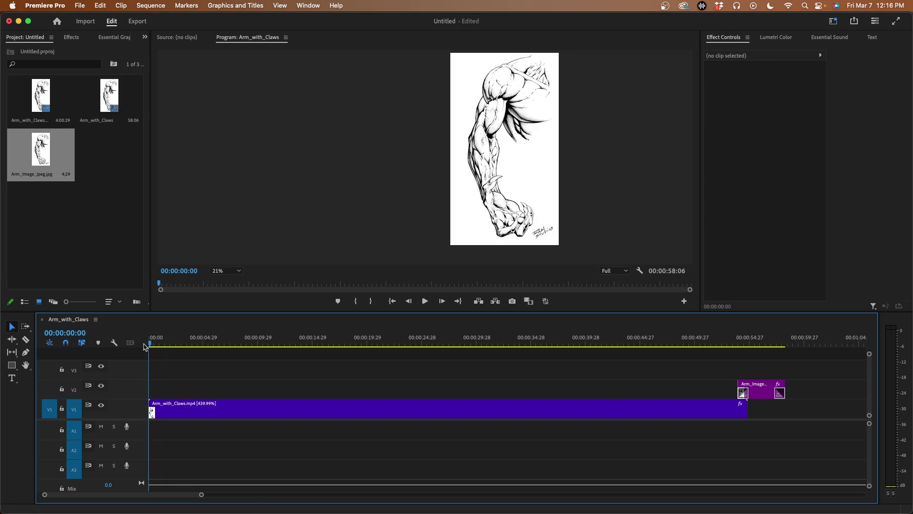
key("space")
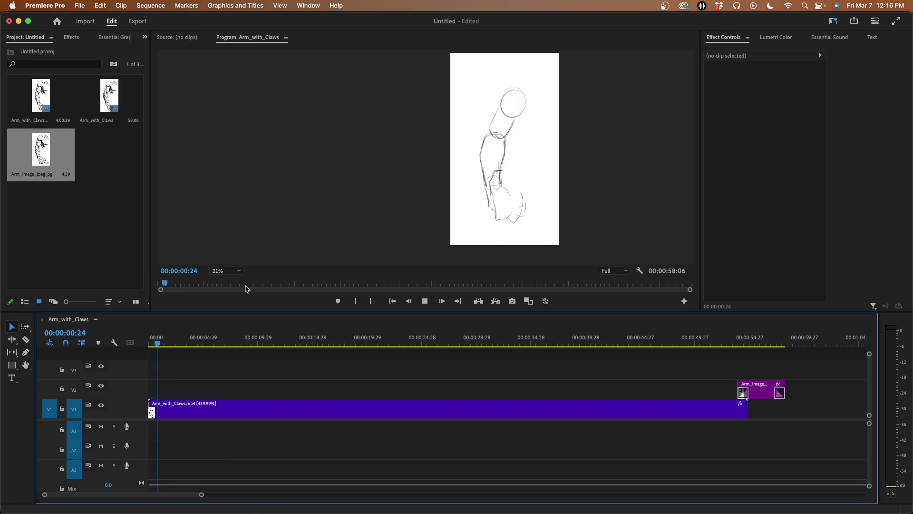
Select both clips and shift them about one second later in the sequence
left_click(153, 346)
left_click_drag(152, 346, 137, 346)
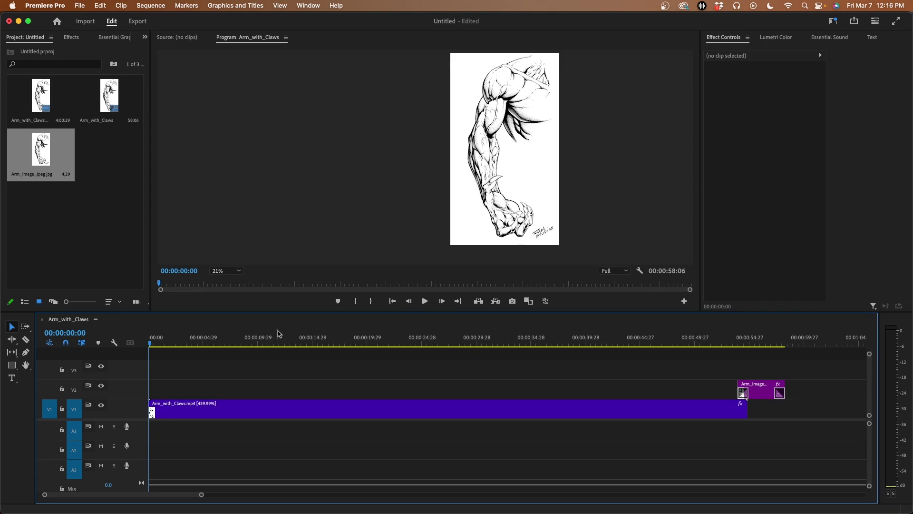
key("space")
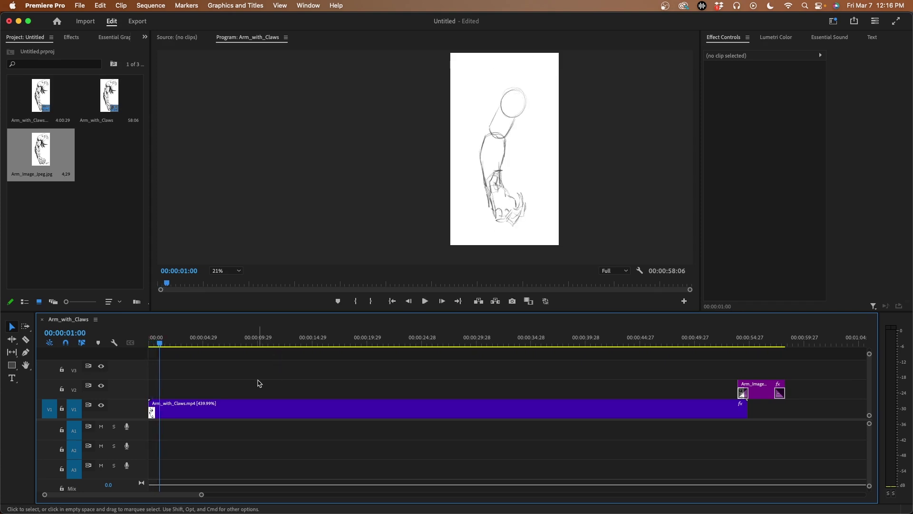
left_click_drag(324, 372, 781, 447)
left_click_drag(633, 413, 649, 411)
left_click(656, 375)
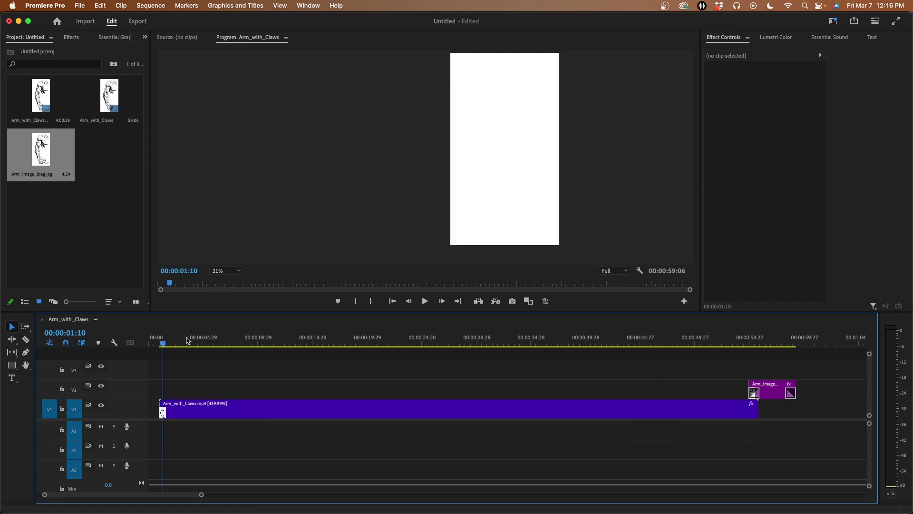
Paste a copy of the finished arm image at 00:00:00:00 on V2
left_click(778, 389)
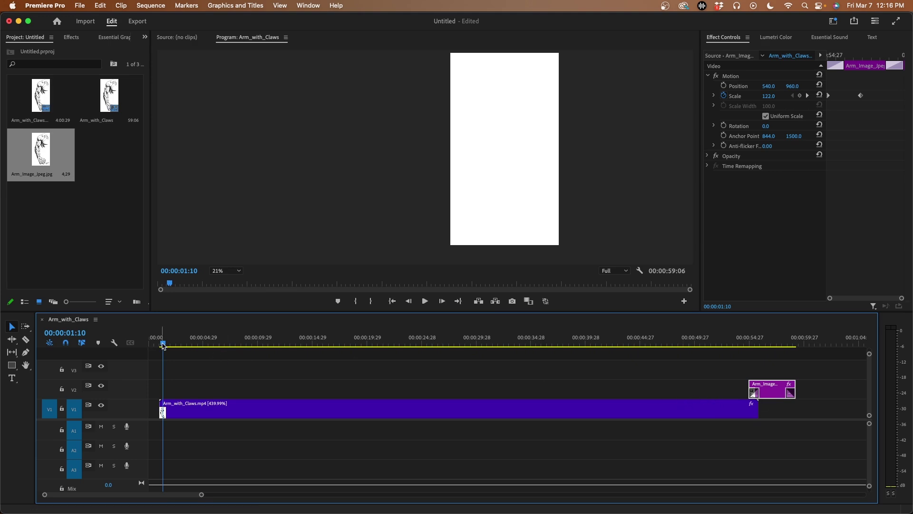
mouse_move(163, 346)
left_mouse_down()
mouse_move(140, 349)
mouse_move(174, 353)
left_mouse_up()
key("super+v")
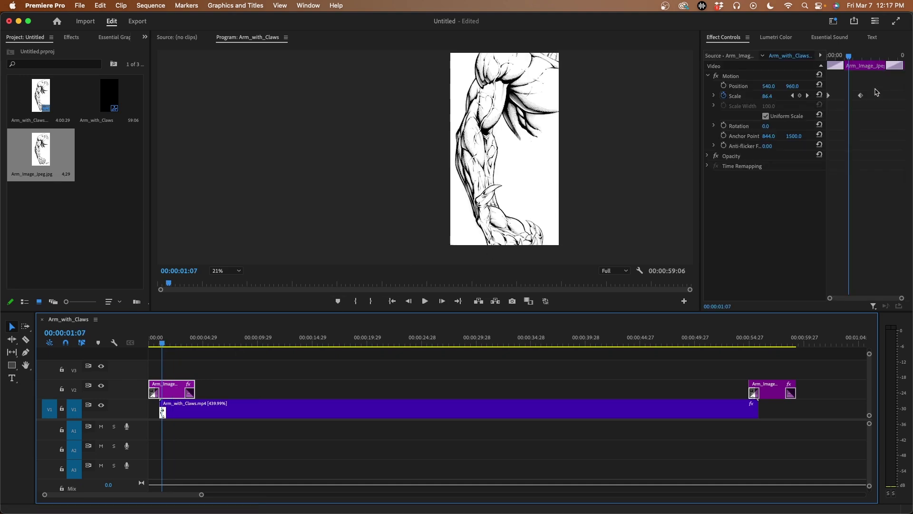
left_click_drag(877, 92, 836, 105)
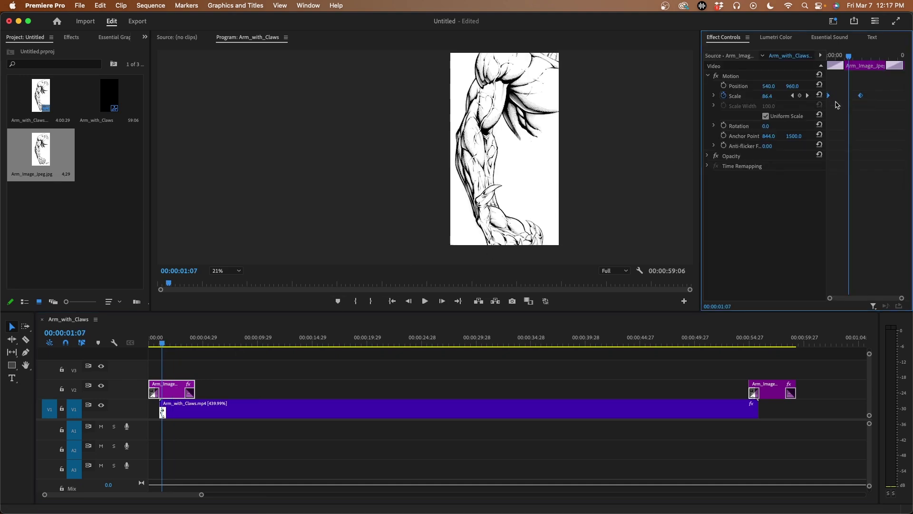
key("Delete")
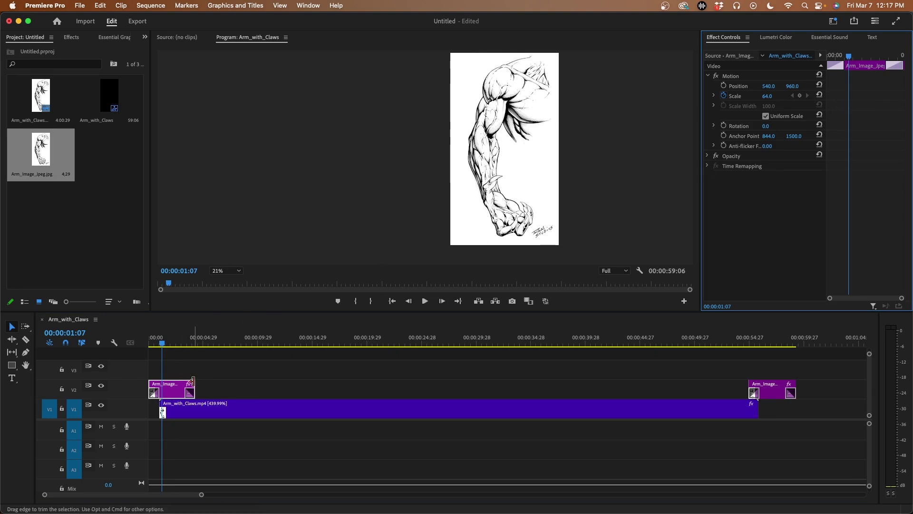
left_click_drag(194, 386, 168, 381)
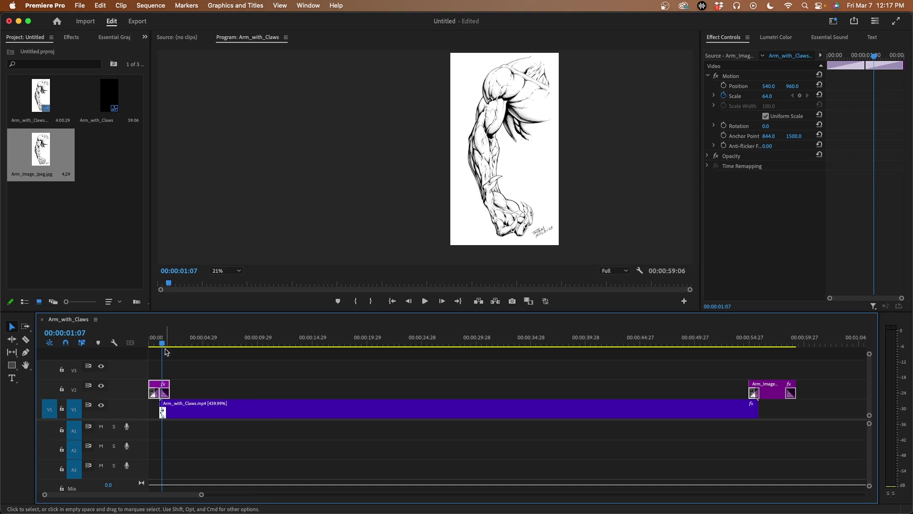
mouse_move(162, 346)
left_mouse_down()
mouse_move(174, 347)
mouse_move(150, 350)
left_mouse_up()
key("space")
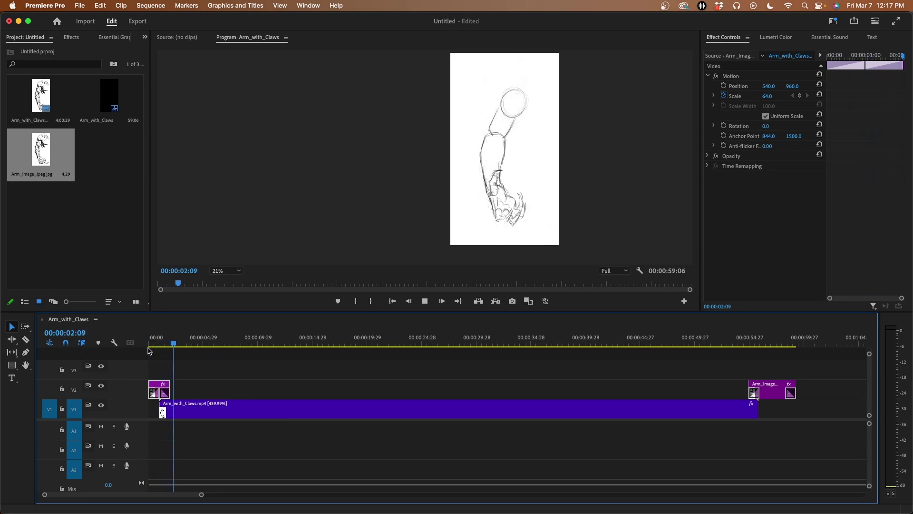
left_click(146, 347)
key("space")
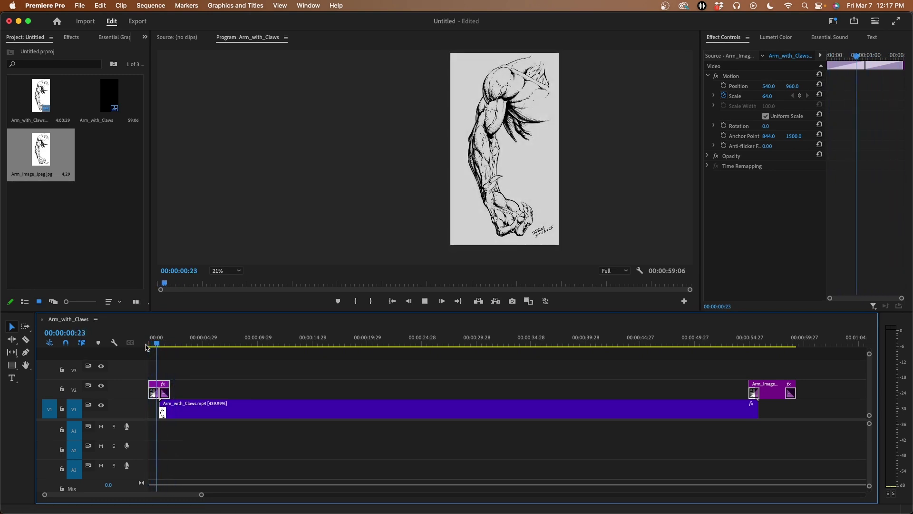
key("space")
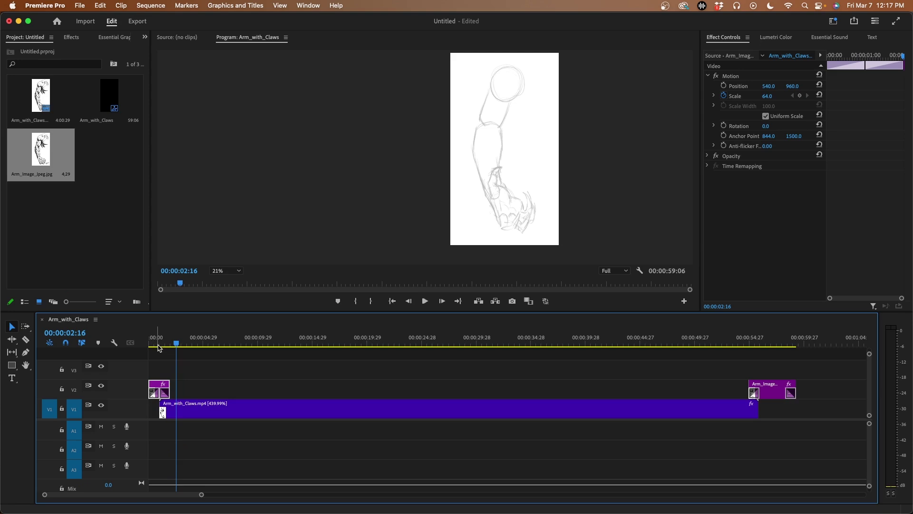
key("Home")
key("space")
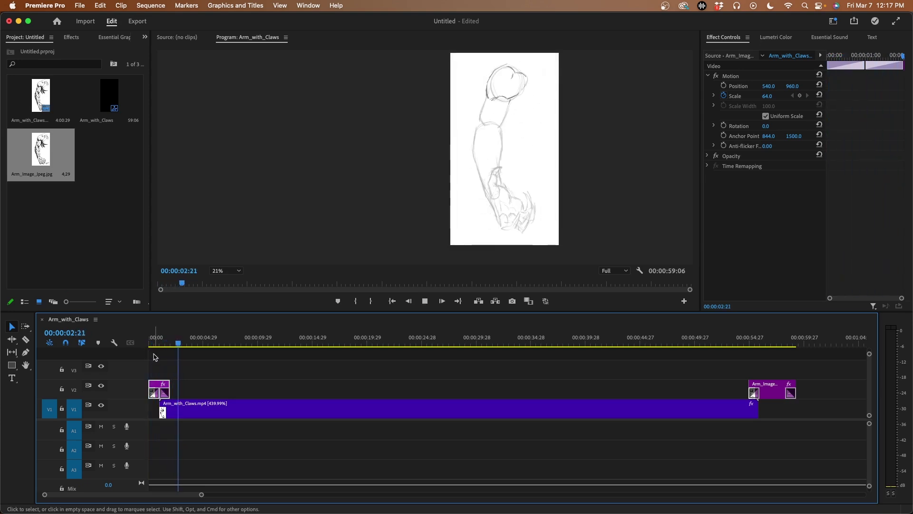
key("space")
left_click_drag(171, 341, 796, 377)
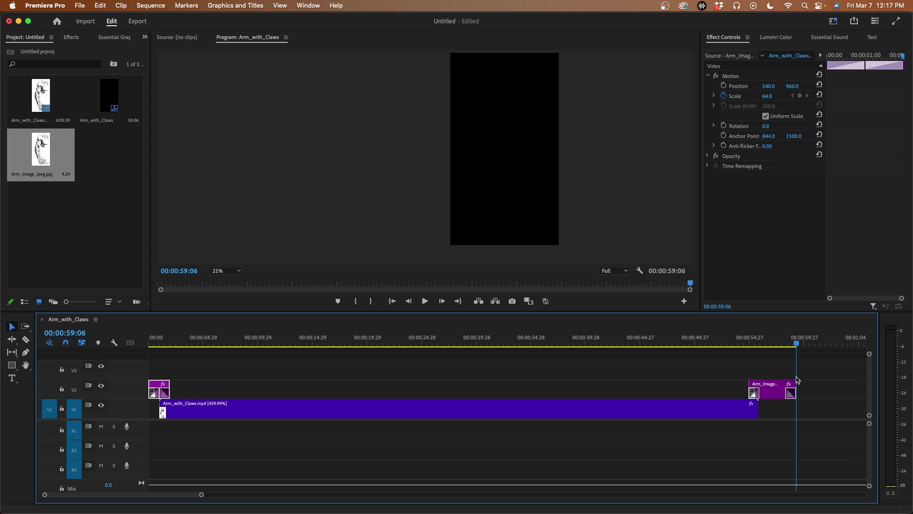
Enlarge the Program monitor by dragging the divider down to shrink the timeline
mouse_move(797, 380)
left_mouse_down()
mouse_move(354, 399)
mouse_move(332, 362)
mouse_move(140, 353)
left_mouse_up()
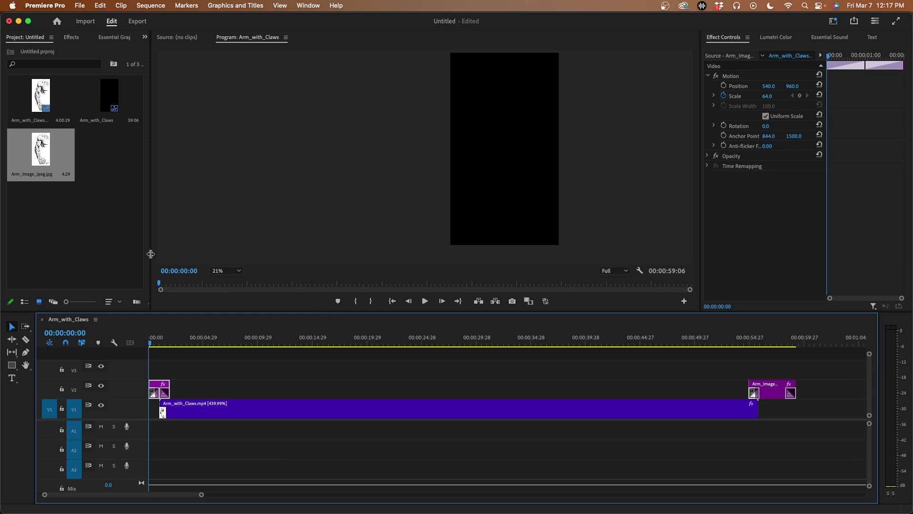
left_click_drag(314, 311, 314, 388)
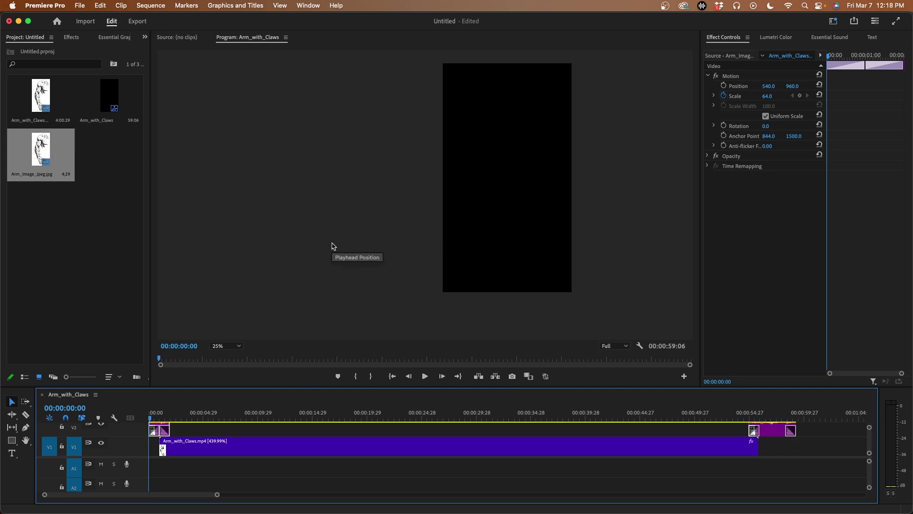
left_click(386, 217)
Watch the arm timelapse full screen with Ctrl+`, then exit and stop near the ending
key("ctrl+grave")
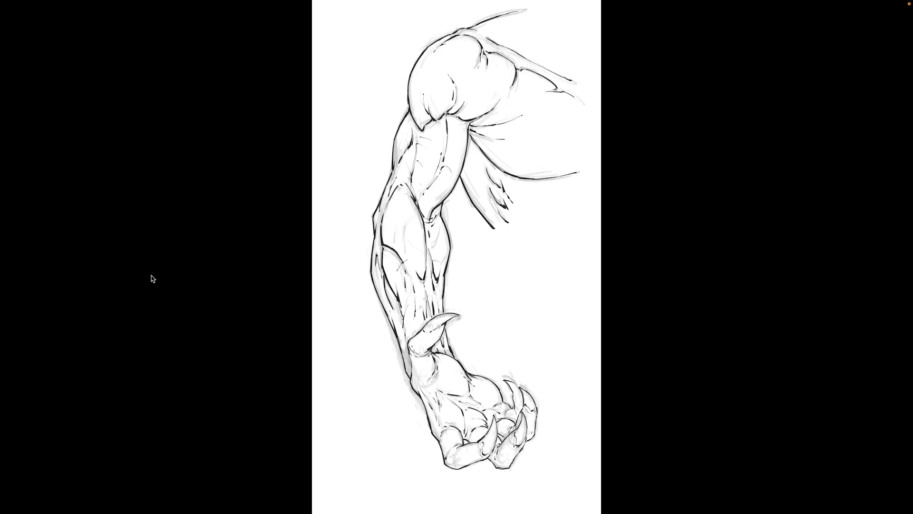
key("Escape")
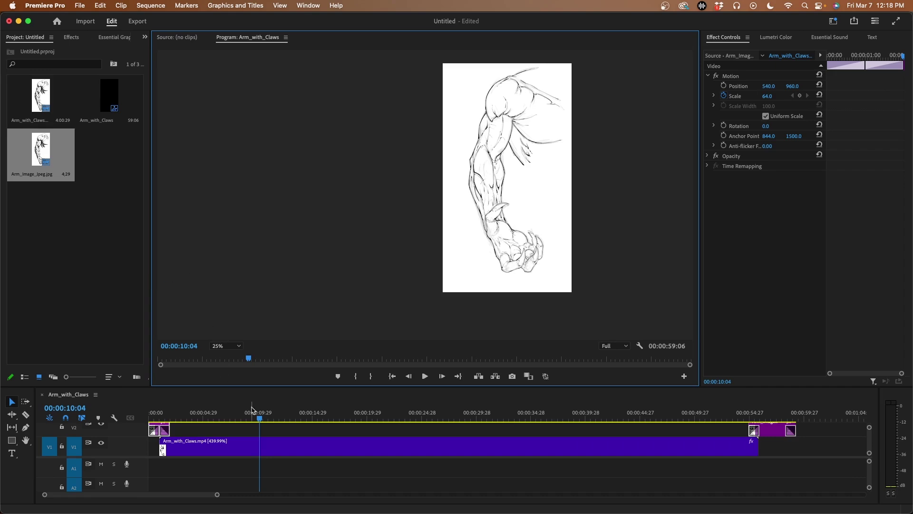
left_click_drag(260, 421, 745, 420)
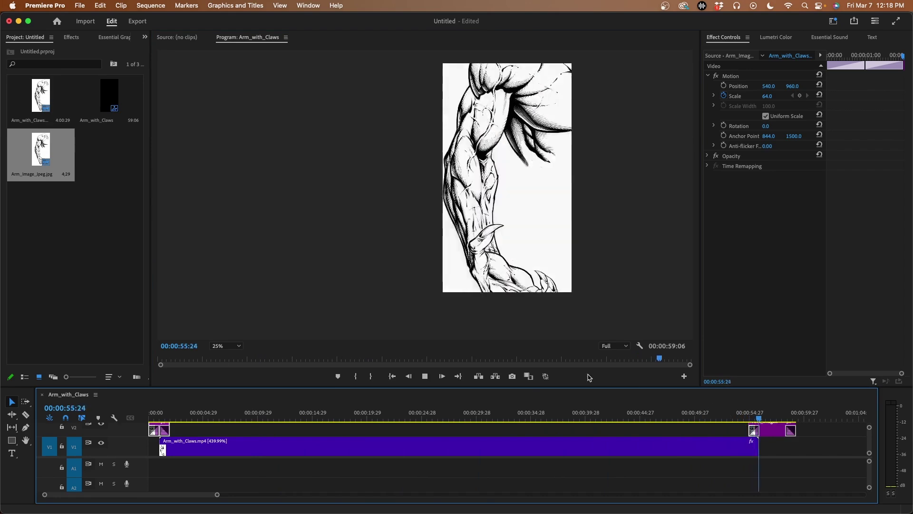
key("space")
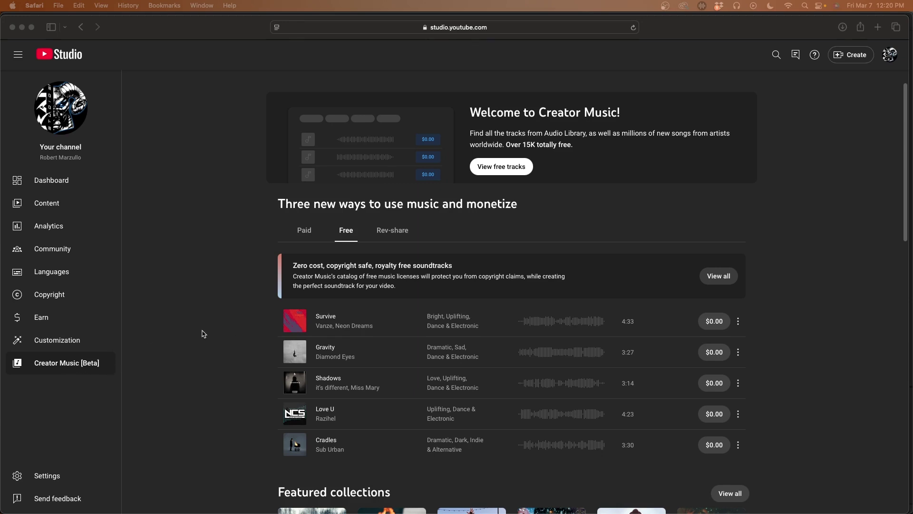
From the Creator Music page footer, open the Audio Library in a new tab
left_click(740, 322)
left_click(739, 321)
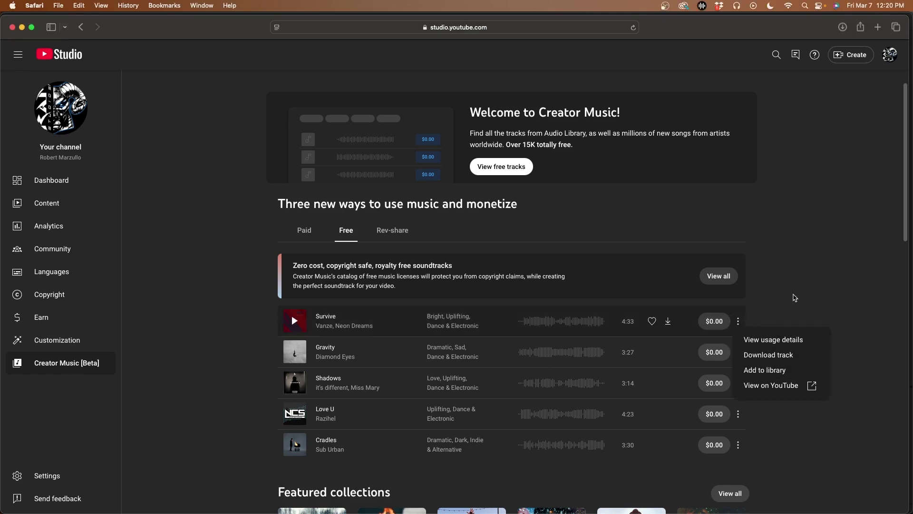
left_click(795, 298)
scroll(208, 332, "down", 15)
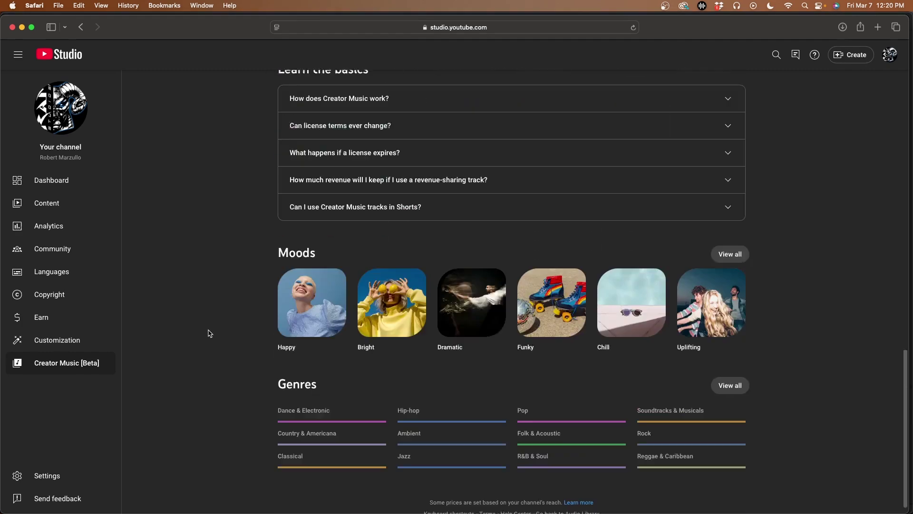
scroll(208, 332, "down", 1)
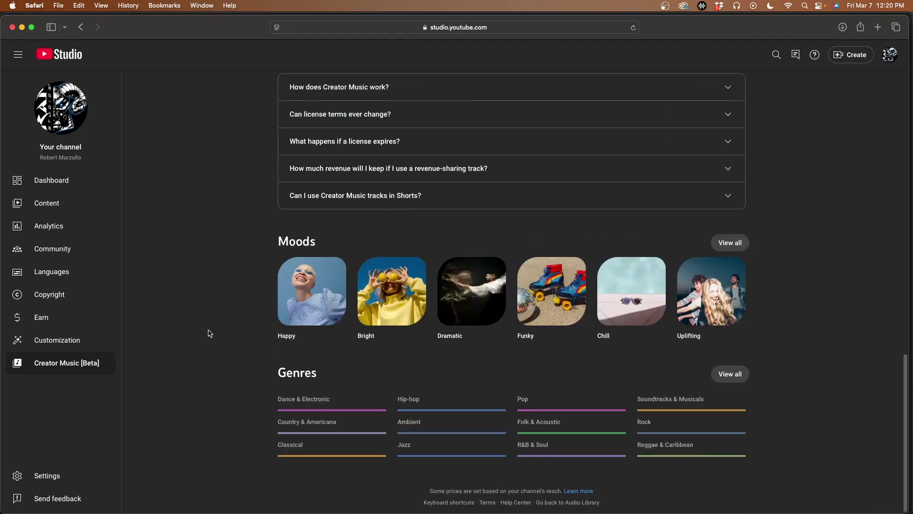
left_click(563, 503)
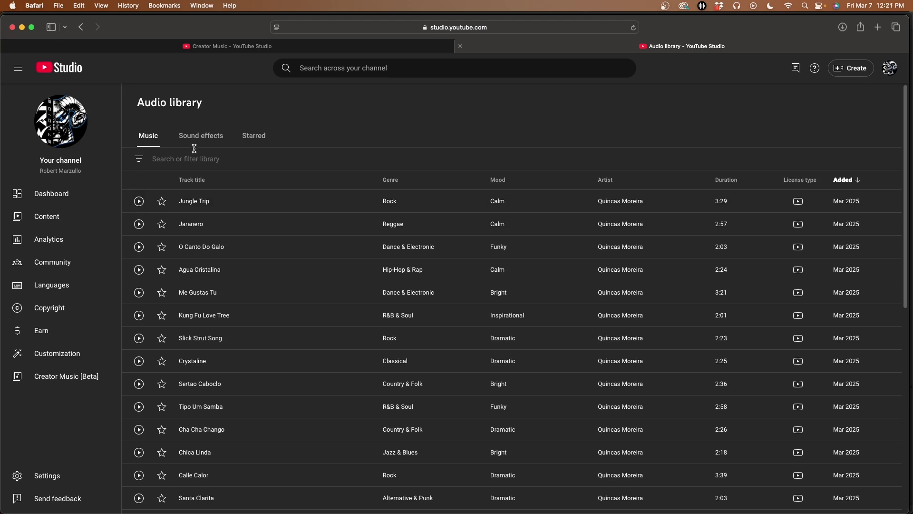
Search the Audio library for 'techno'
left_click(218, 158)
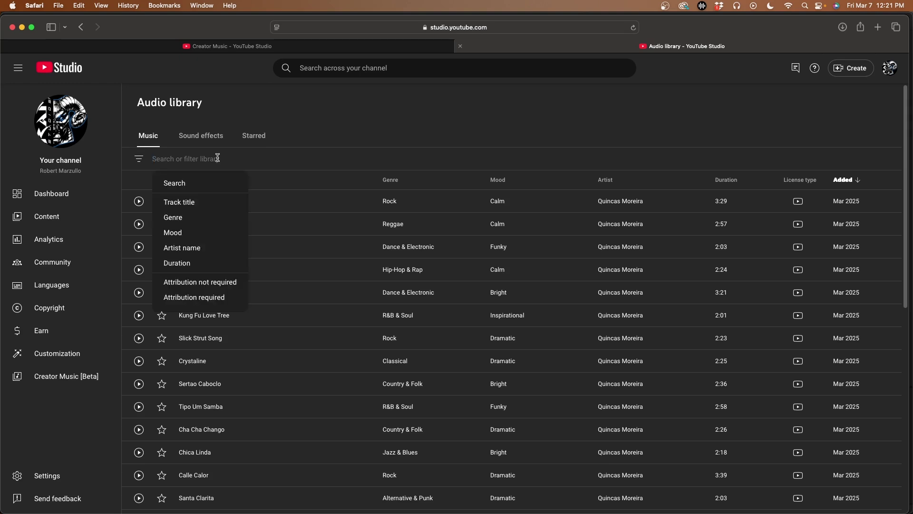
type("techo")
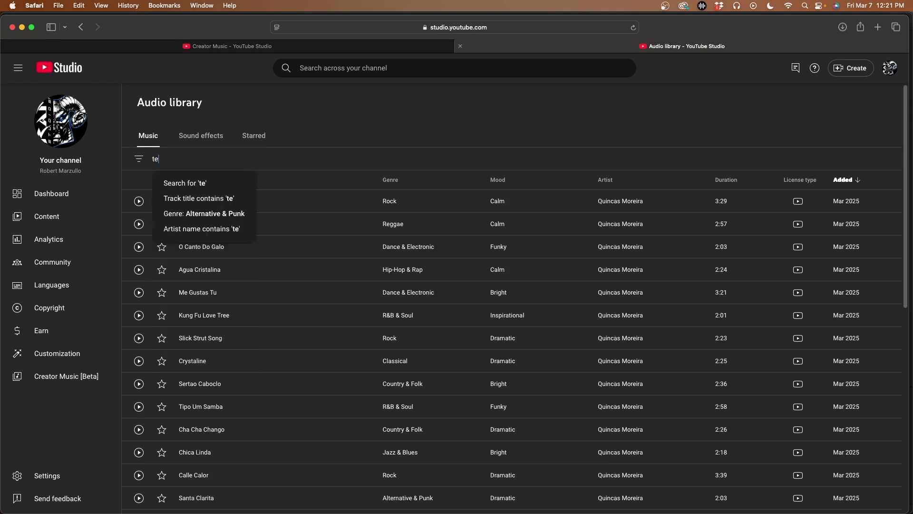
key("BackSpace")
key("BackSpace")
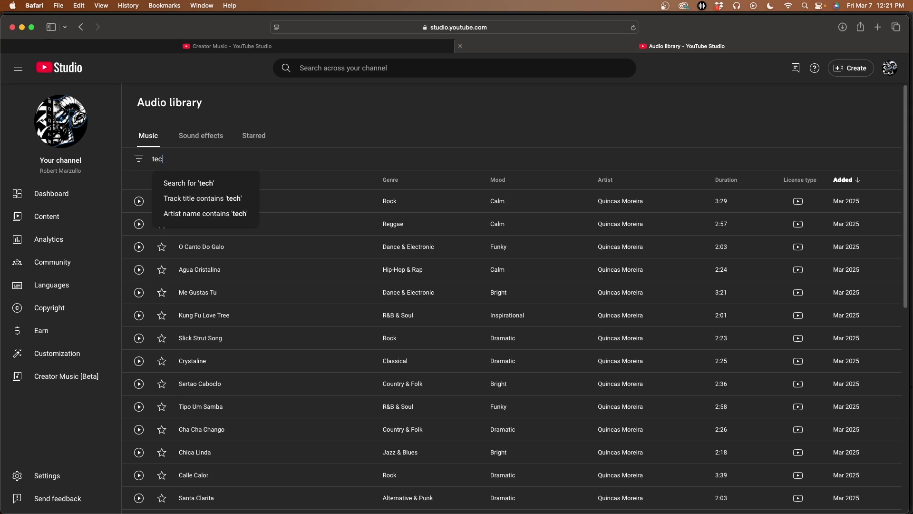
type("hno")
key("Return")
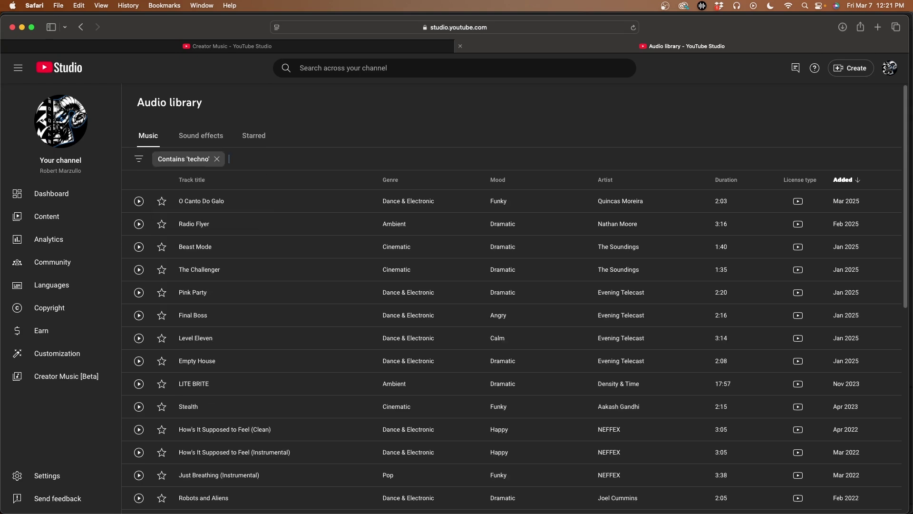
Preview the Beast Mode track by The Soundings and download it
left_click(140, 247)
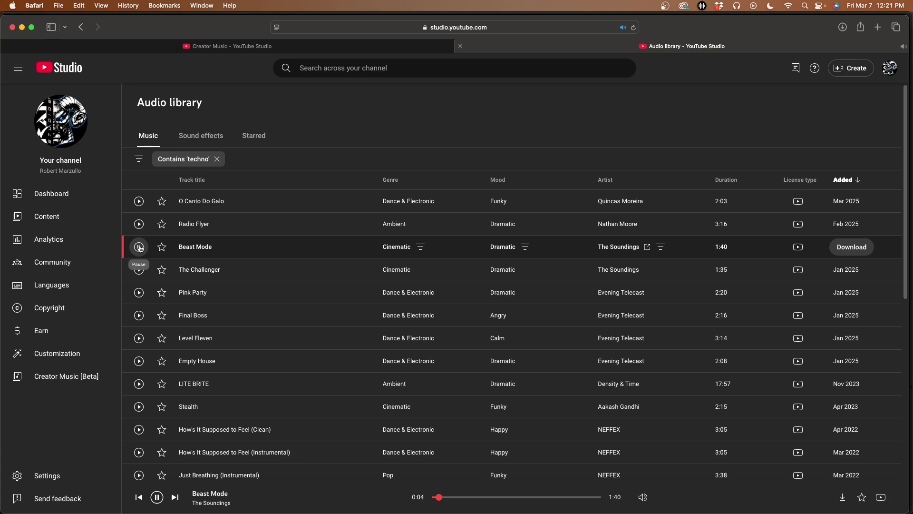
left_click(139, 247)
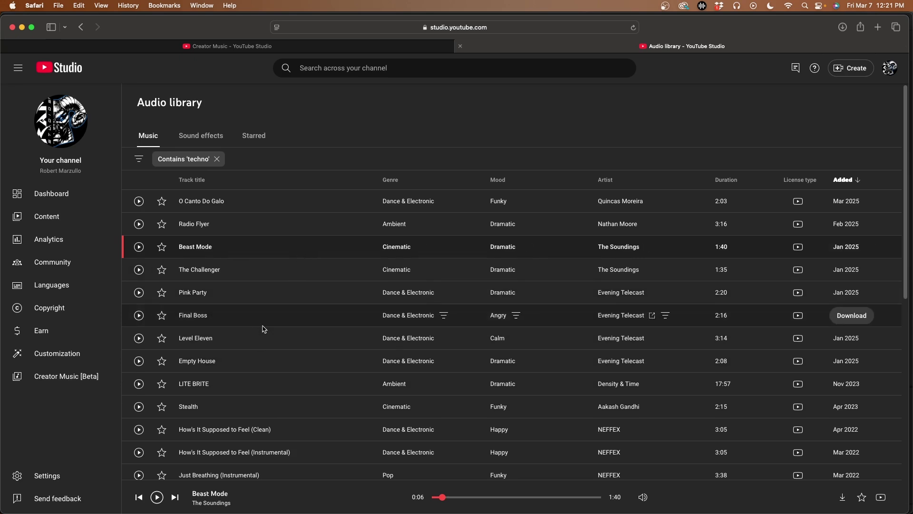
left_click(842, 498)
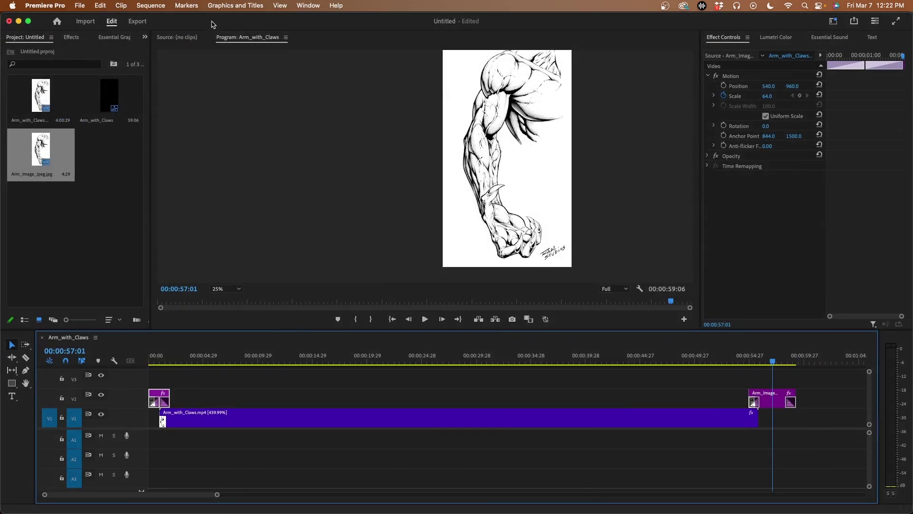
Import the Beast Mode mp3 from Downloads and place it on audio track A1
left_click(80, 5)
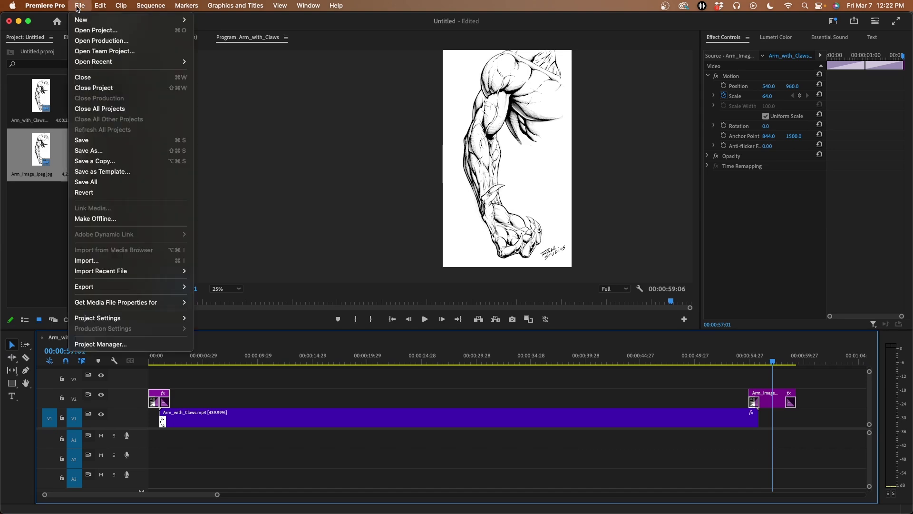
left_click(96, 262)
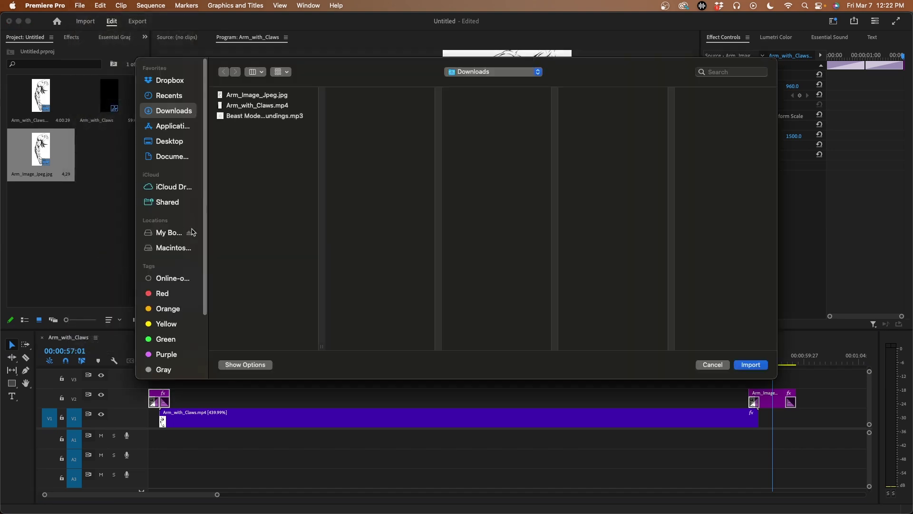
left_click(254, 118)
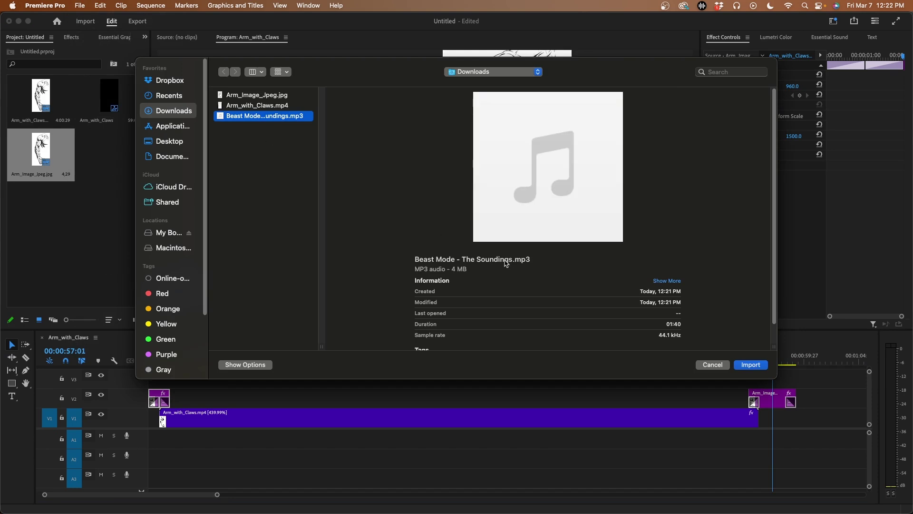
left_click(743, 365)
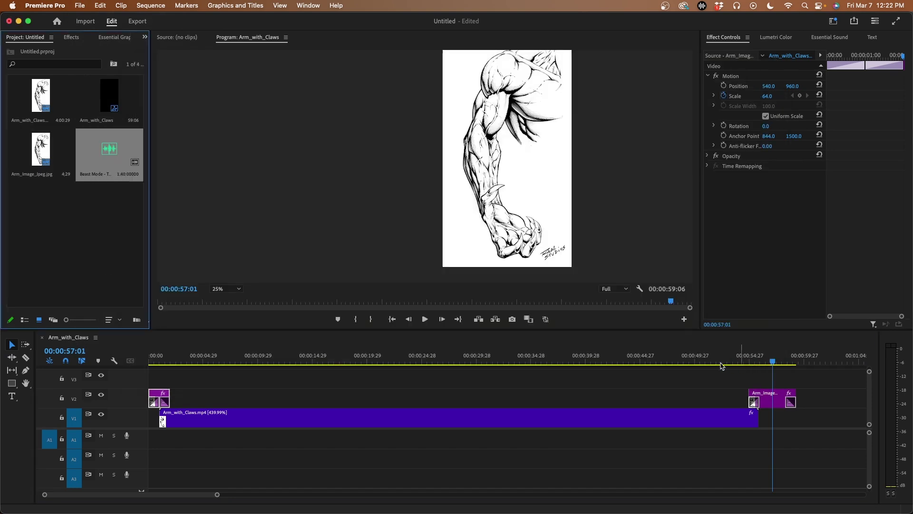
left_click_drag(109, 160, 193, 440)
left_click(155, 363)
Cut away the music's first ten frames and slide the clip back to the sequence start
key("=")
key("=")
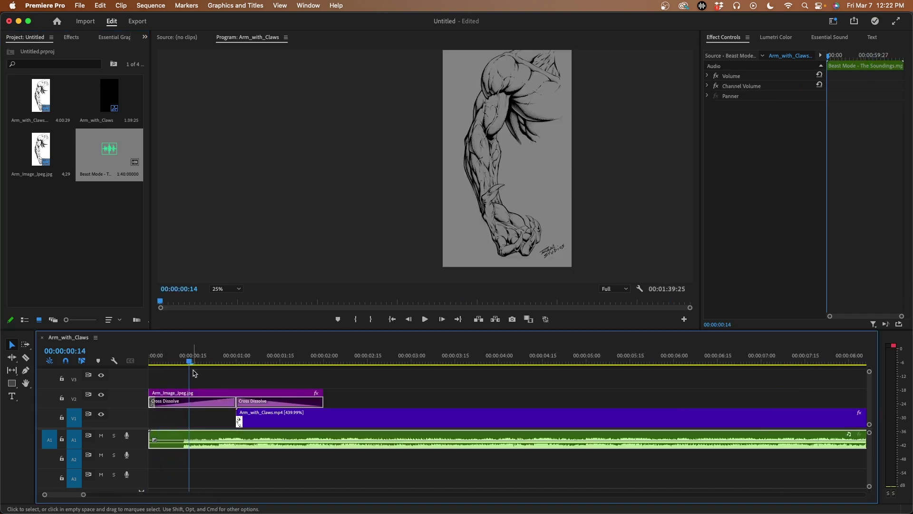
left_click(178, 361)
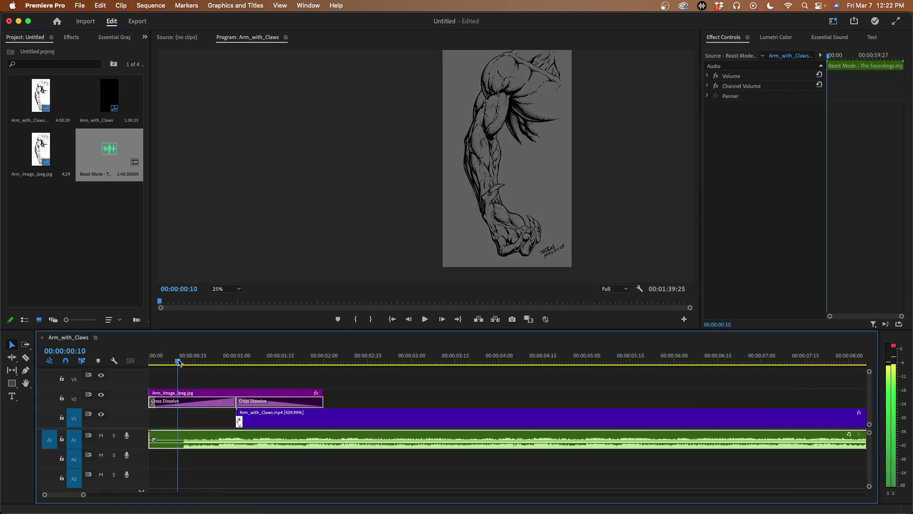
key("c")
left_click(179, 439)
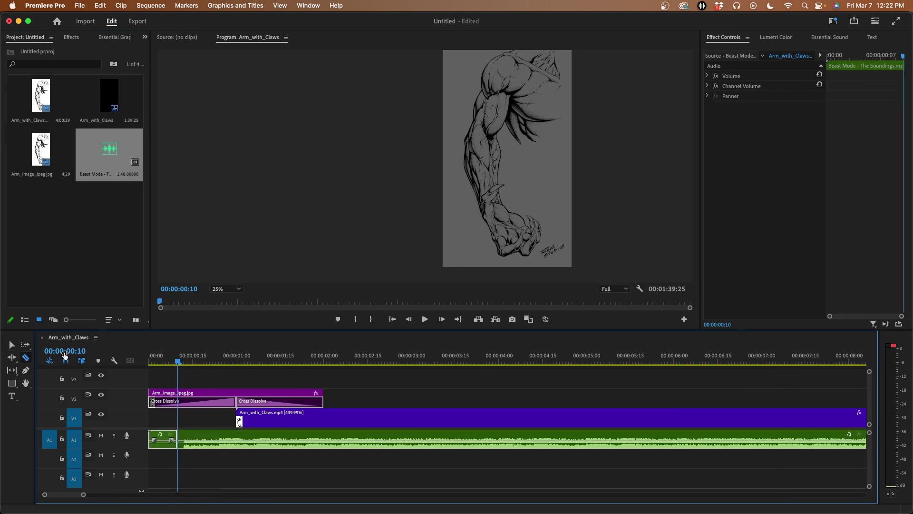
left_click(12, 344)
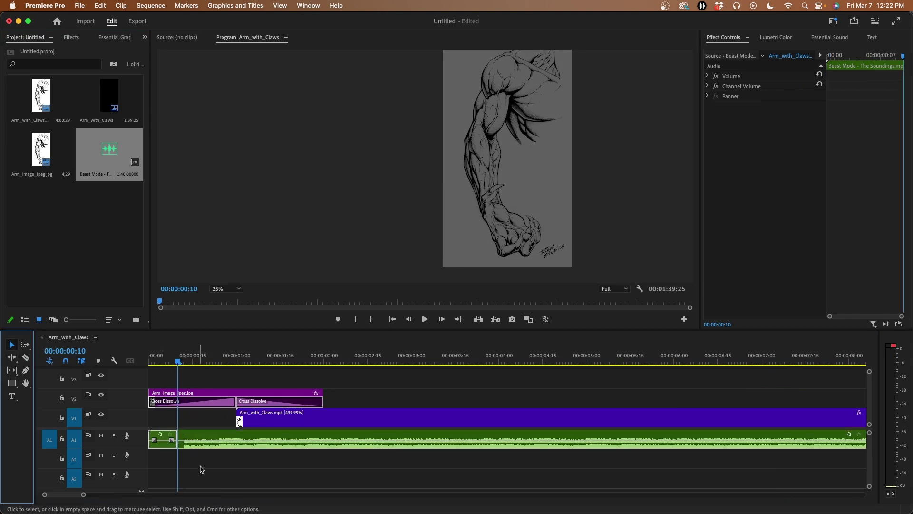
left_click(164, 446)
key("Delete")
left_click_drag(207, 436, 178, 436)
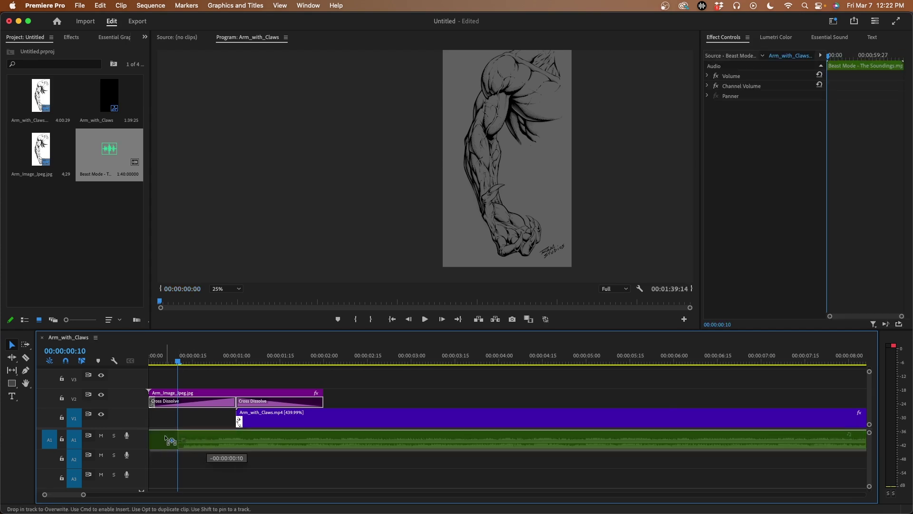
Add a default fade-in at the music's start and preview the opening
right_click(153, 431)
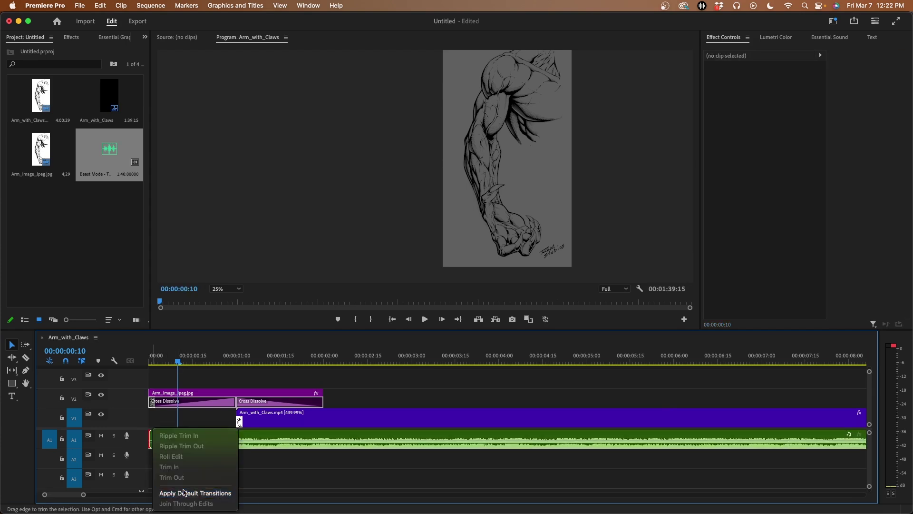
left_click(186, 493)
left_click(149, 362)
key("space")
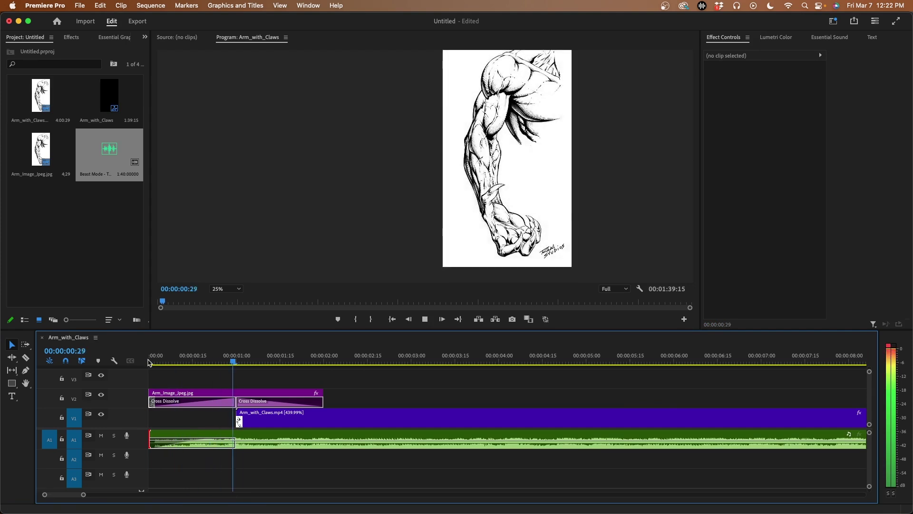
key("space")
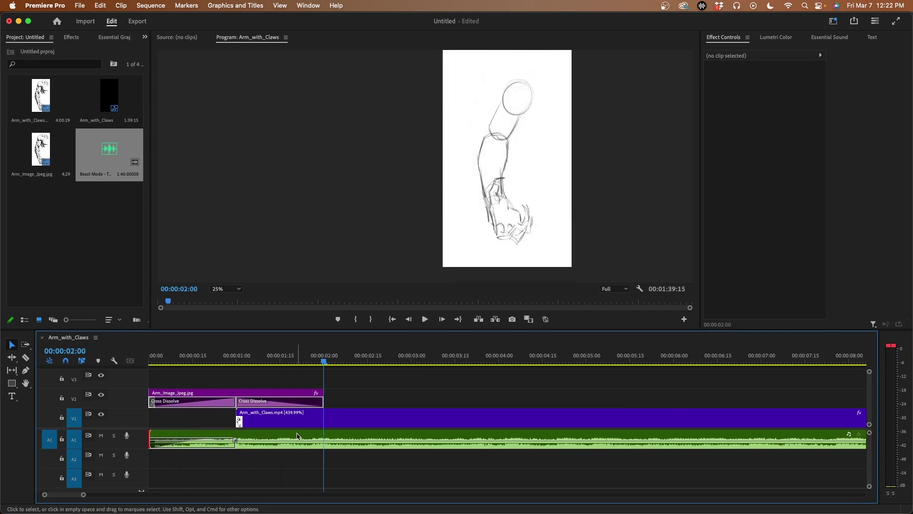
left_click(303, 437)
right_click(303, 437)
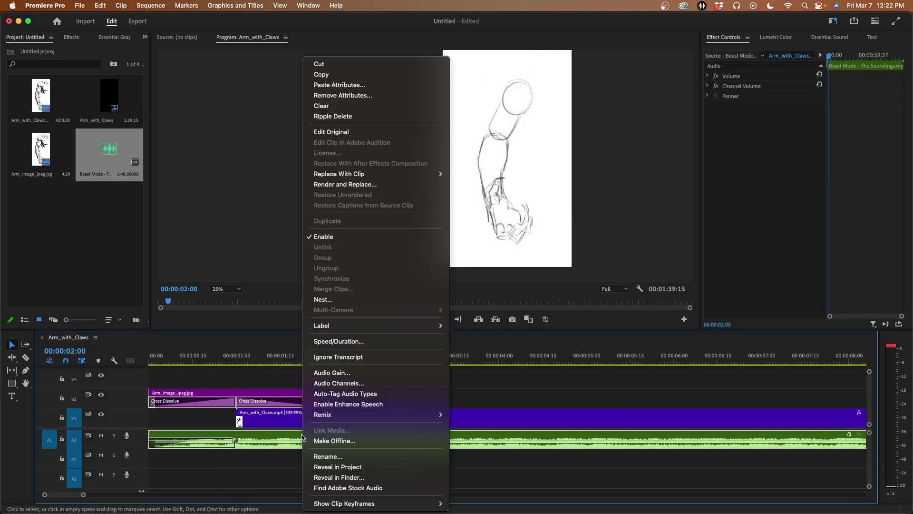
left_click(332, 372)
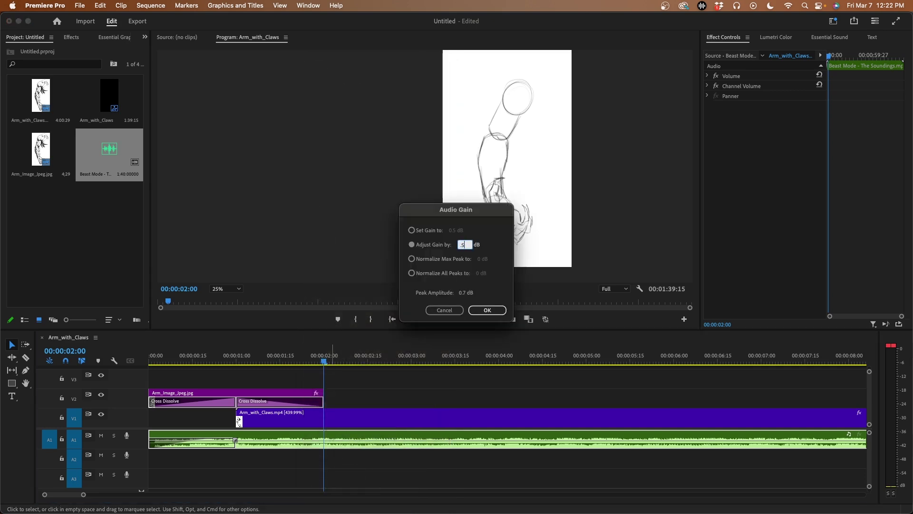
key("Return")
key("Home")
key("space")
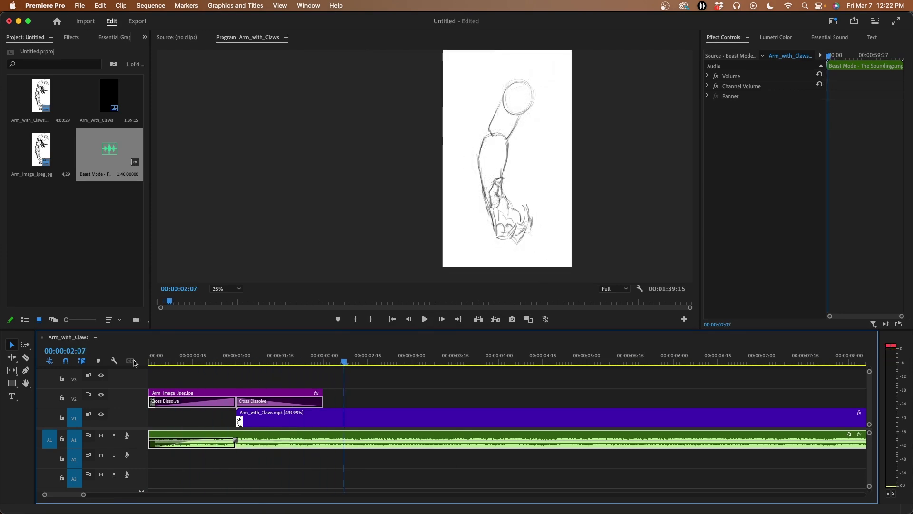
key("minus")
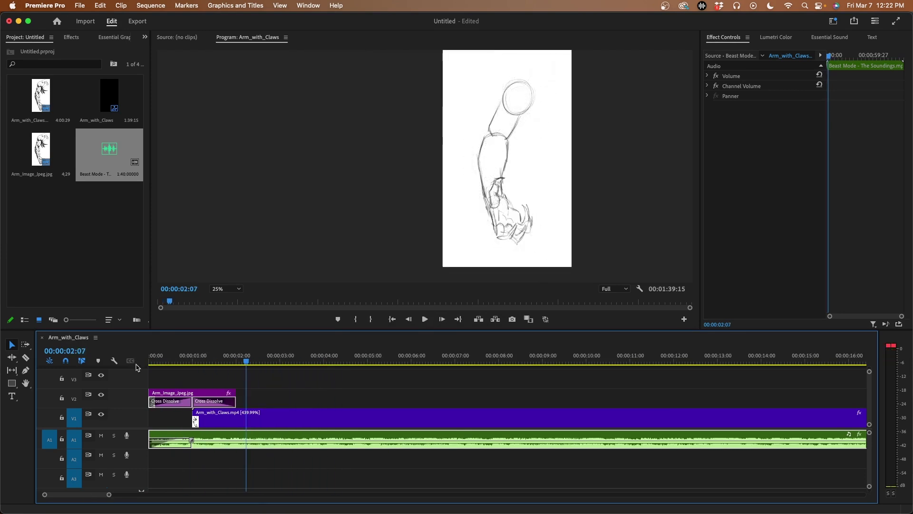
right_click(238, 438)
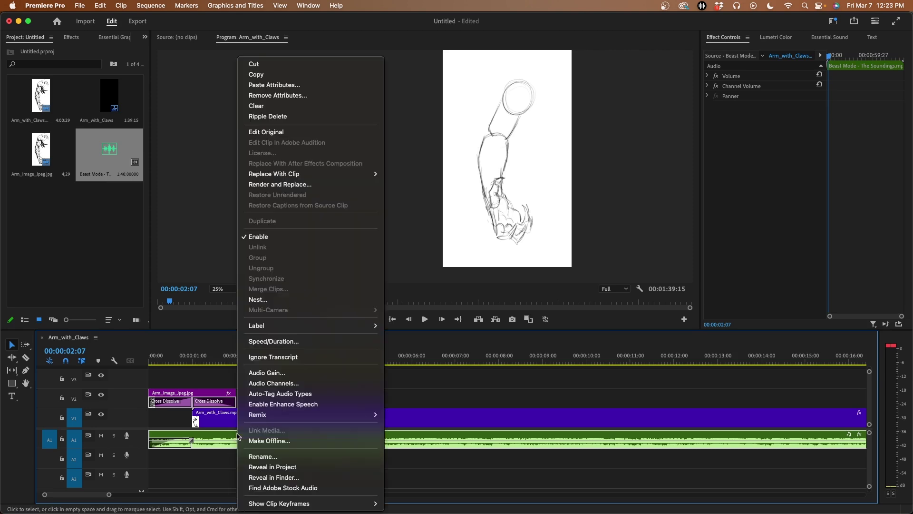
left_click(265, 373)
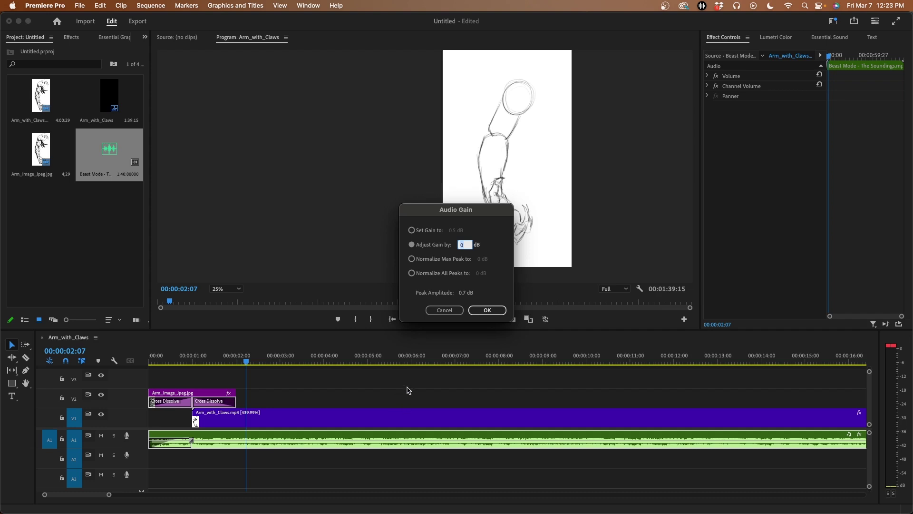
left_click(444, 310)
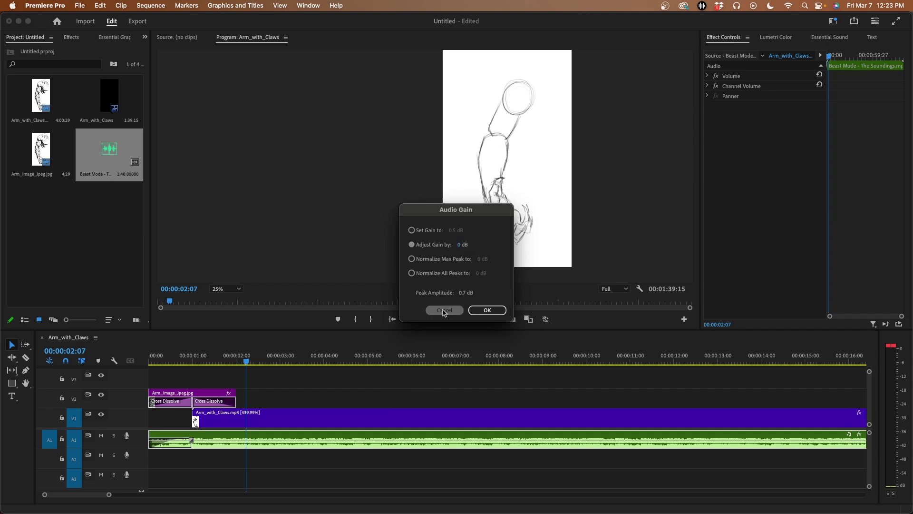
left_click(444, 310)
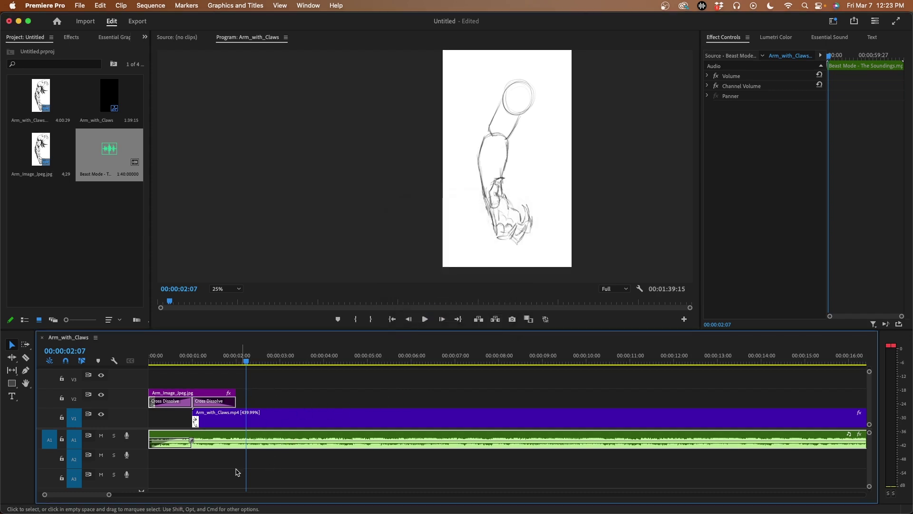
Split the music with the Razor where the video ends and delete the leftover part
left_click_drag(109, 495, 247, 494)
left_click(642, 360)
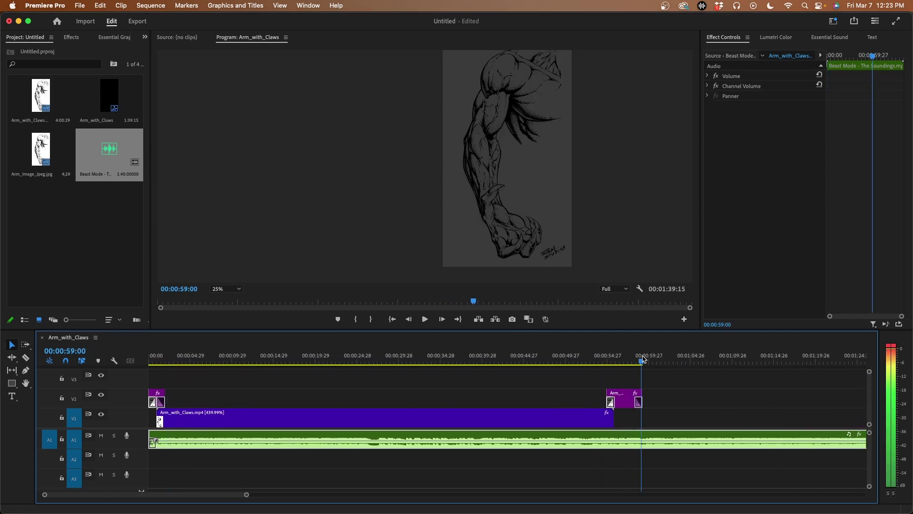
left_click_drag(642, 359, 644, 359)
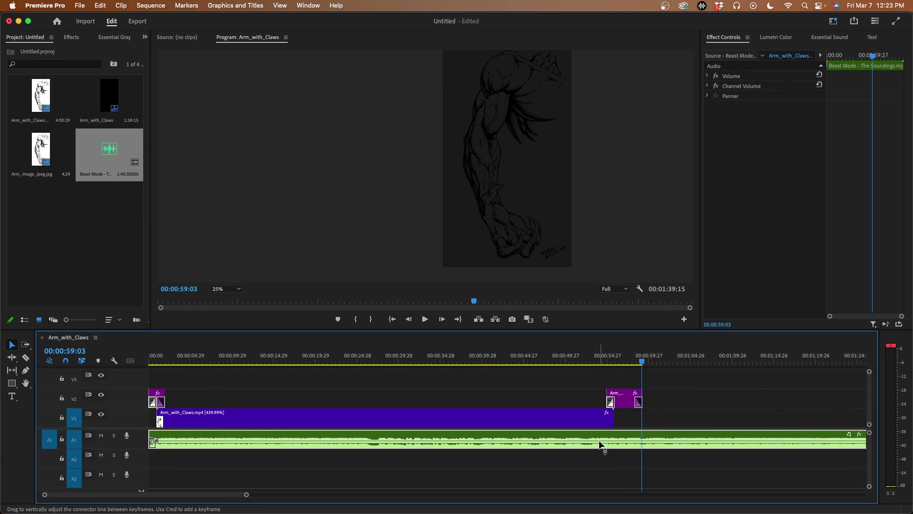
key("c")
left_click(639, 436)
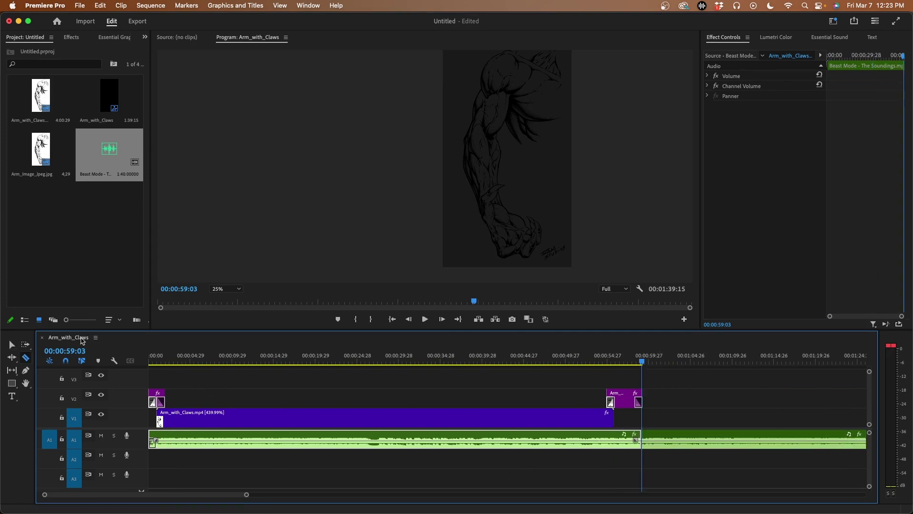
left_click(12, 344)
left_click(714, 435)
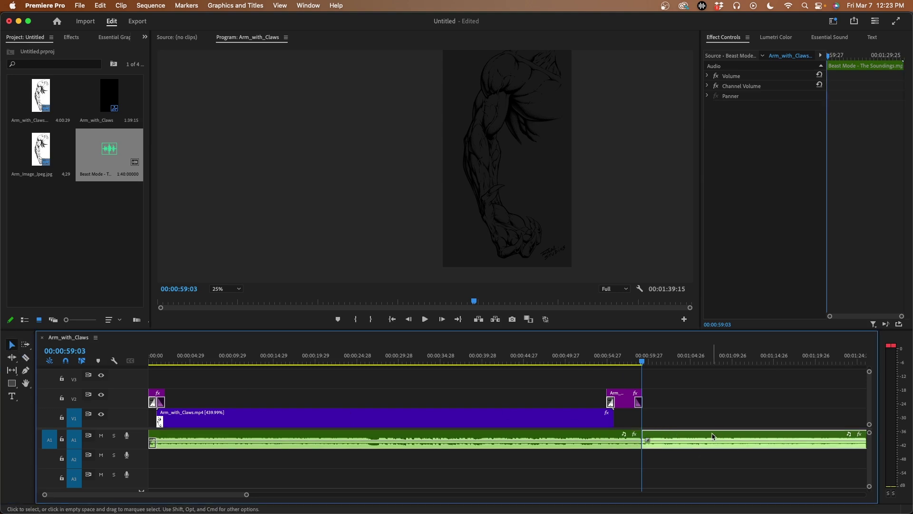
key("Delete")
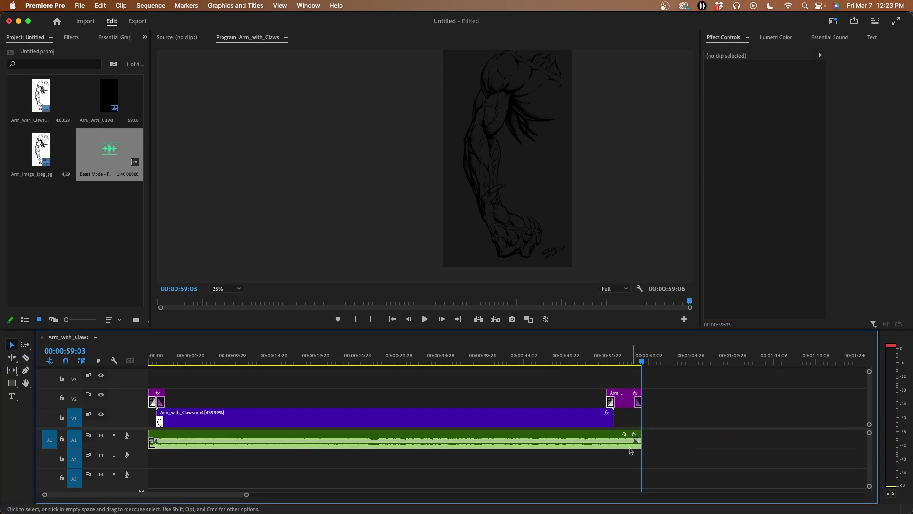
Add a default fade-out at the music's end and lengthen it to 00:00:01:27
right_click(638, 442)
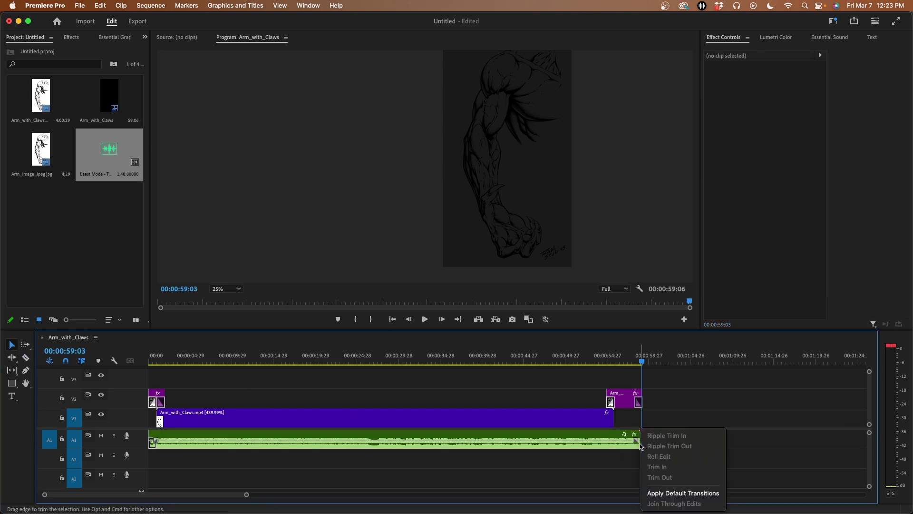
left_click(663, 492)
left_click(620, 360)
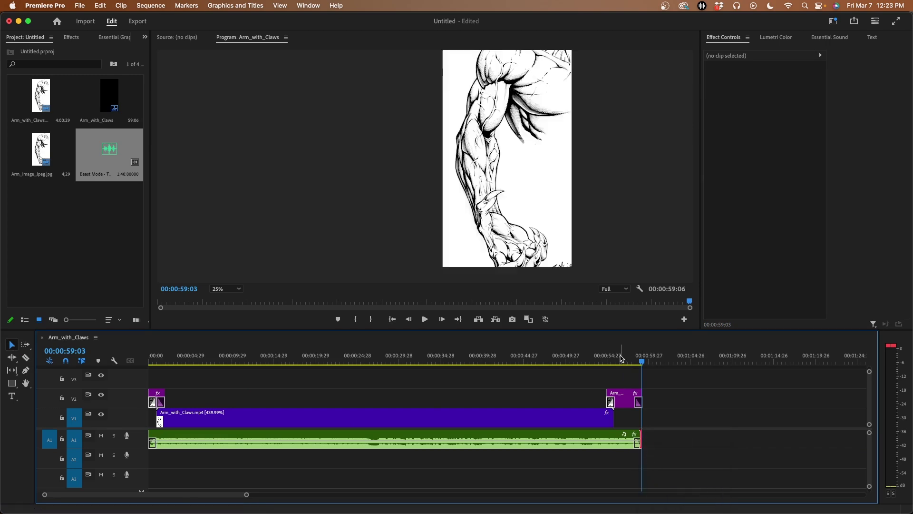
key("space")
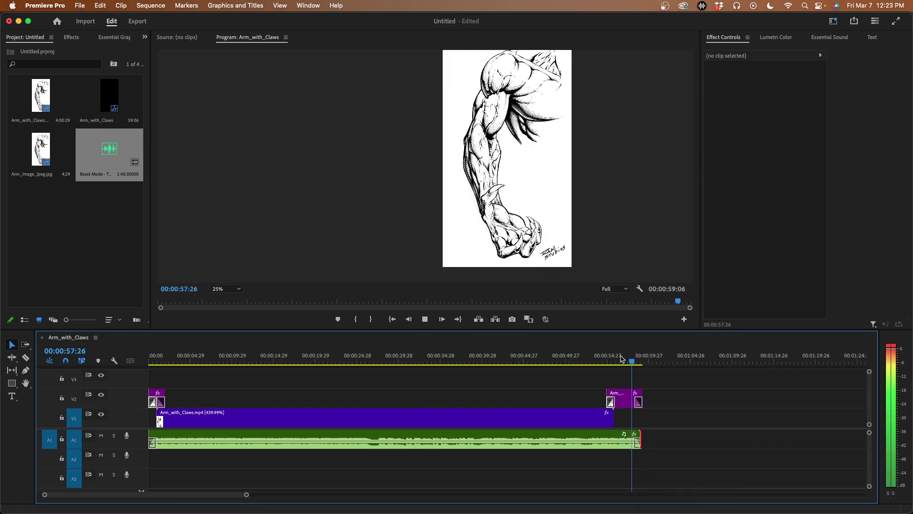
key("=")
key("=")
key("=")
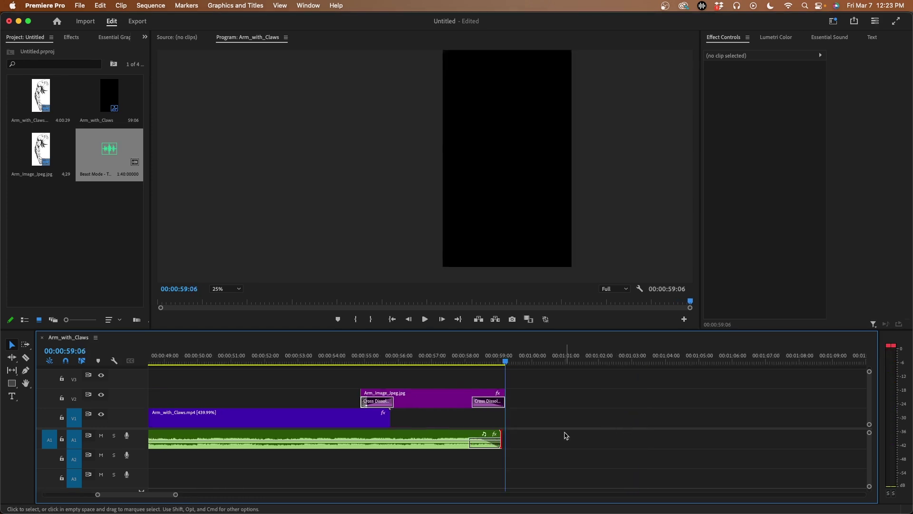
left_click_drag(433, 440, 373, 440)
left_click(335, 361)
key("space")
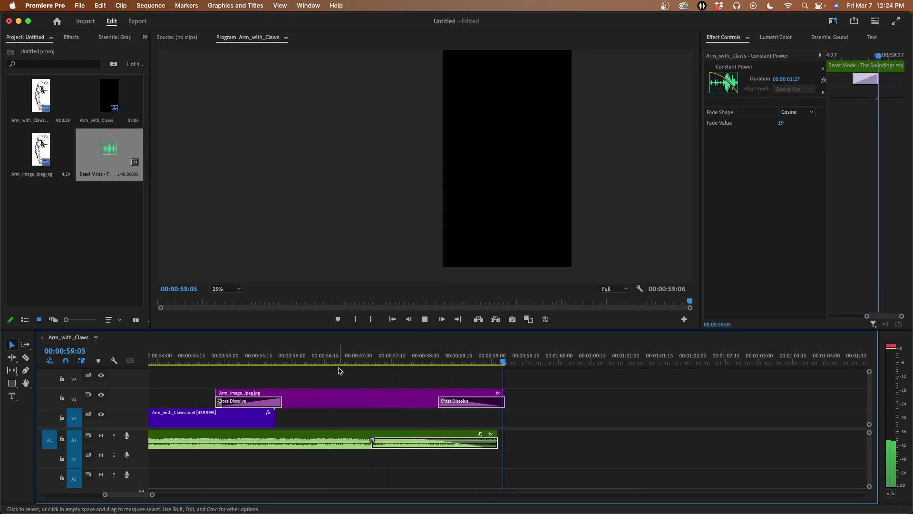
left_click_drag(151, 495, 209, 487)
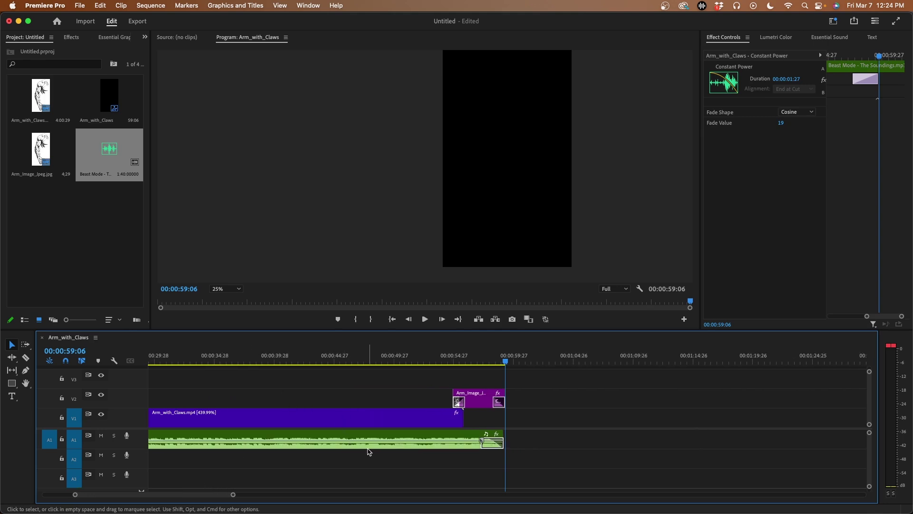
key("space")
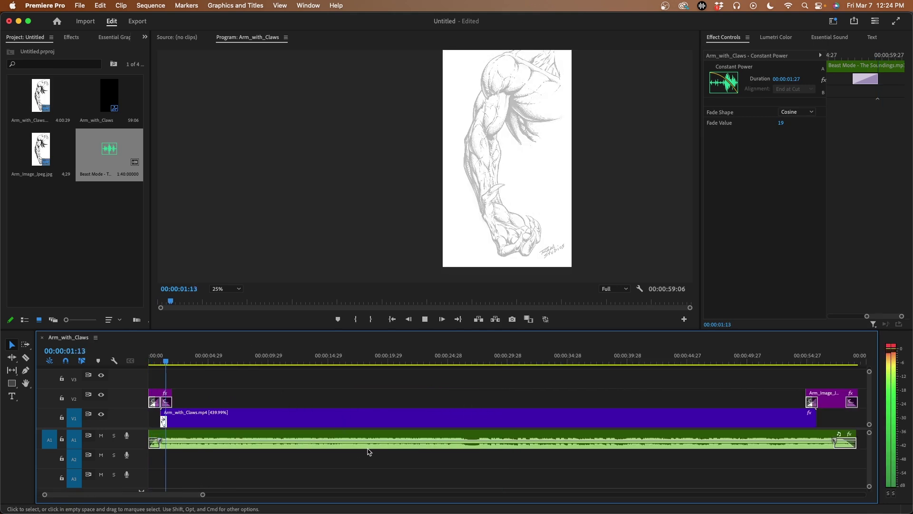
key("space")
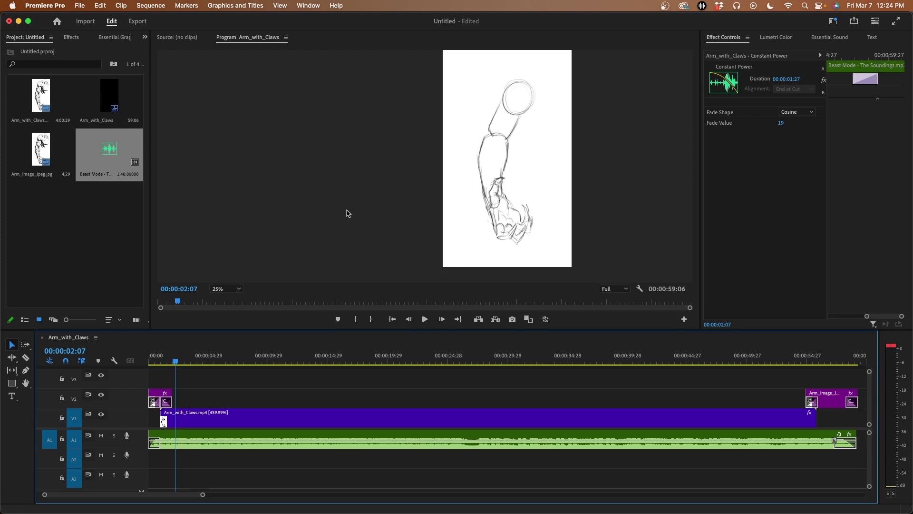
scroll(370, 190, "down", 2)
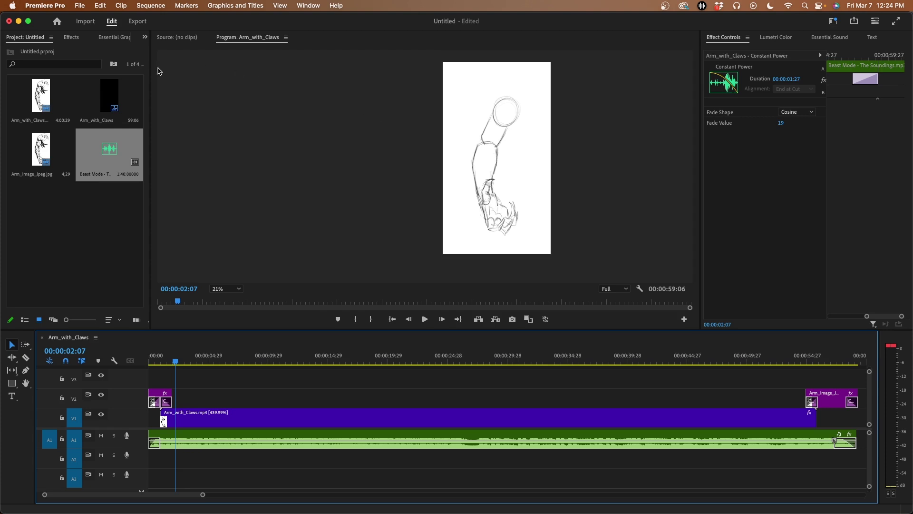
Open File > Export > Media and choose HEVC (H.265) as the format
left_click(79, 6)
mouse_move(126, 285)
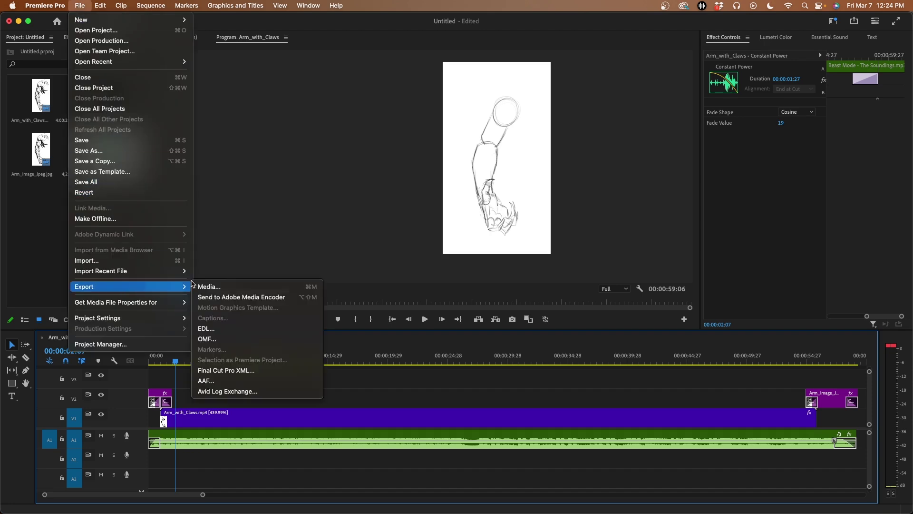
left_click(212, 286)
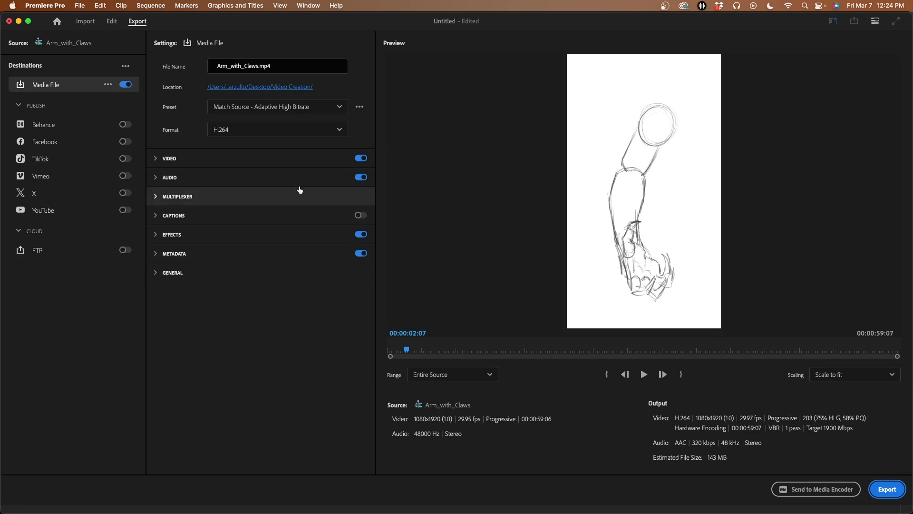
left_click(289, 132)
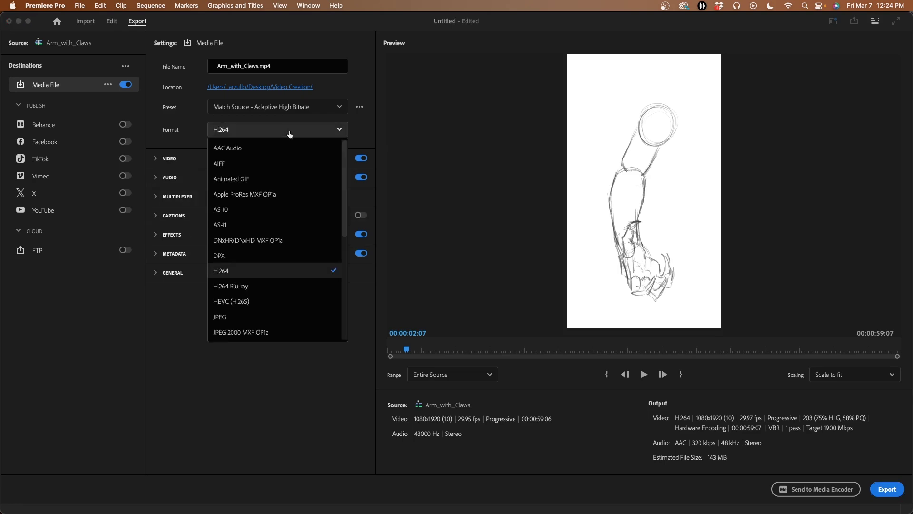
left_click(257, 302)
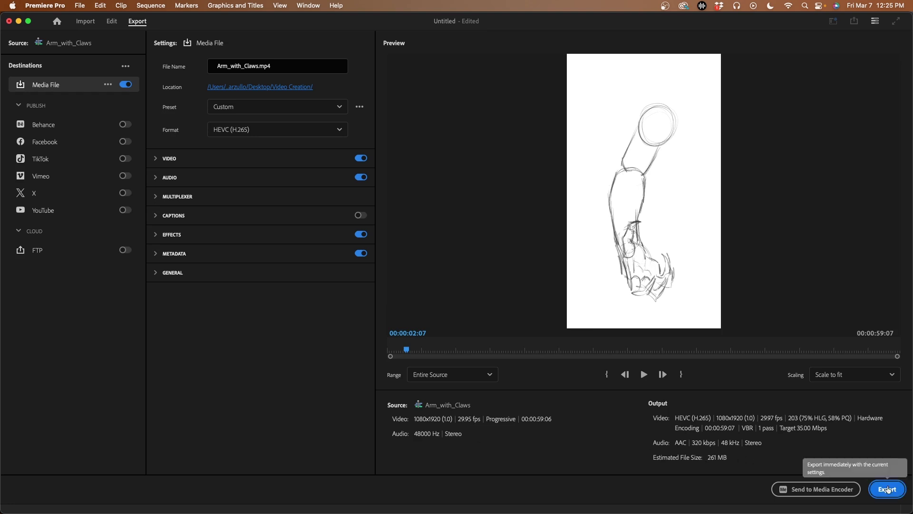
Start the HEVC export of Arm_with_Claws.mp4 and let the audio rendering finish
left_click(887, 489)
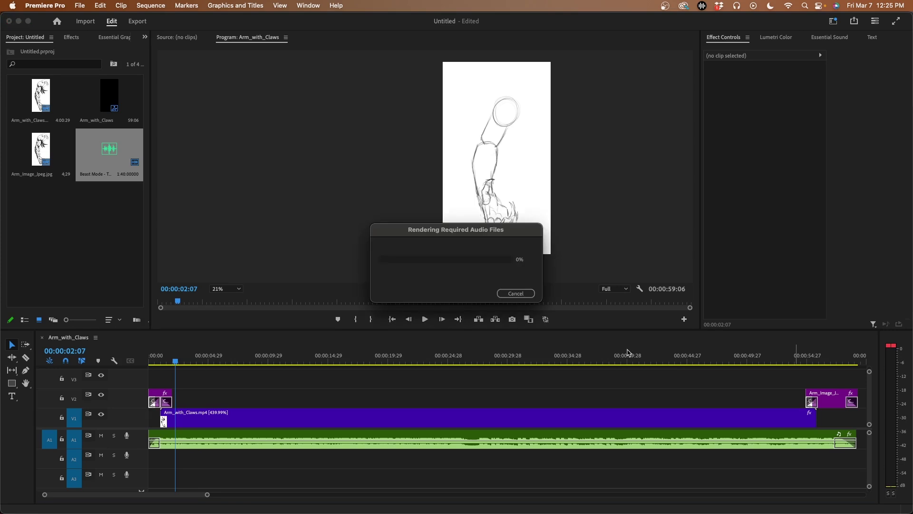